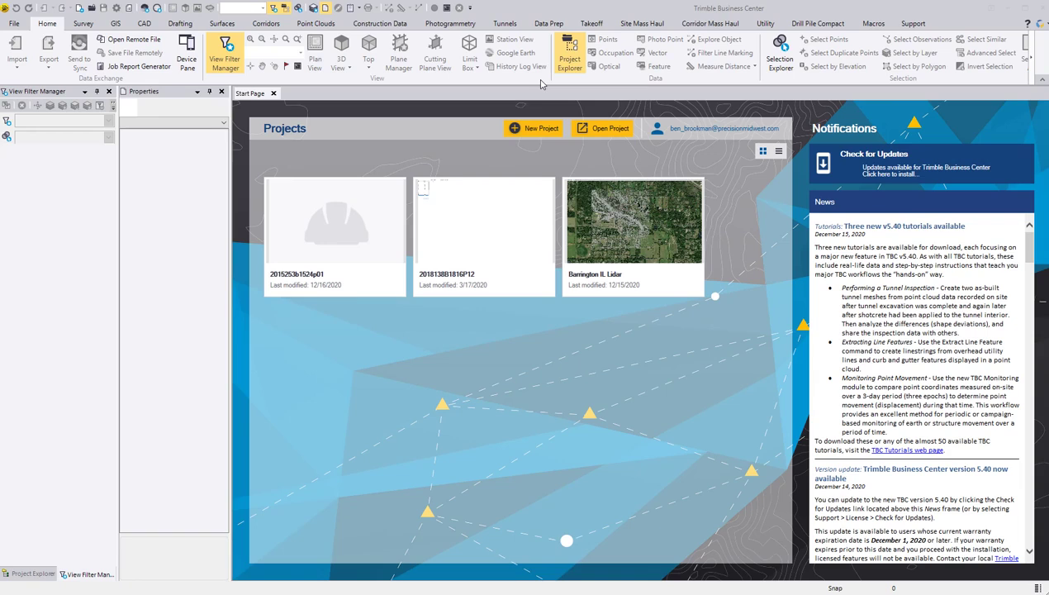
Create a new project from the US Survey Foot template
left_click(531, 130)
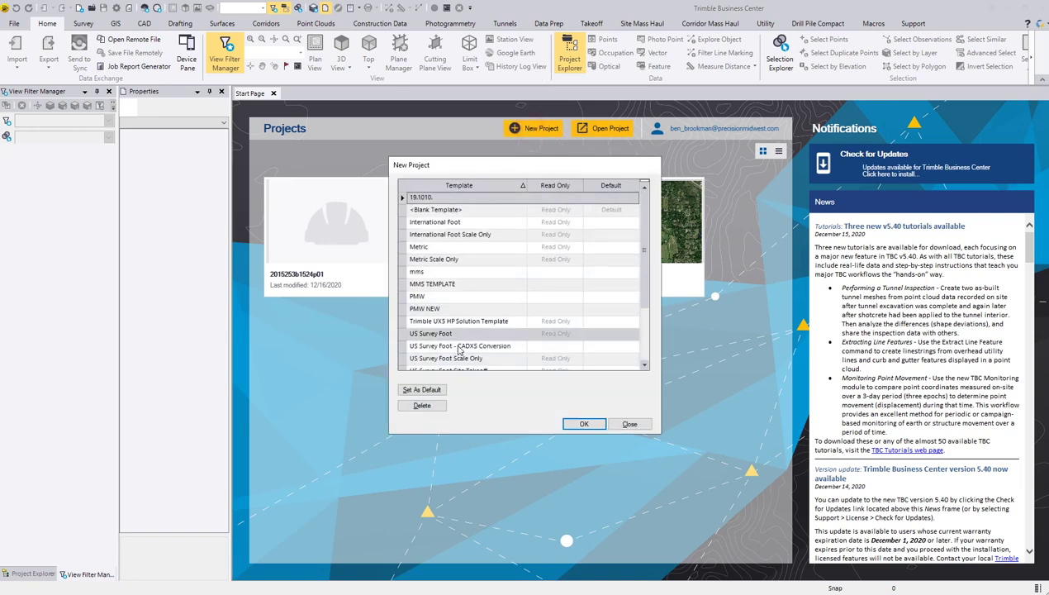
left_click(446, 334)
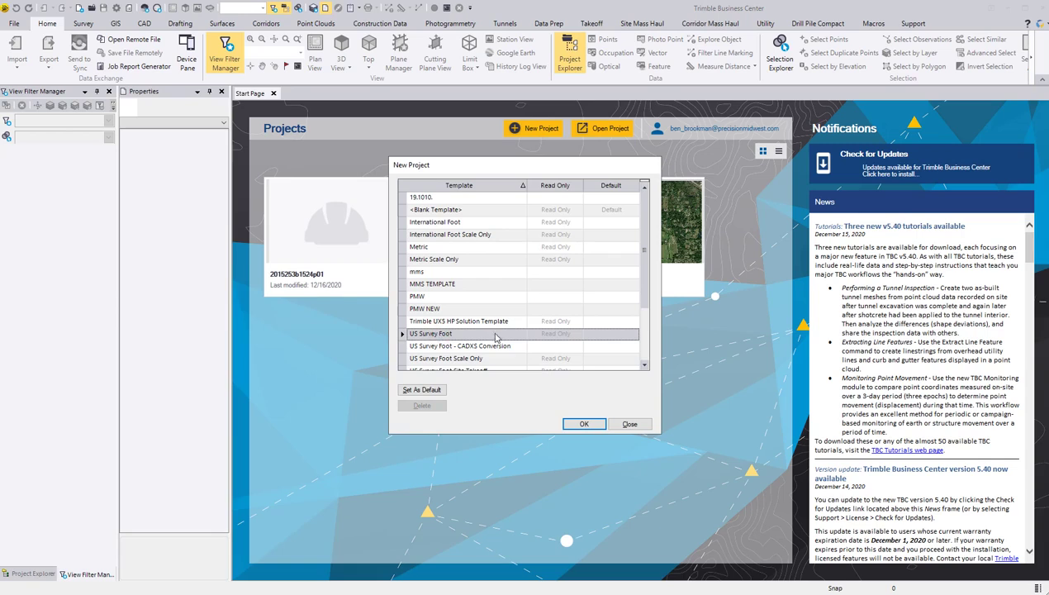
left_click(583, 424)
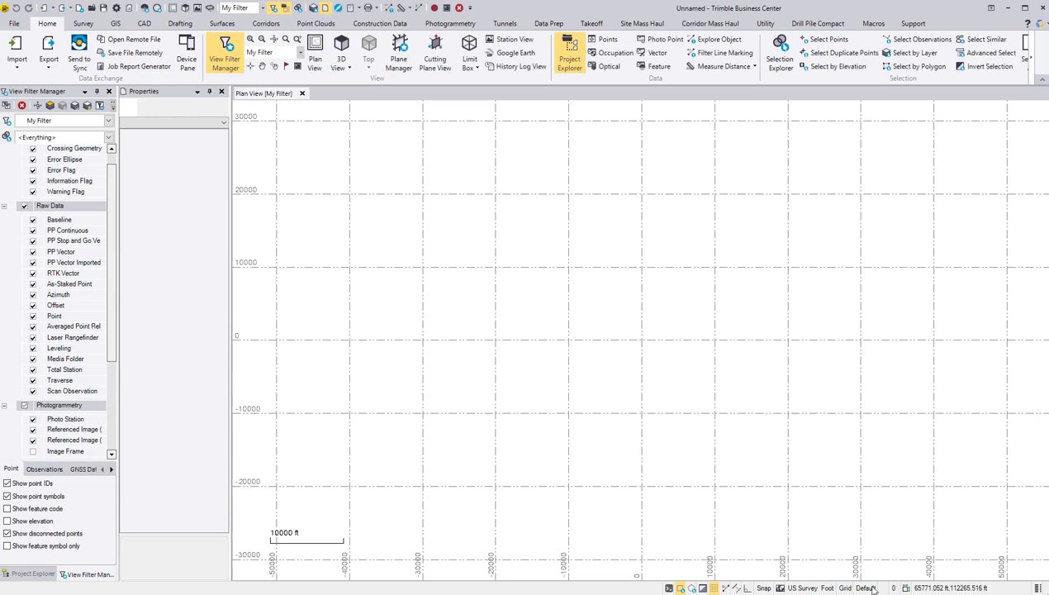
Set the project's coordinate system to the recently used Illinois West 1202 with GEOID12B (Conus), and hide the plan view's grid lines
left_click(866, 588)
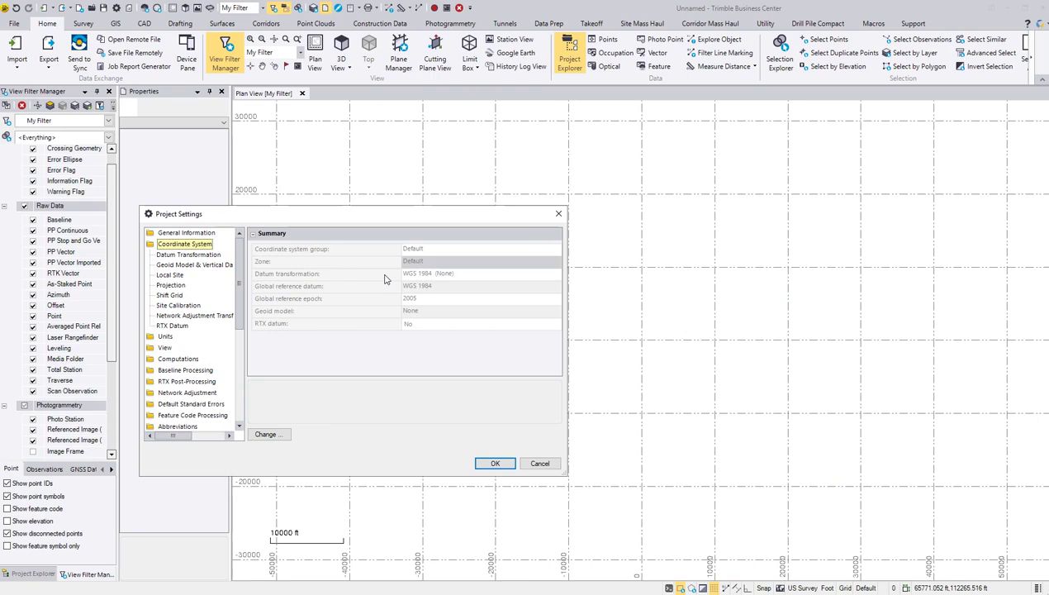
left_click(270, 436)
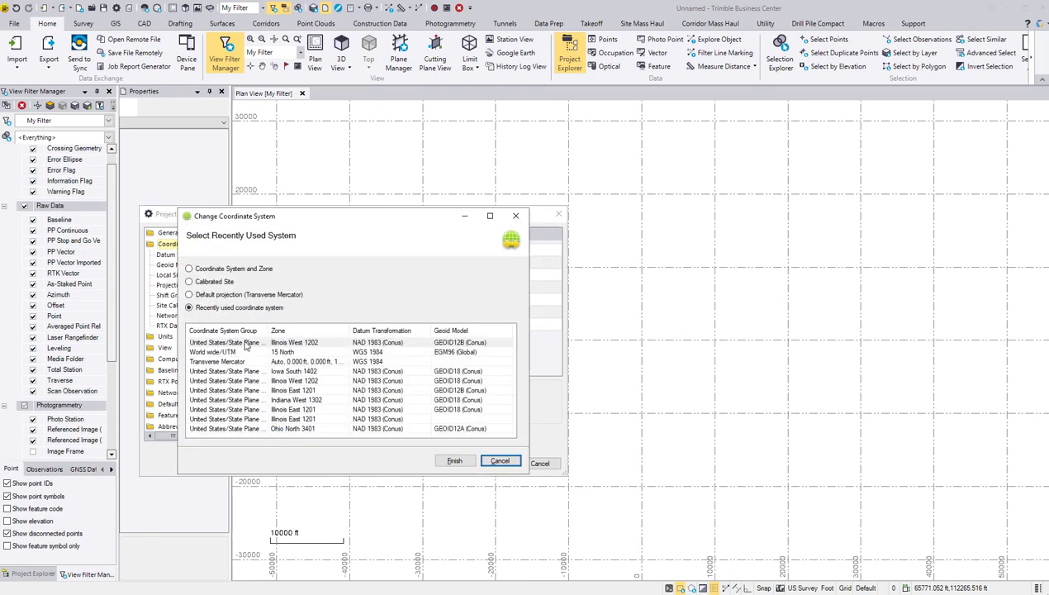
left_click(295, 344)
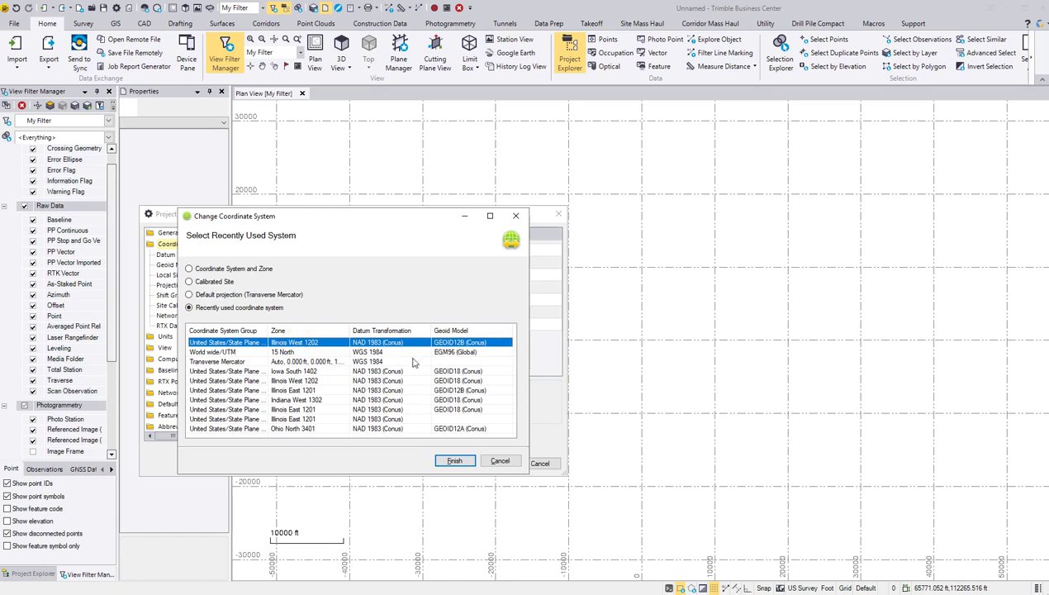
left_click(455, 460)
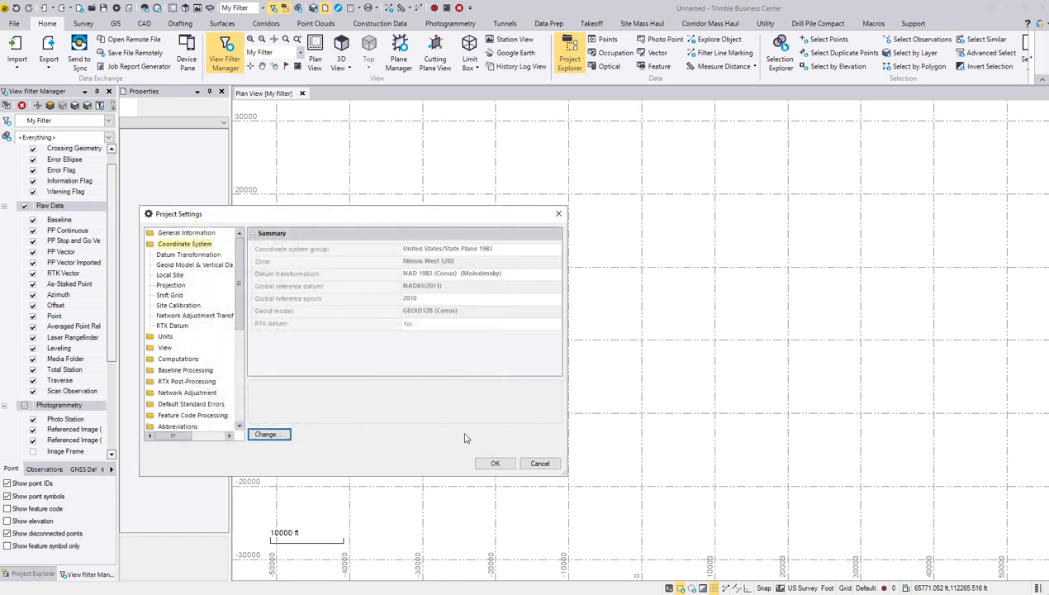
left_click(494, 464)
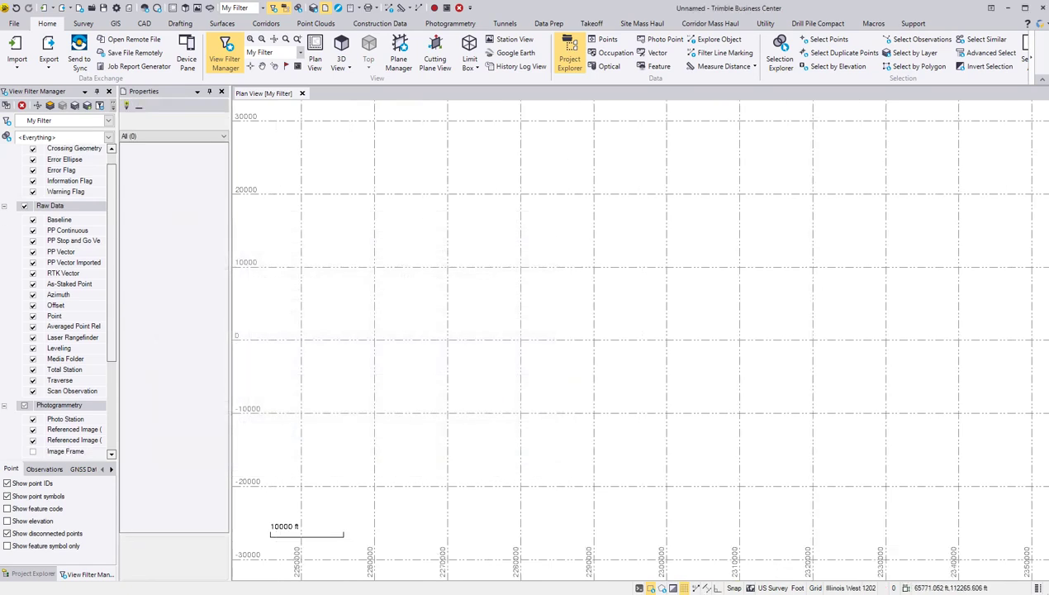
left_click(677, 587)
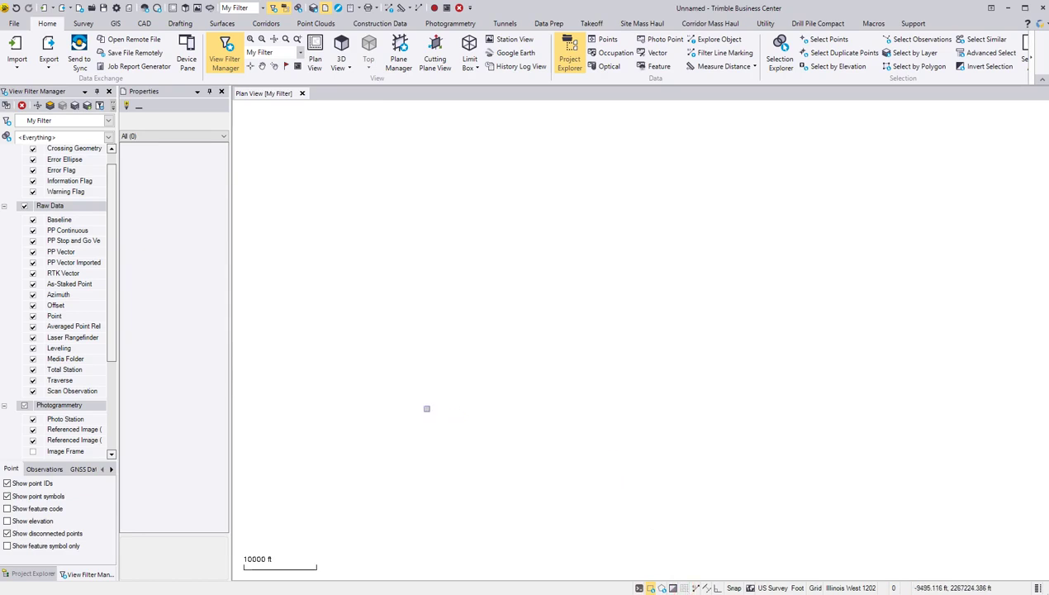
Switch to the browser, open the LiDAR map viewer on the Illinois Height Modernization page and dismiss its About information
key("alt+Tab")
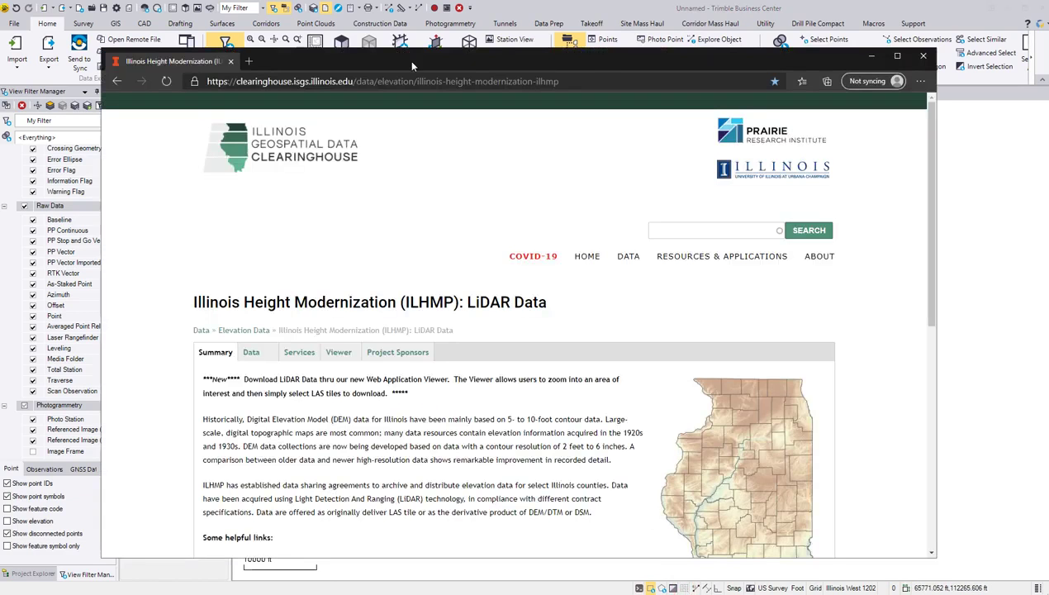
left_click_drag(424, 61, 342, 35)
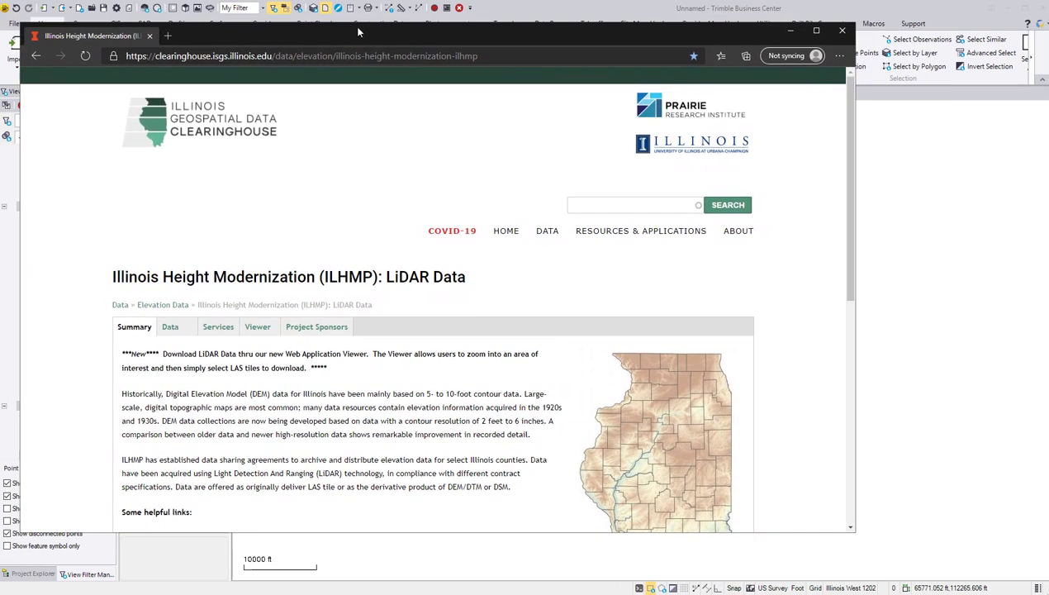
left_click(144, 58)
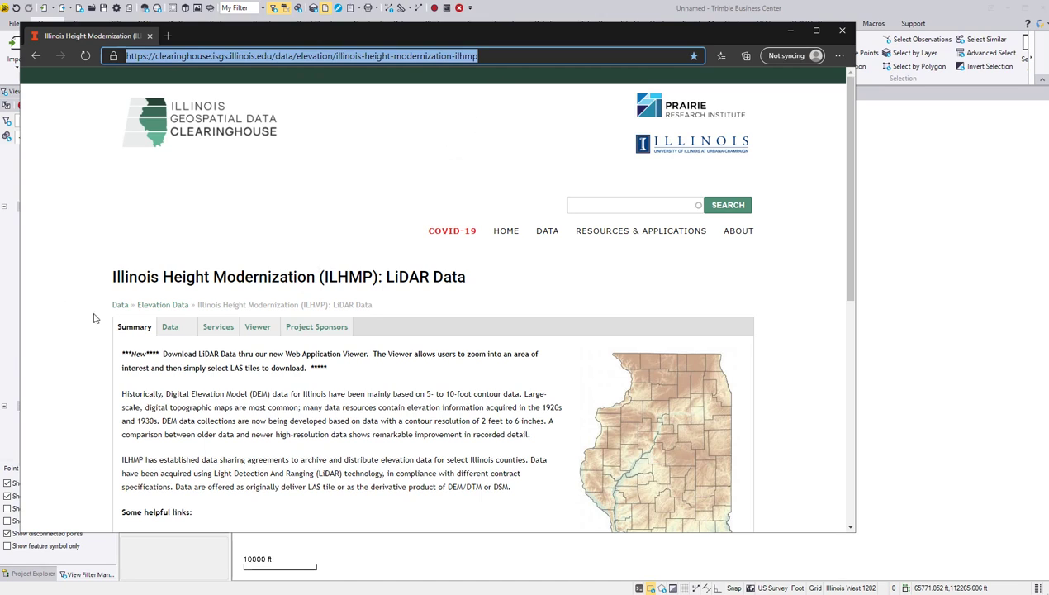
left_click(257, 327)
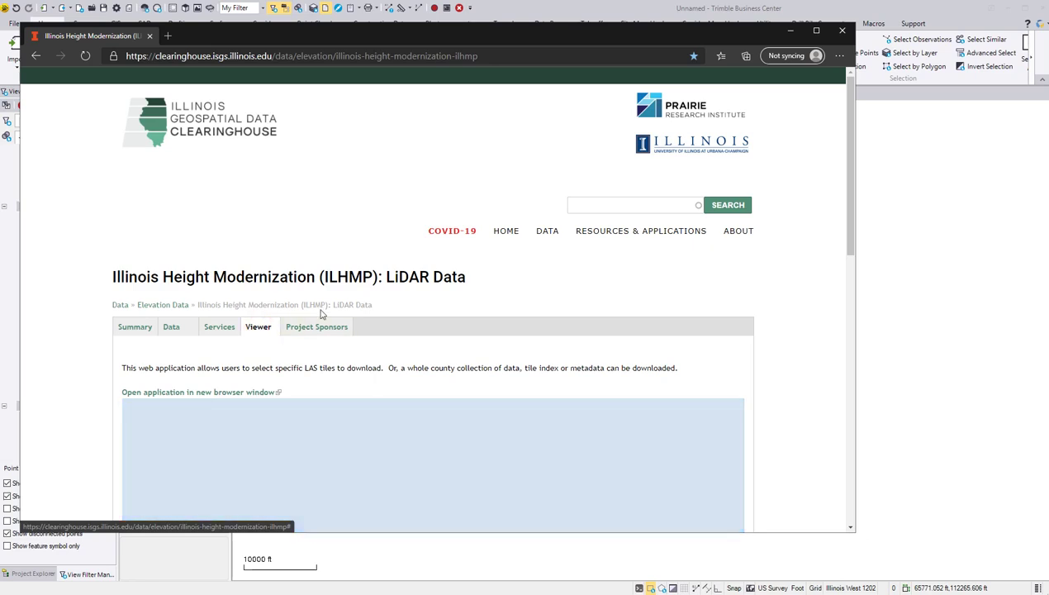
scroll(322, 313, "down", 3)
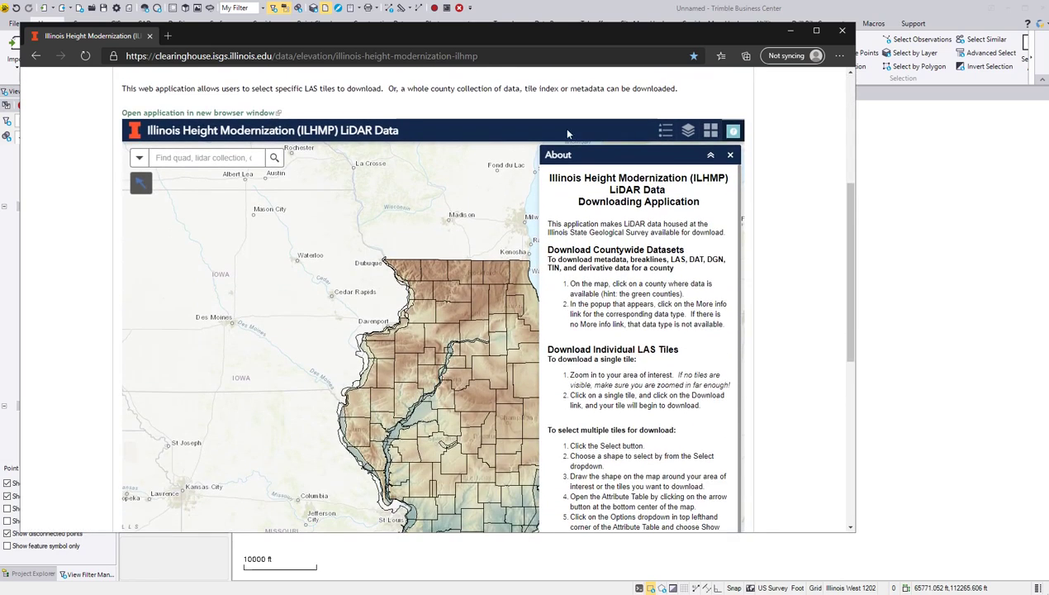
left_click(730, 155)
Find Macomb on the LiDAR map and download the McDonough 2012 LAS tile 2158_1378.las
scroll(520, 329, "down", 3)
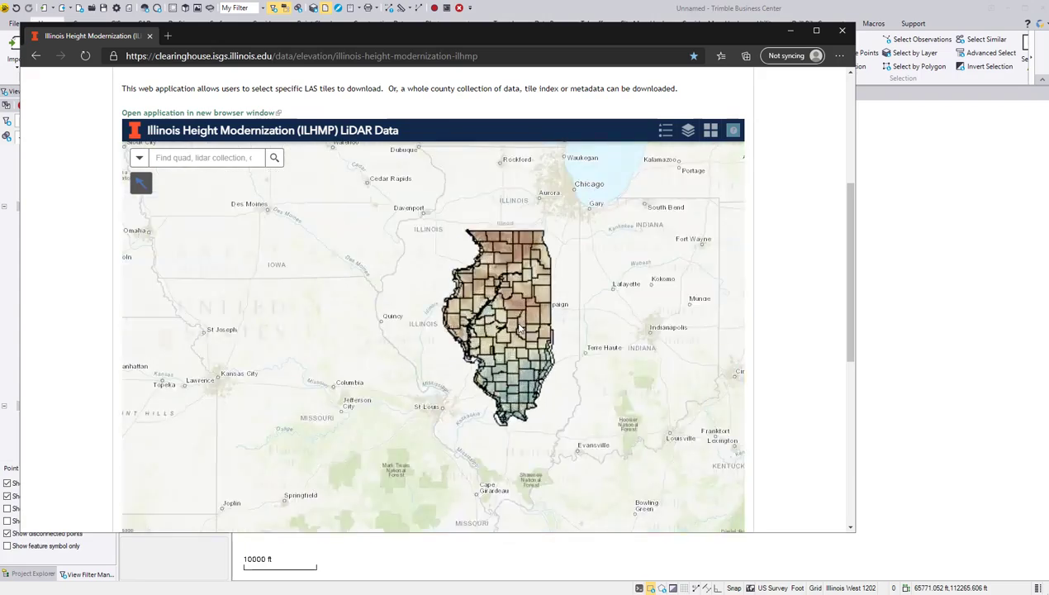
scroll(519, 329, "up", 5)
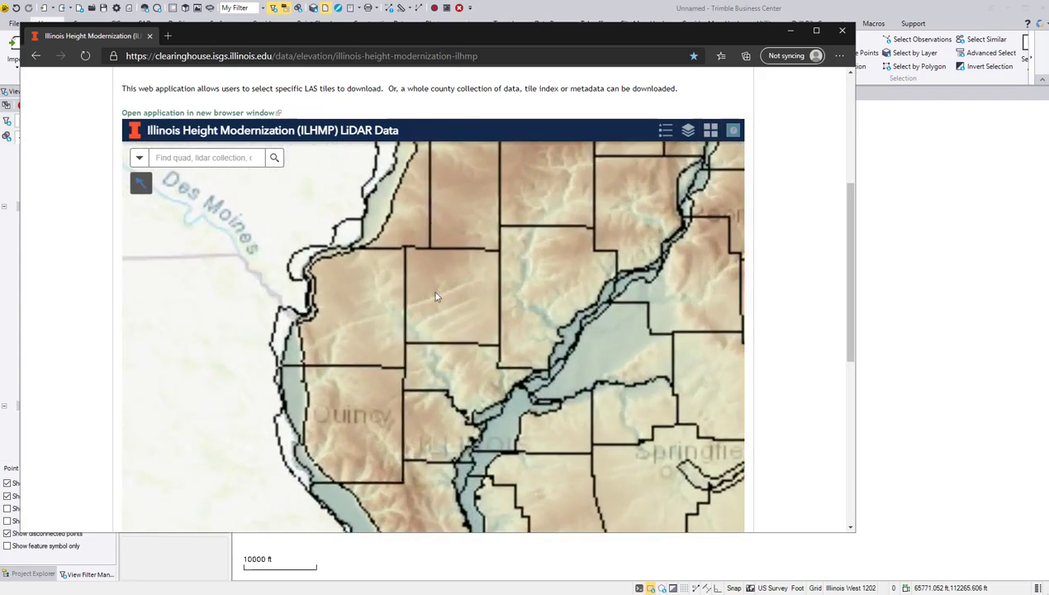
scroll(437, 299, "up", 2)
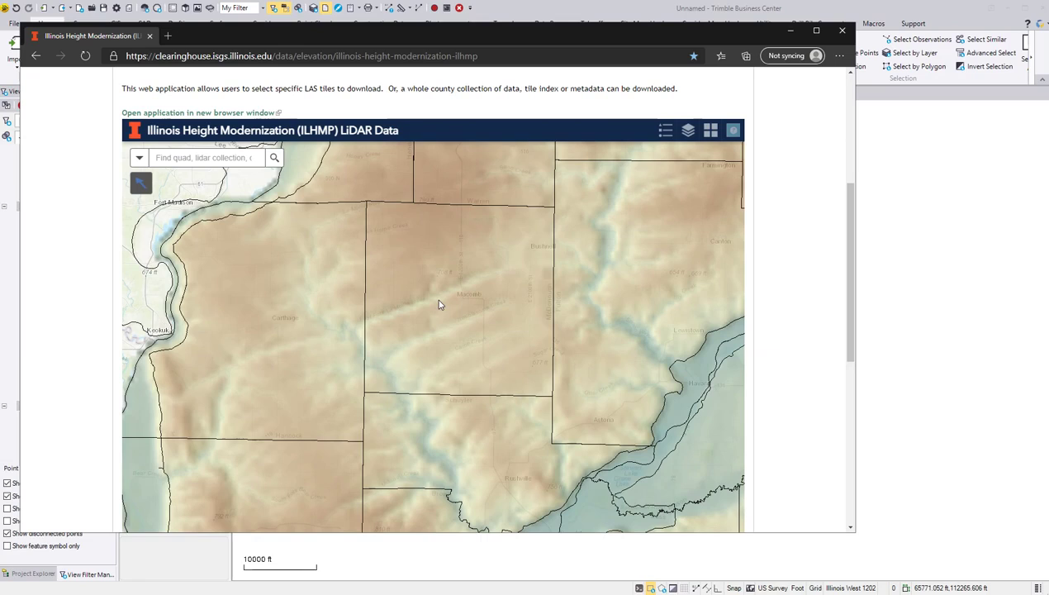
scroll(466, 295, "up", 2)
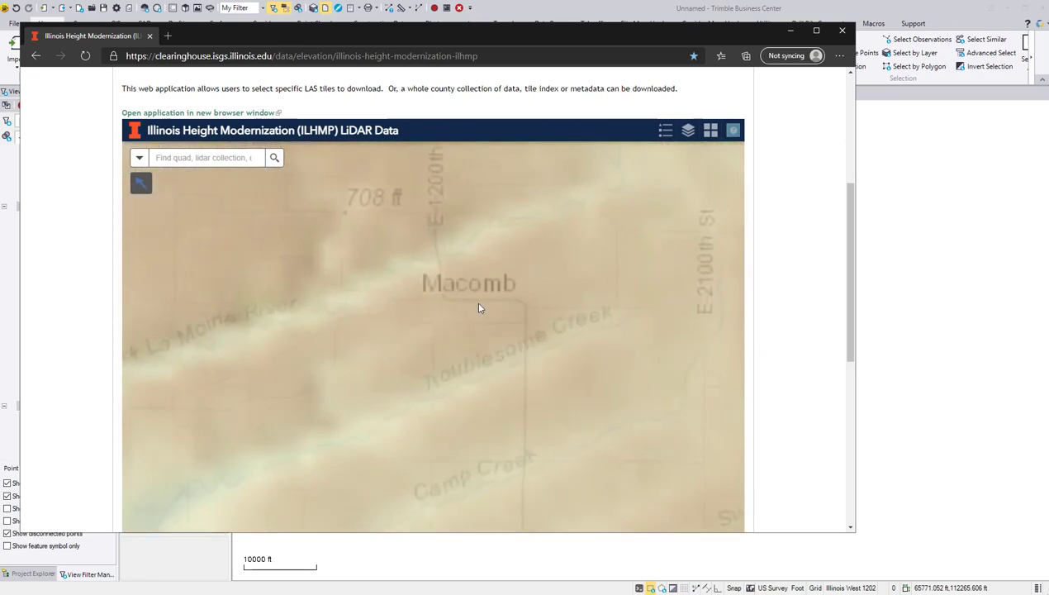
scroll(486, 324, "up", 4)
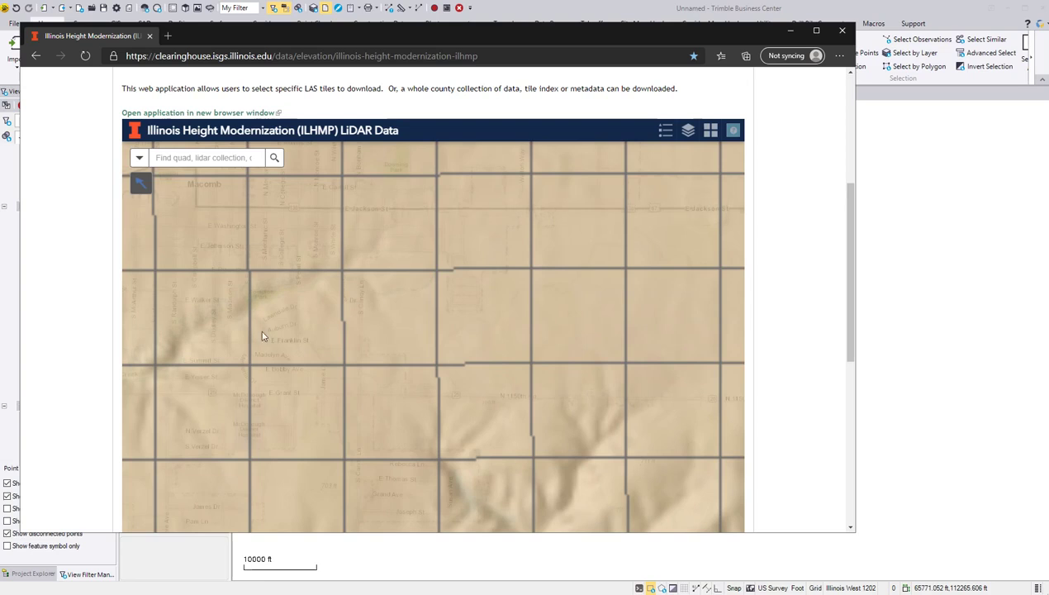
left_click_drag(279, 323, 405, 234)
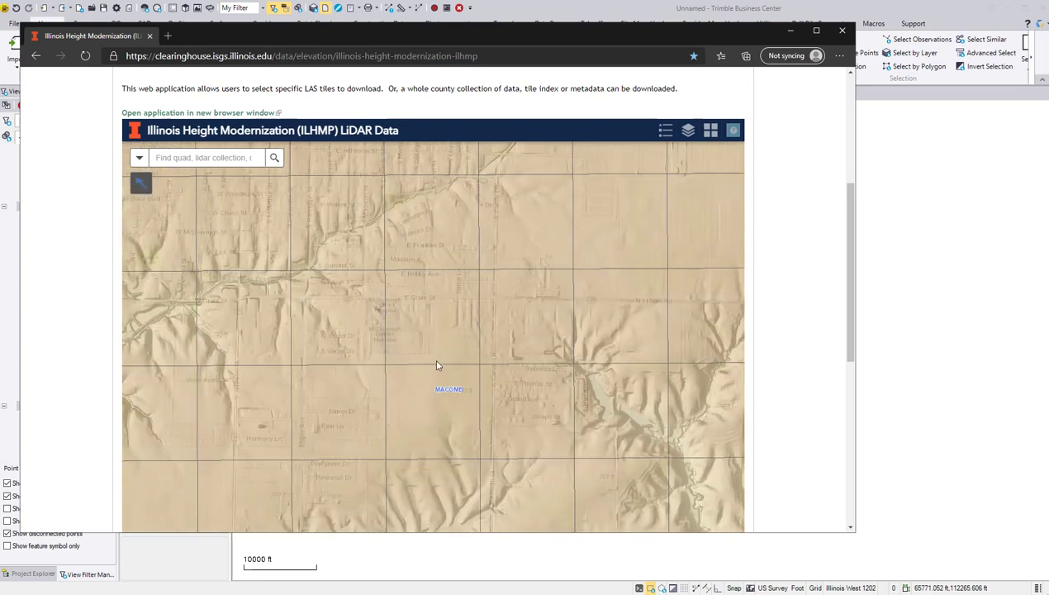
left_click_drag(422, 393, 428, 367)
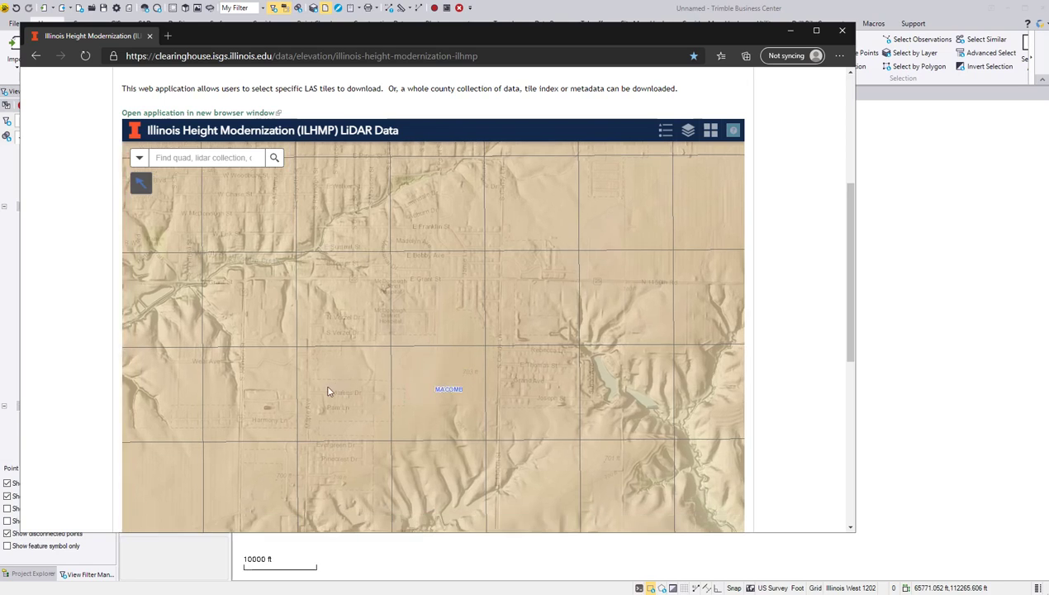
scroll(337, 275, "up", 1)
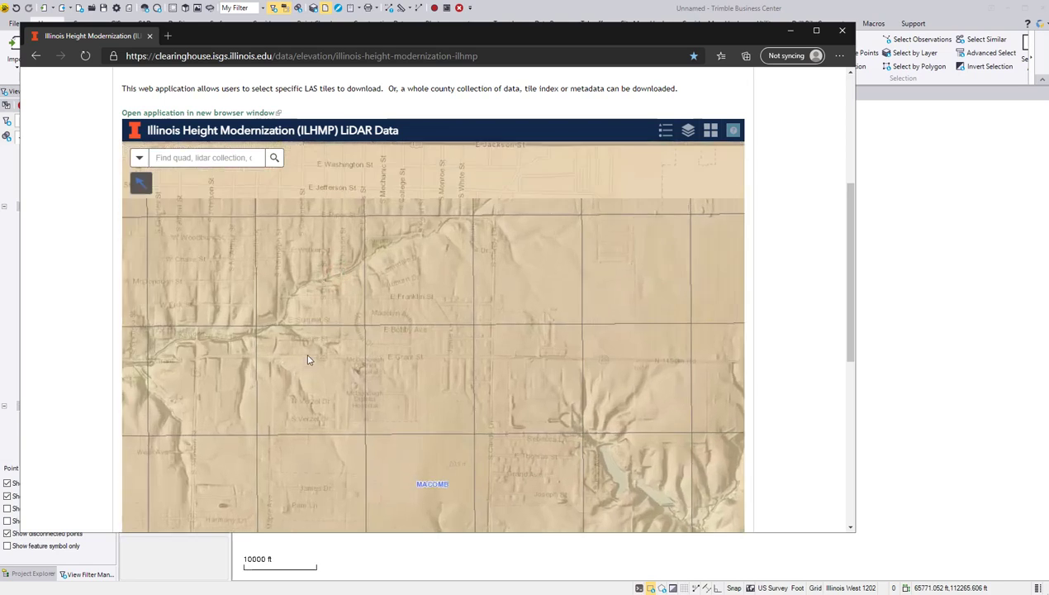
scroll(444, 357, "down", 1)
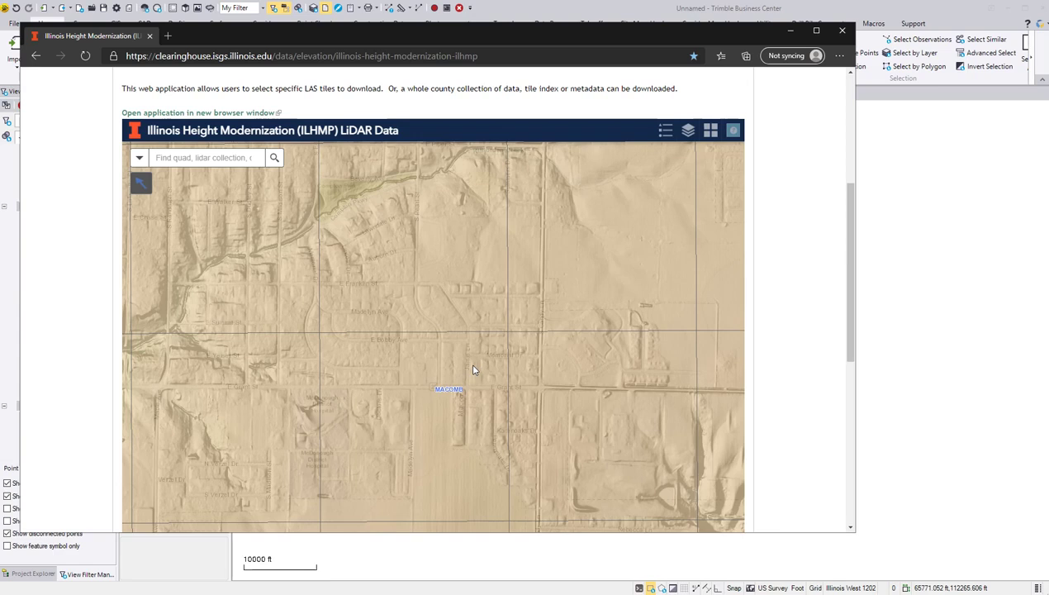
left_click_drag(446, 438, 424, 465)
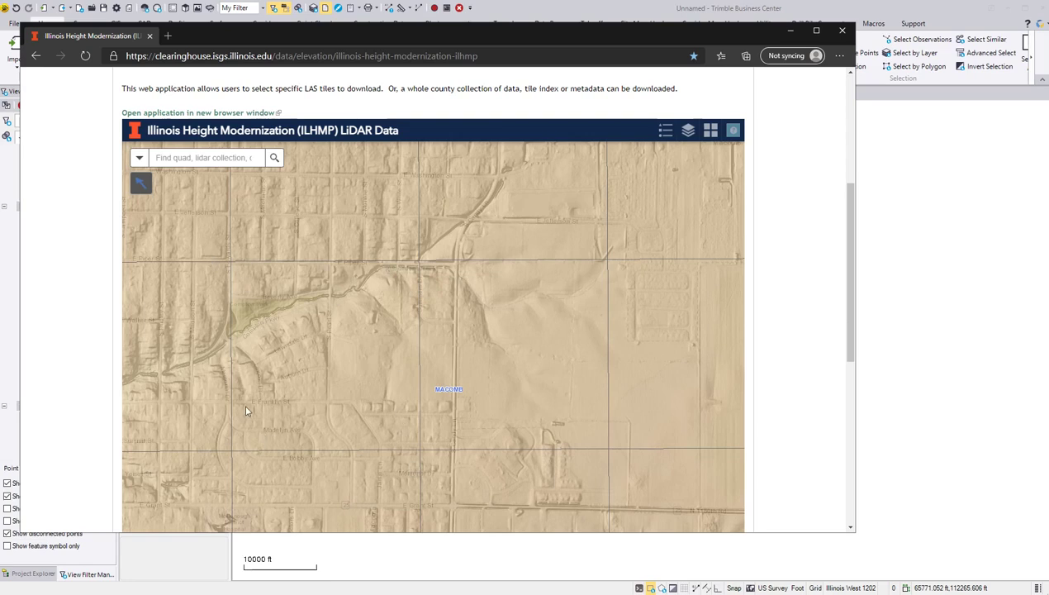
left_click(361, 321)
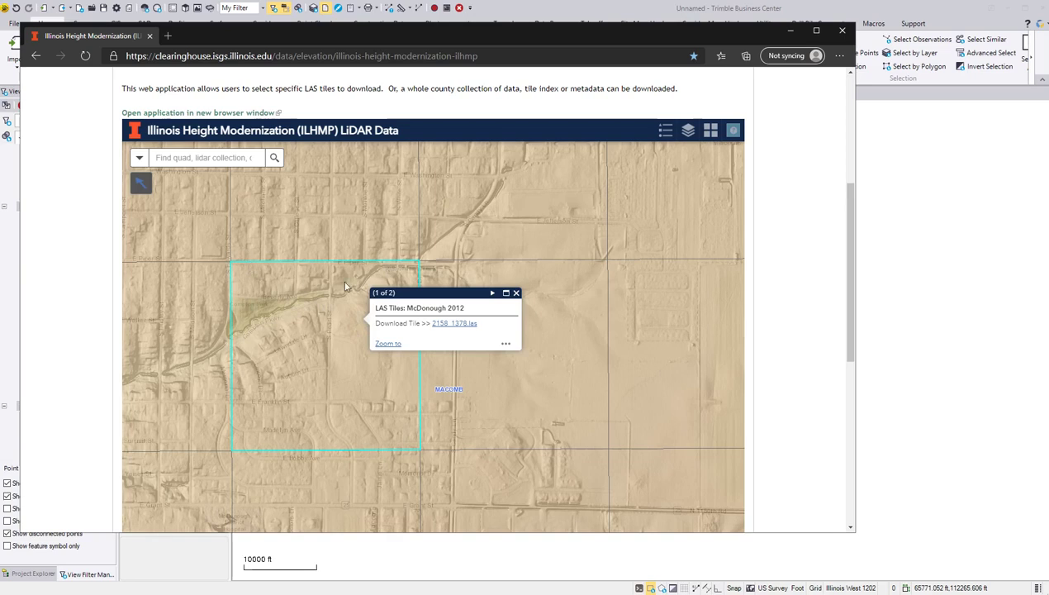
left_click(467, 324)
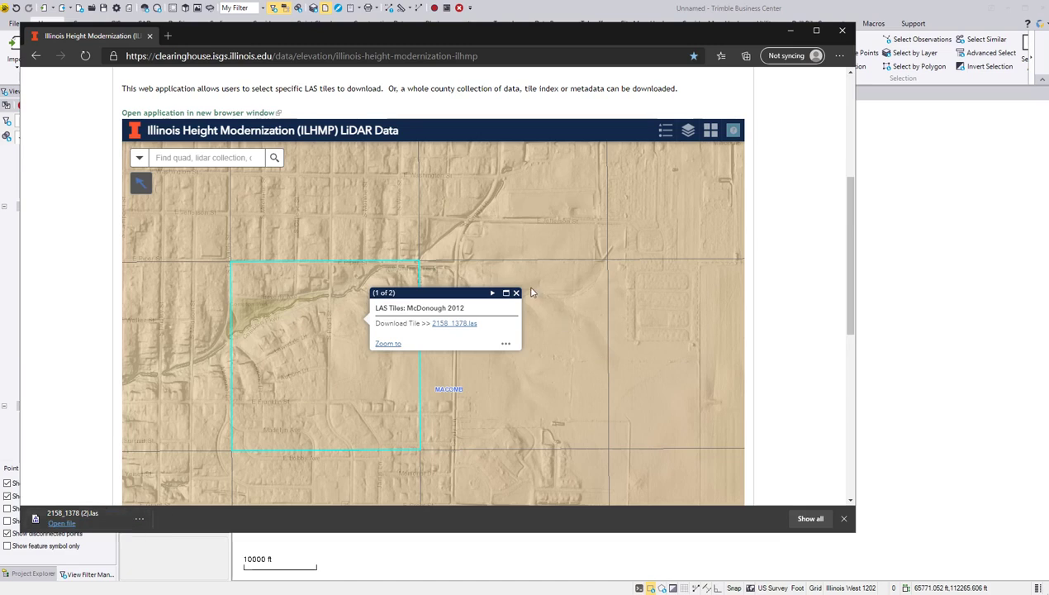
Download the adjacent LAS tile to the east, 2160_1378.las, and minimise the browser
left_click(504, 381)
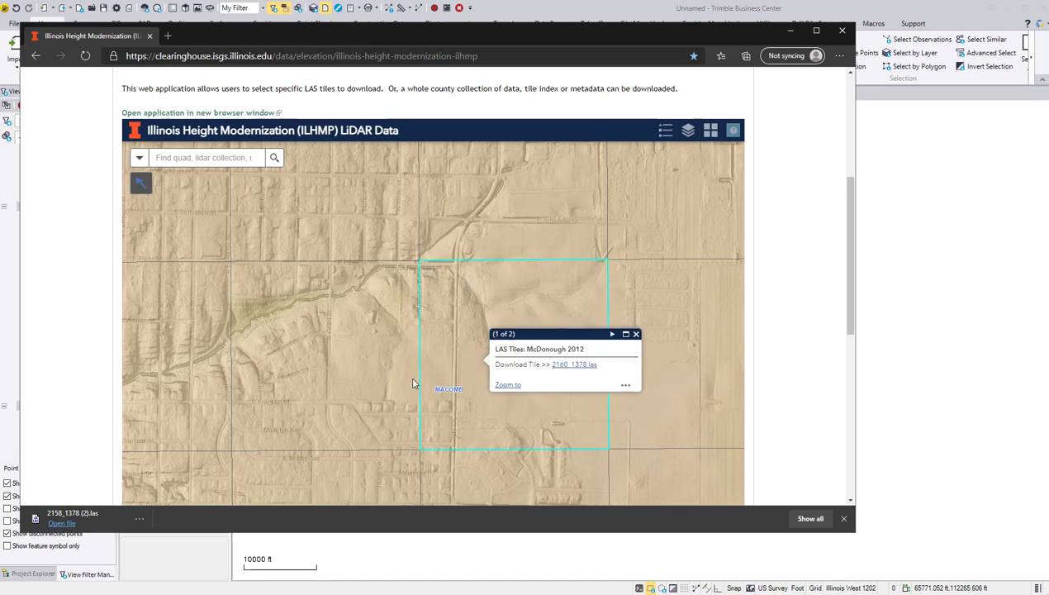
left_click(578, 365)
left_click(792, 32)
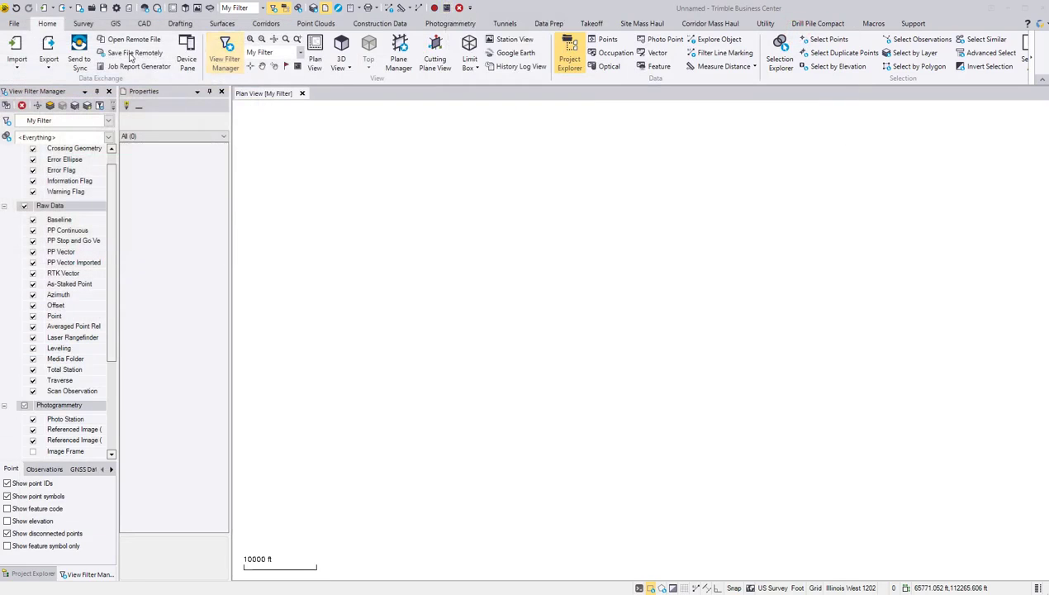
Import 2158_1378.las from the Lidar Demo folder in File Explorer as a georeferenced point cloud, grid-scaled in the project's coordinate system
key("alt+Tab")
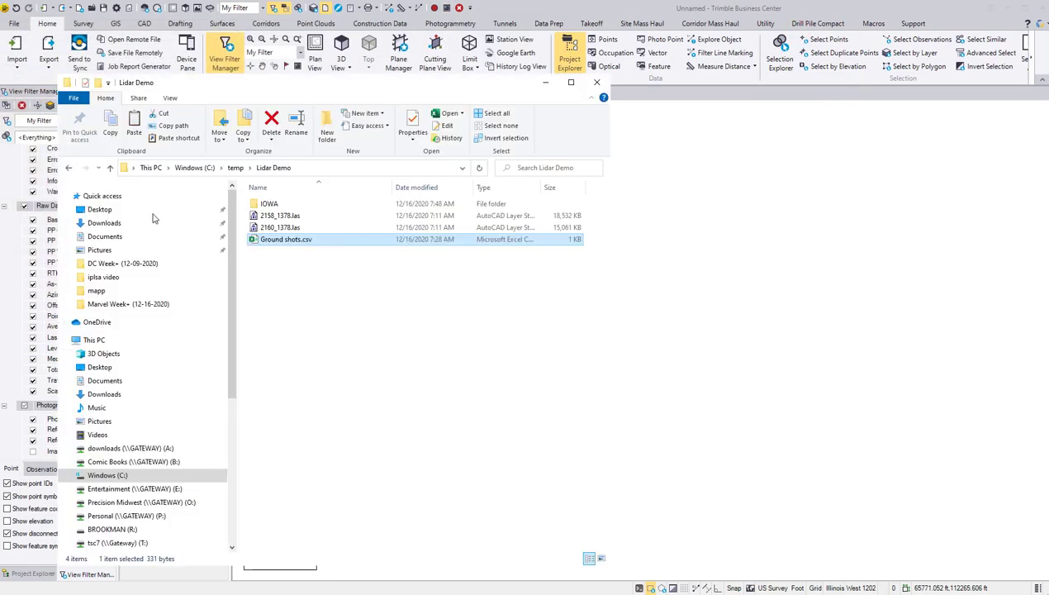
left_click(285, 216)
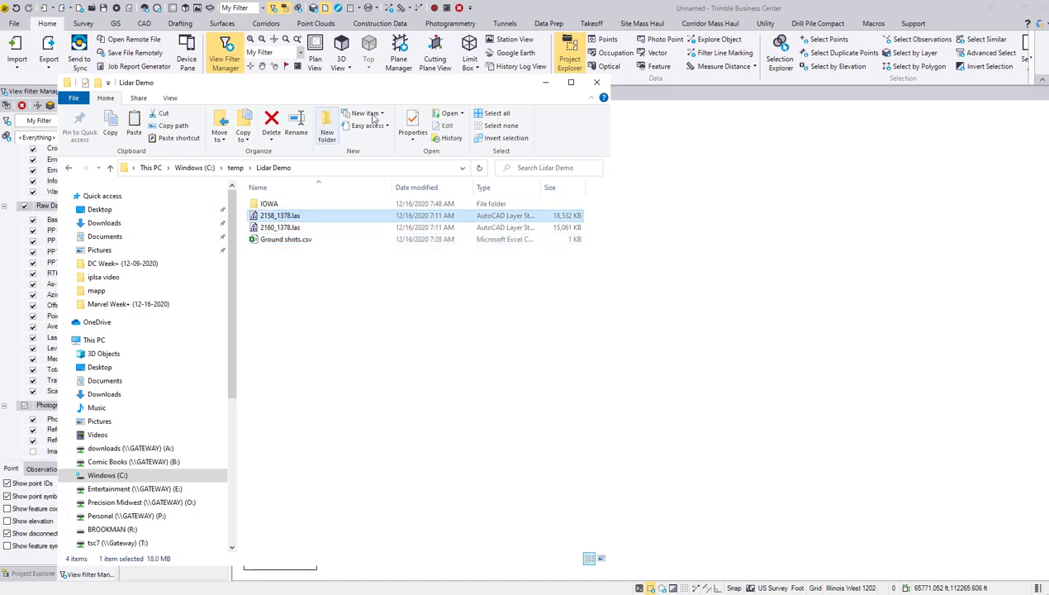
left_click_drag(267, 216, 782, 248)
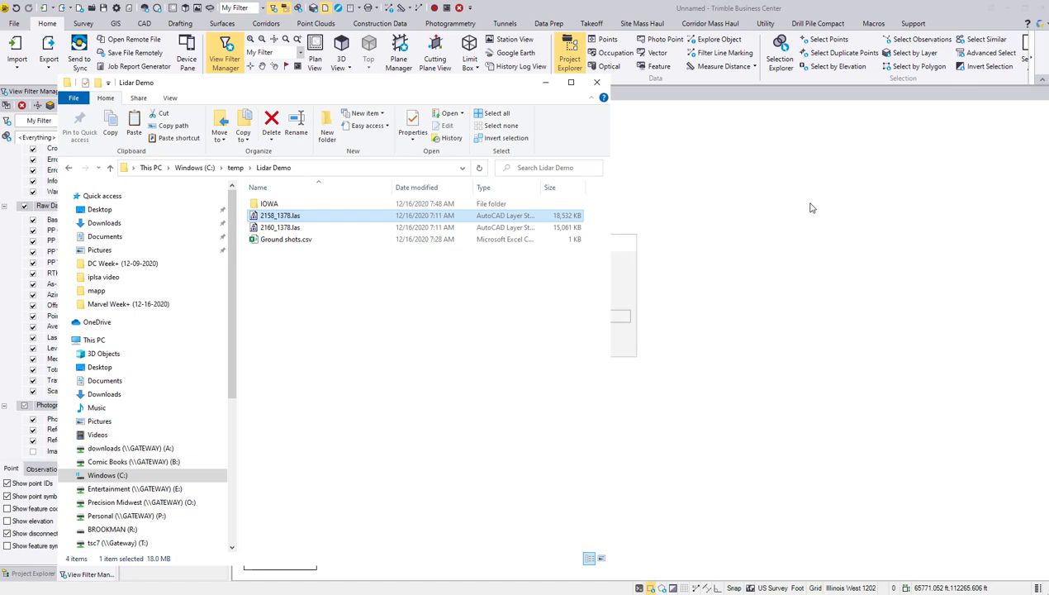
left_click(630, 124)
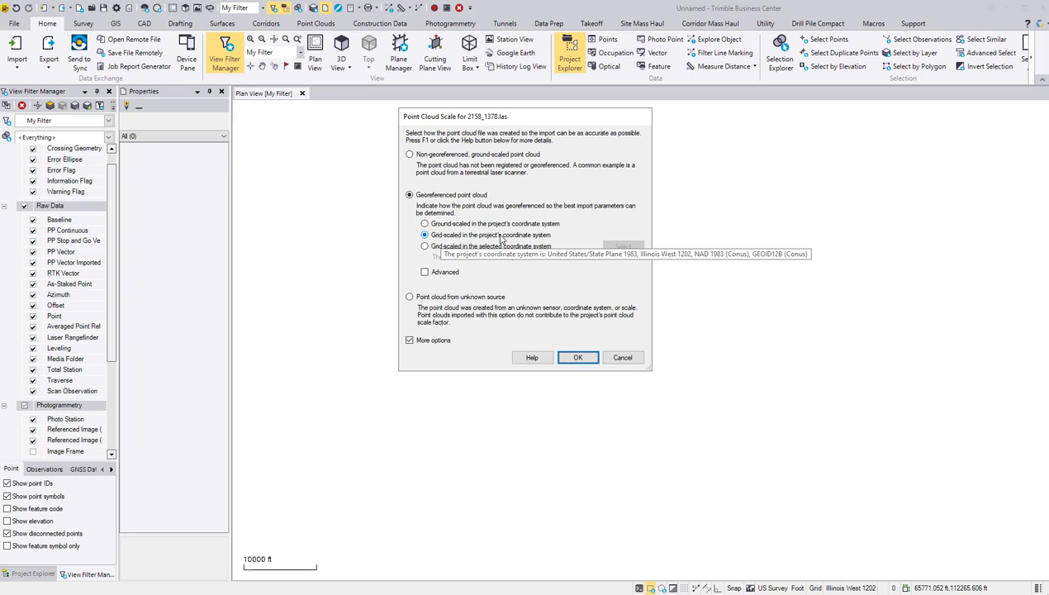
left_click(579, 358)
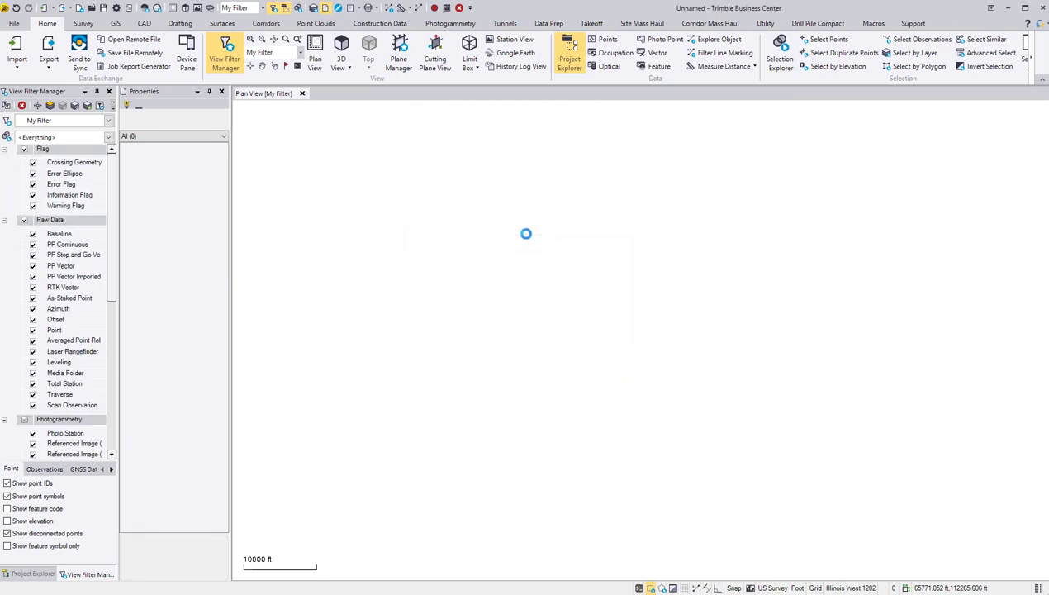
scroll(667, 286, "down", 3)
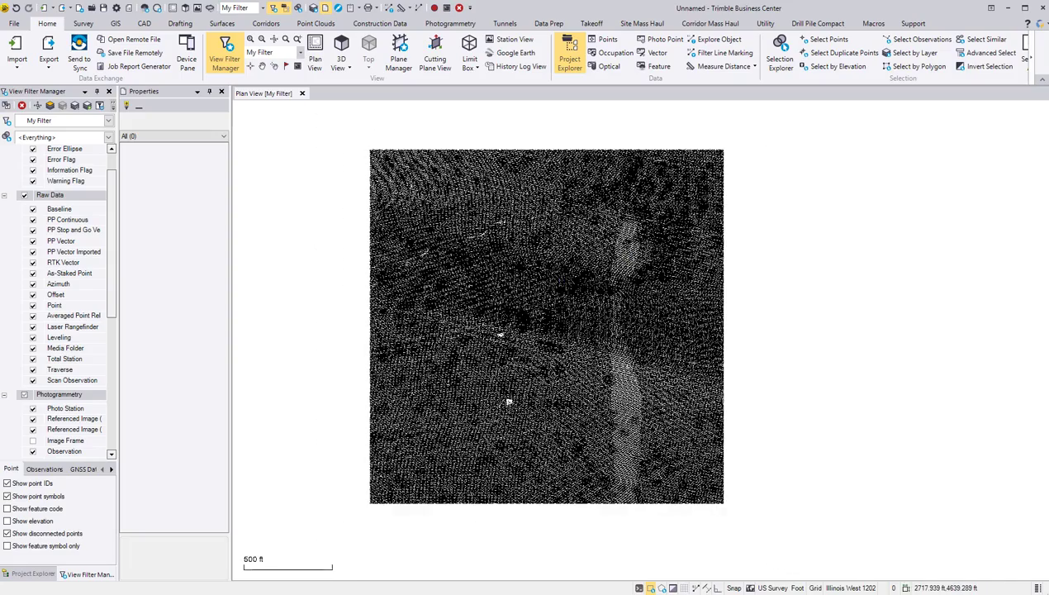
Import the second LiDAR tile, 2160_1378.las, from the Lidar Demo folder in File Explorer as a point cloud
key("alt+Tab")
left_click(276, 227)
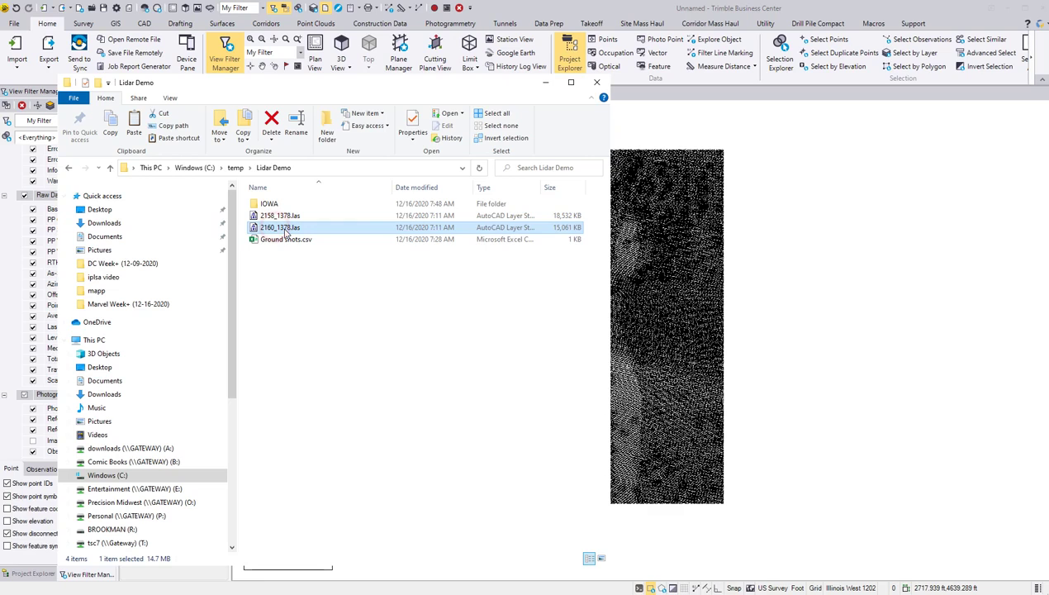
left_click_drag(285, 233, 880, 295)
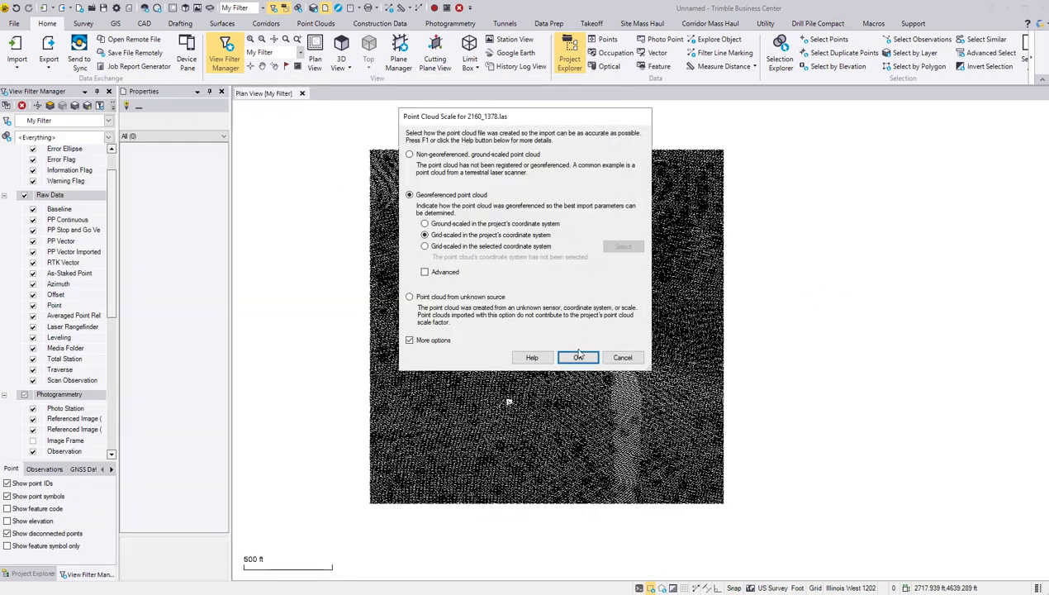
left_click(578, 356)
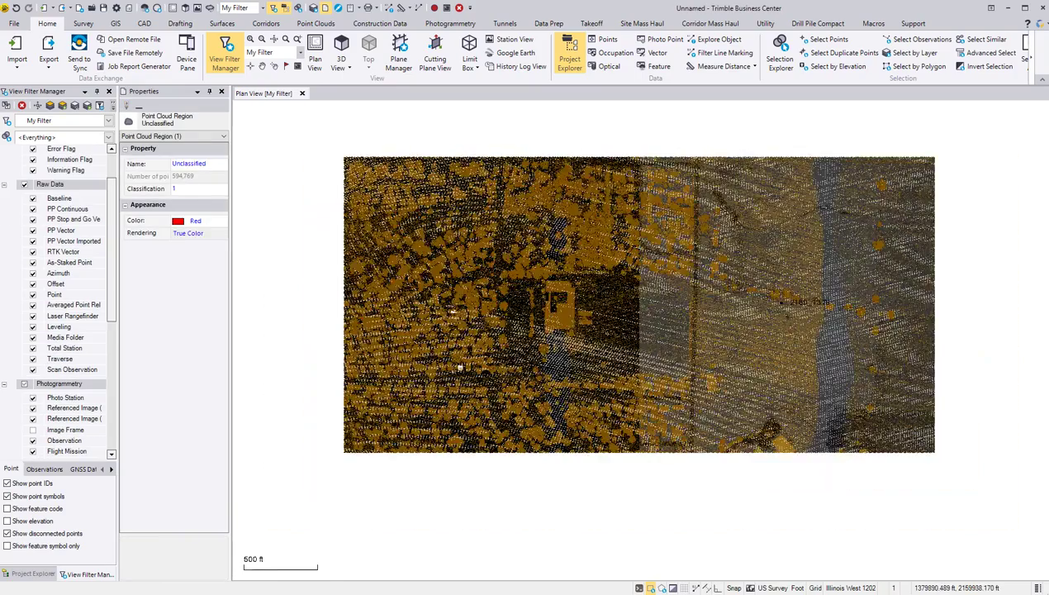
Inspect the properties of the Unclassified and Ground point cloud regions in the plan view, and clear the selection
left_click(785, 199)
left_click(773, 134)
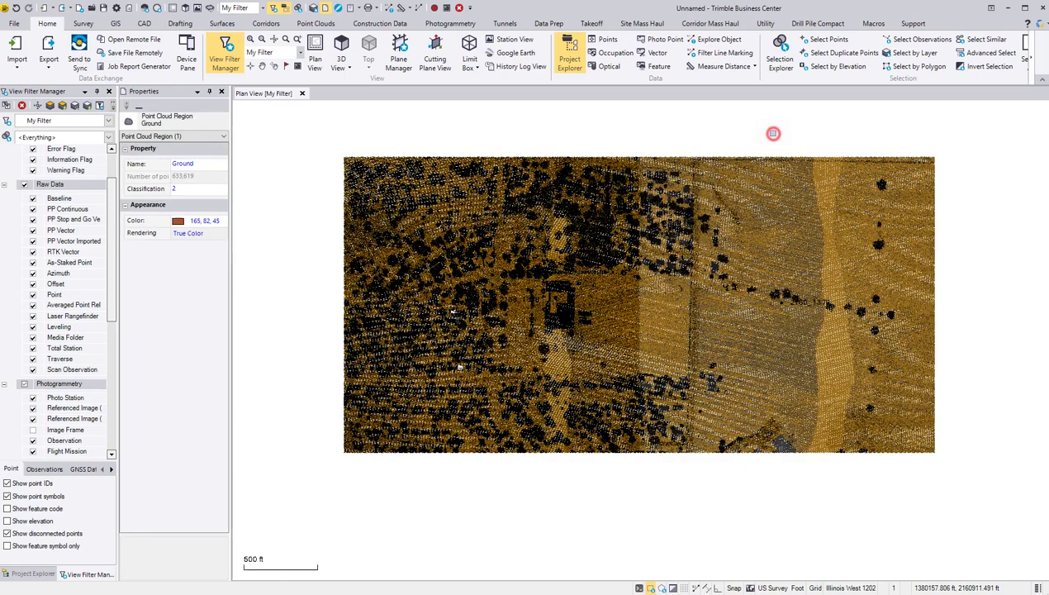
left_click(773, 133)
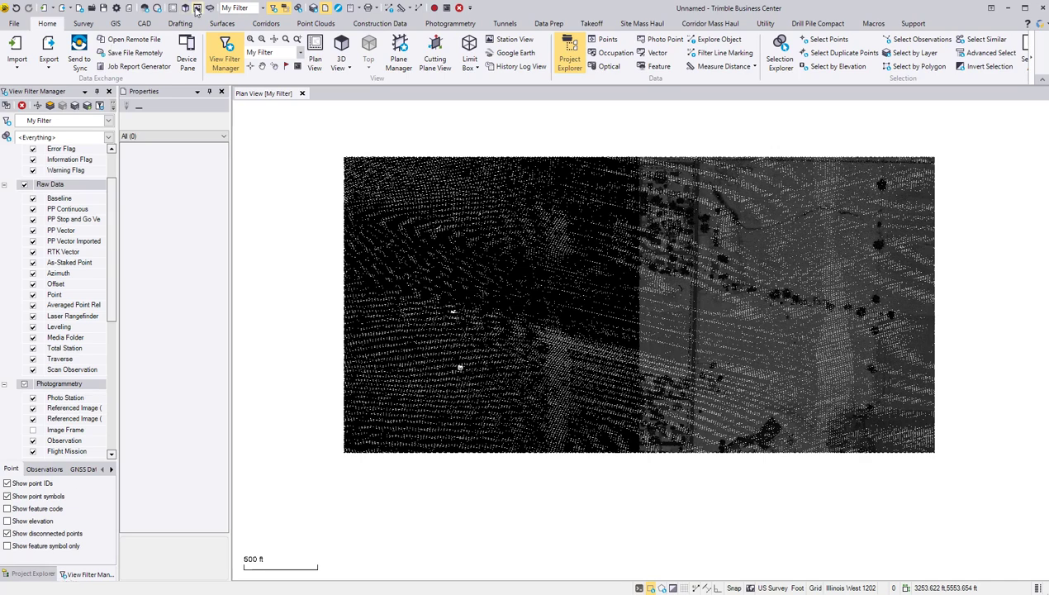
Filter the view to show only the Ground point cloud region, hiding Default, Low Point (Noise) and Unclassified
left_click(274, 10)
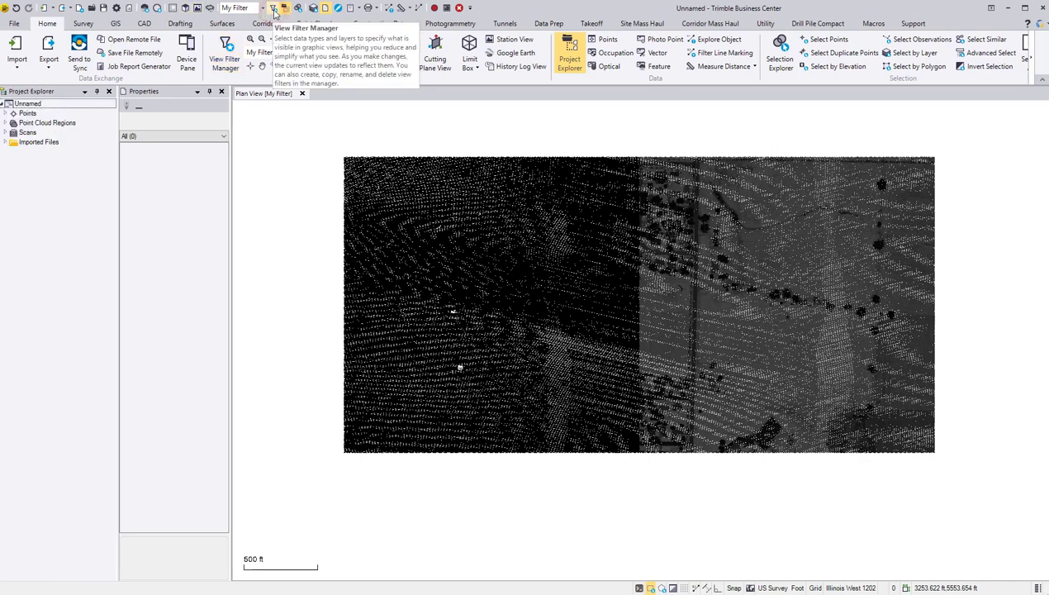
left_click(275, 10)
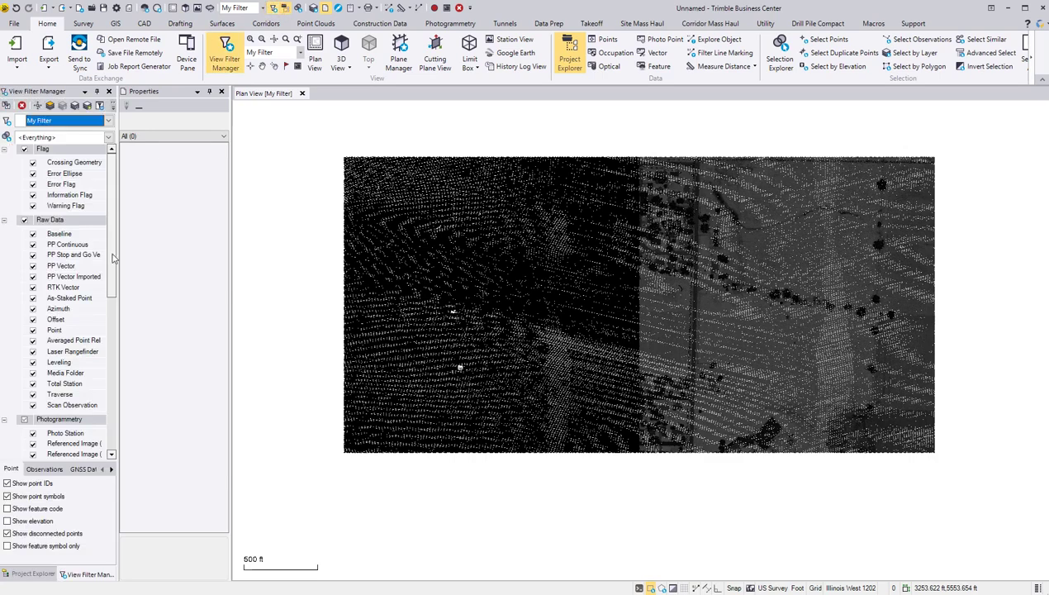
left_click_drag(113, 259, 117, 421)
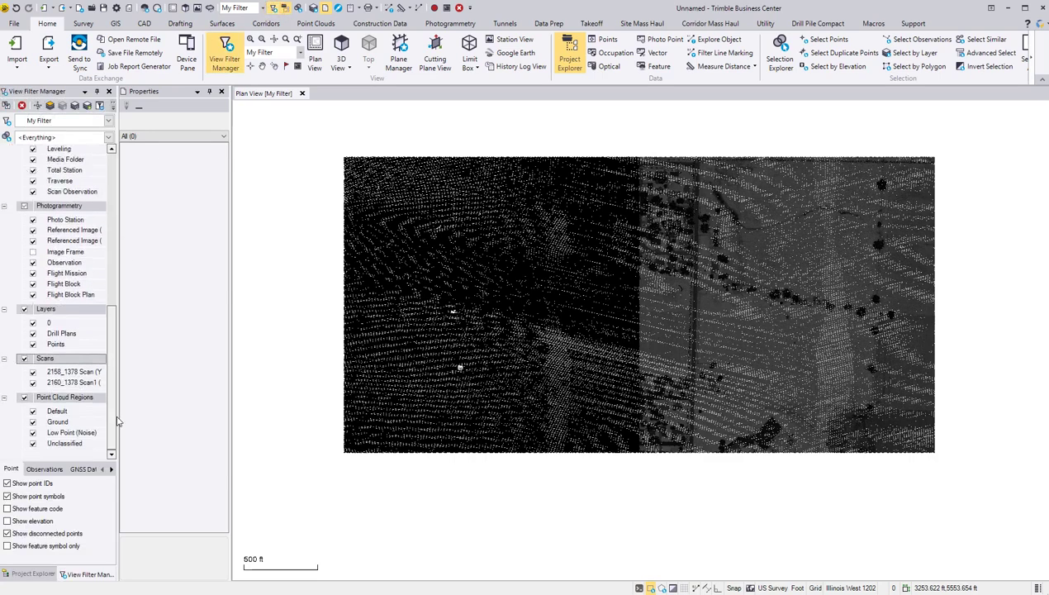
left_click(33, 412)
left_click(33, 433)
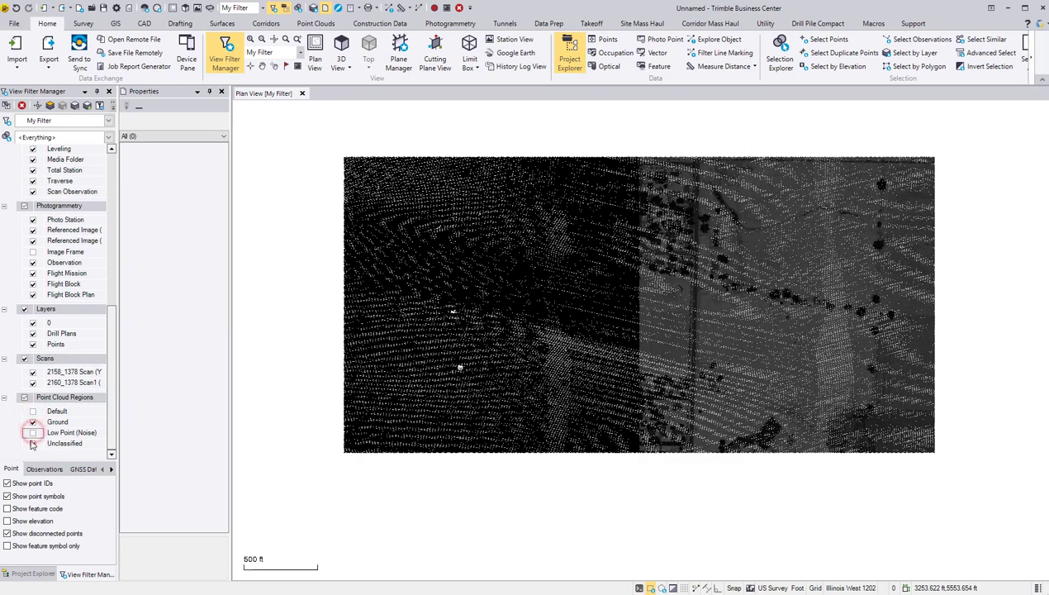
left_click(33, 443)
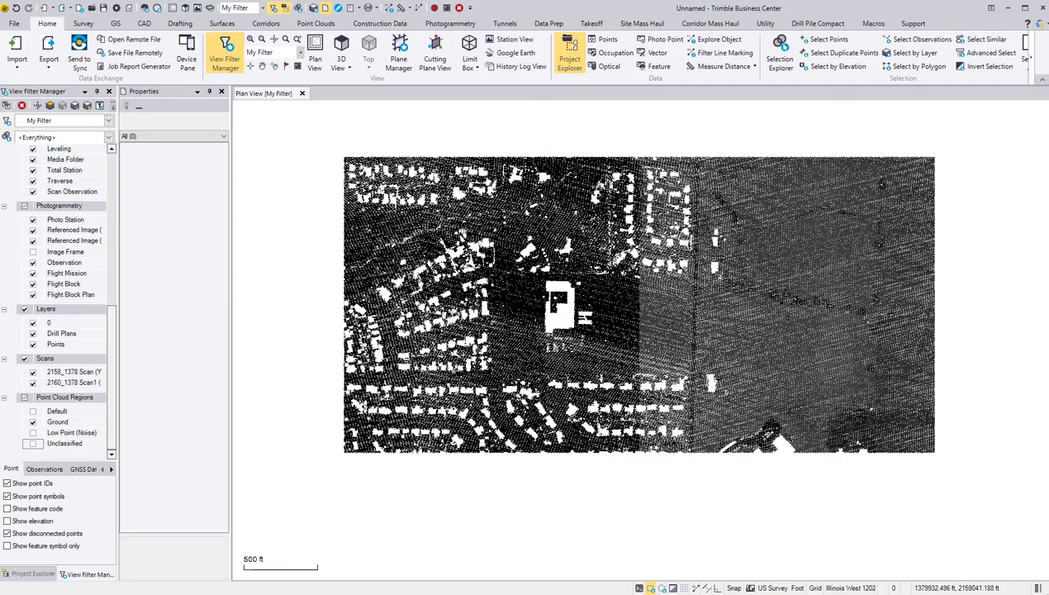
Import the survey check points from Ground shots.csv with the P,N,E,elev,Code (Unknown) format definition
scroll(657, 335, "up", 2)
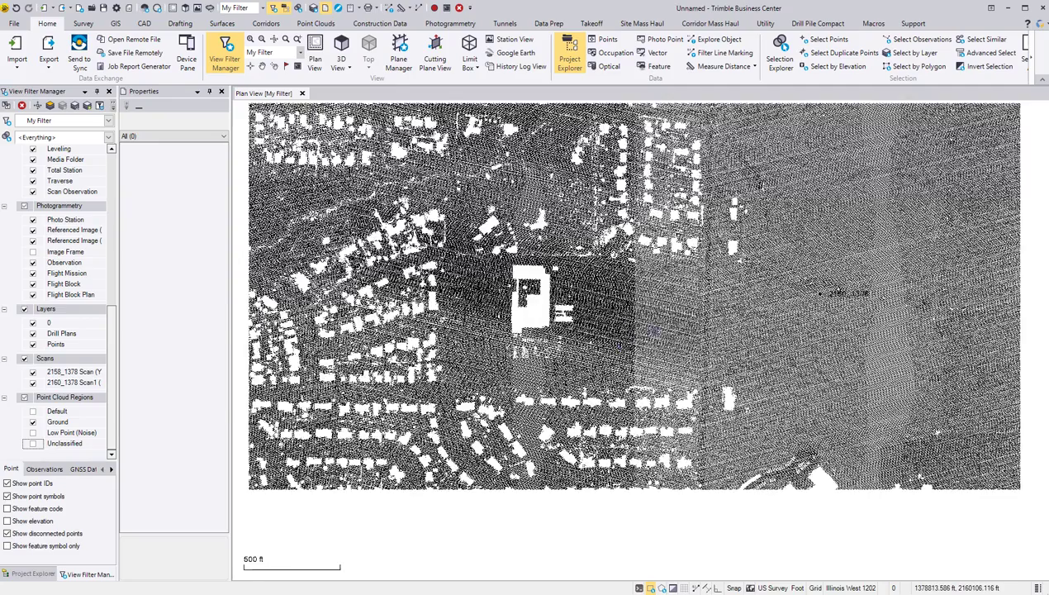
scroll(676, 307, "up", 1)
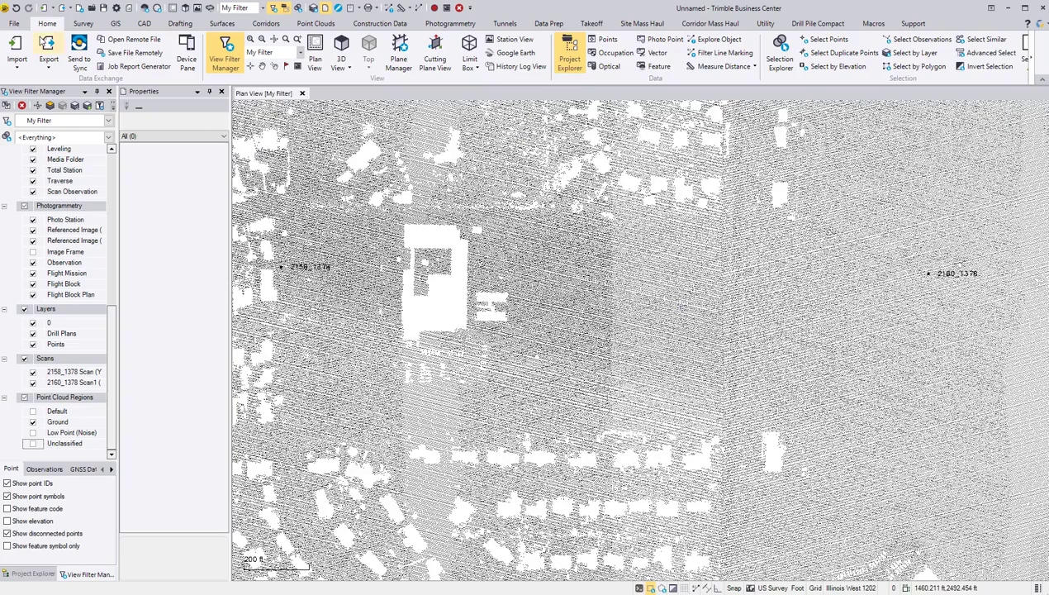
left_click(18, 50)
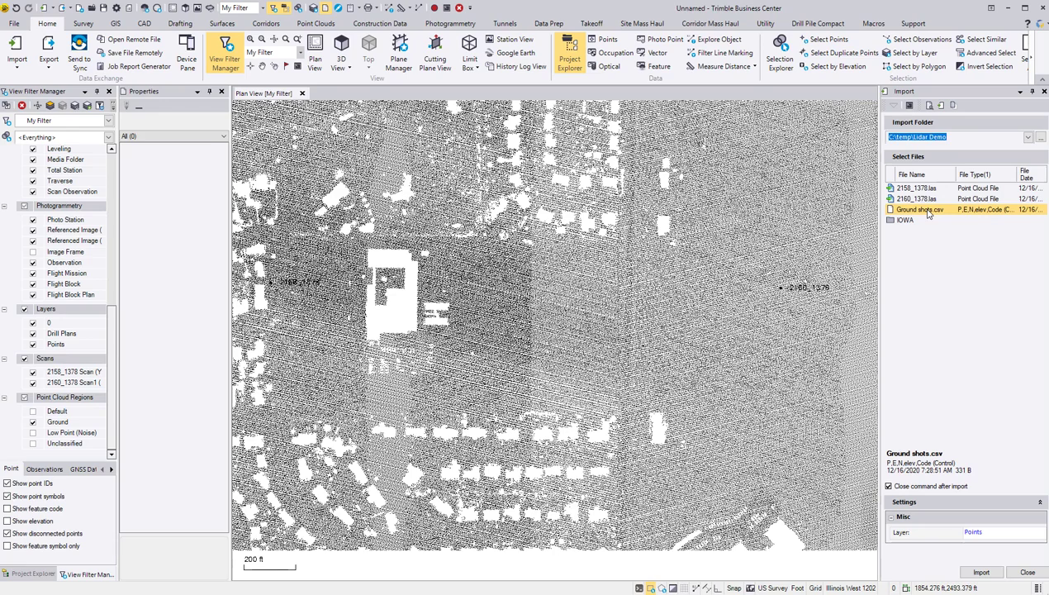
double_click(917, 209)
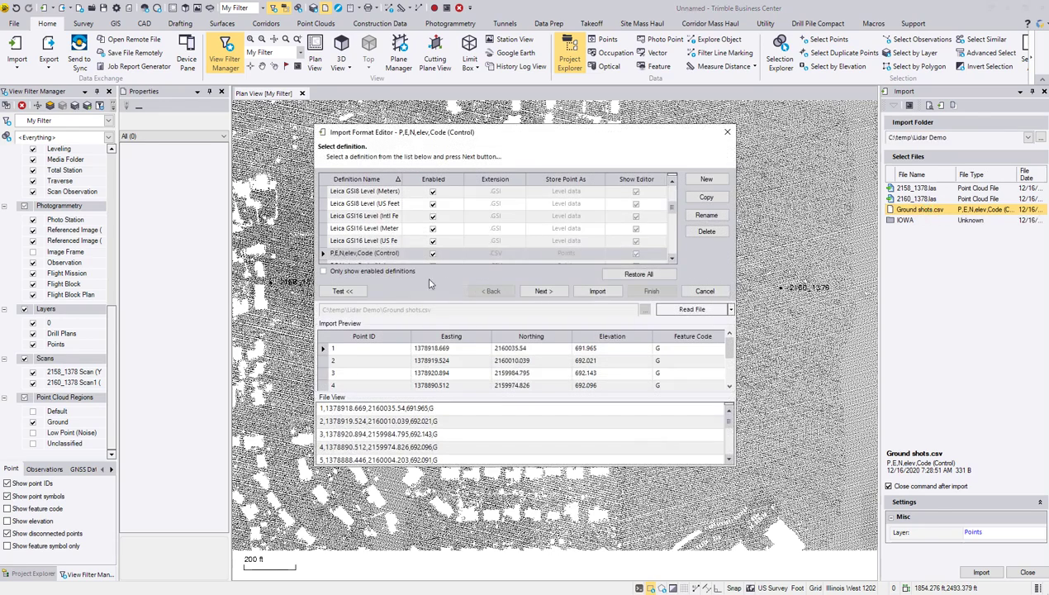
scroll(350, 250, "down", 2)
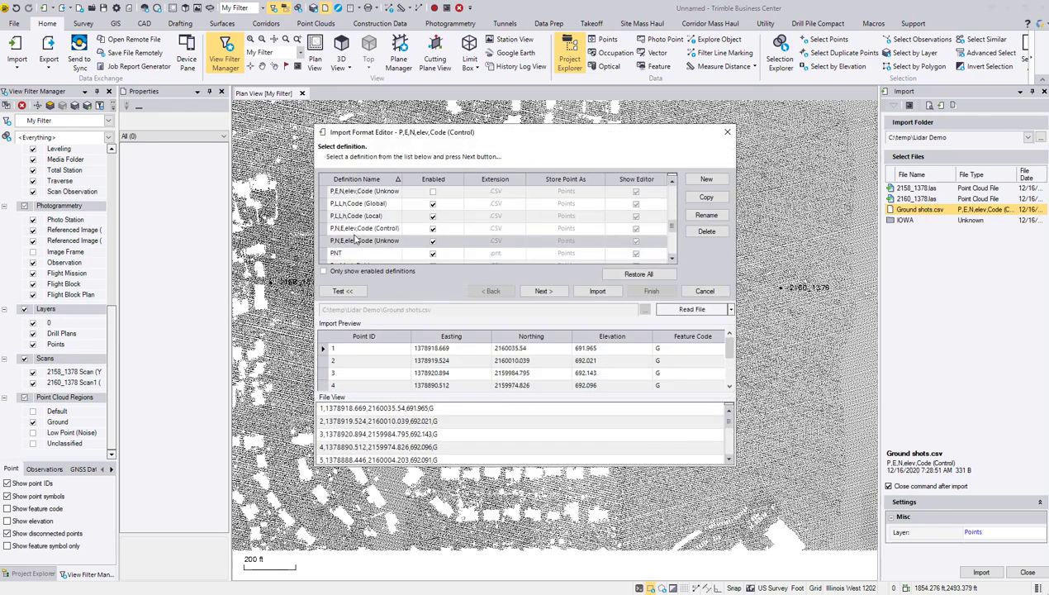
left_click(355, 240)
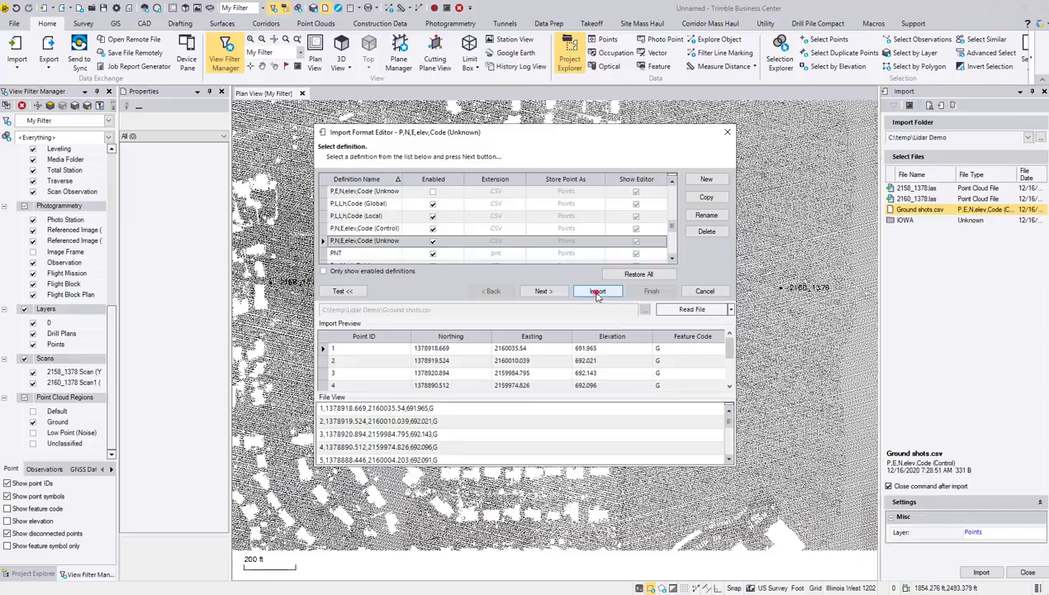
left_click(596, 290)
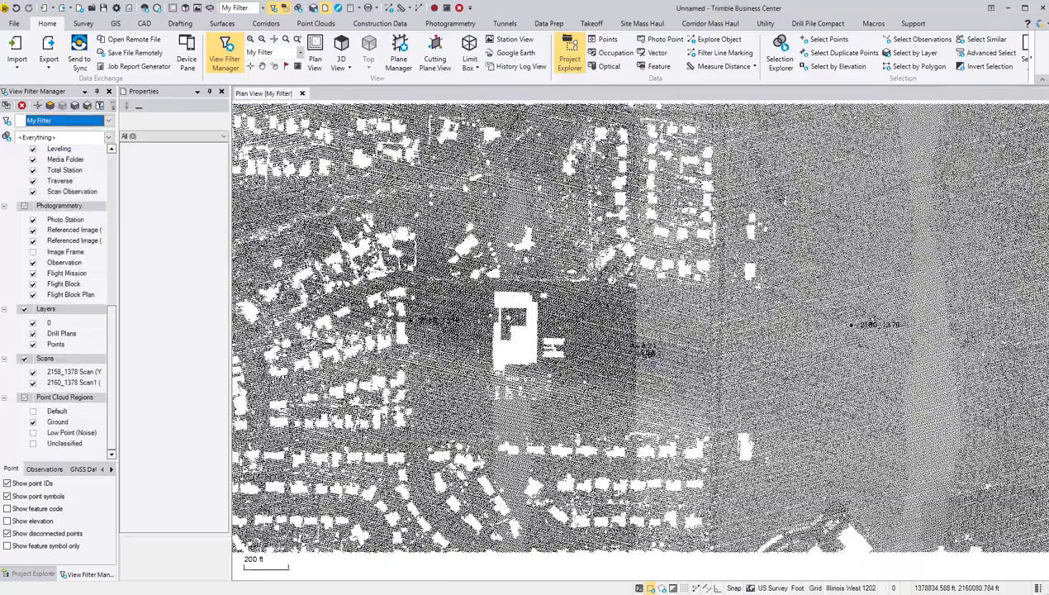
Measure the distance from ground shot 4 to a nearby LiDAR ground point to compare their elevations
scroll(646, 355, "up", 8)
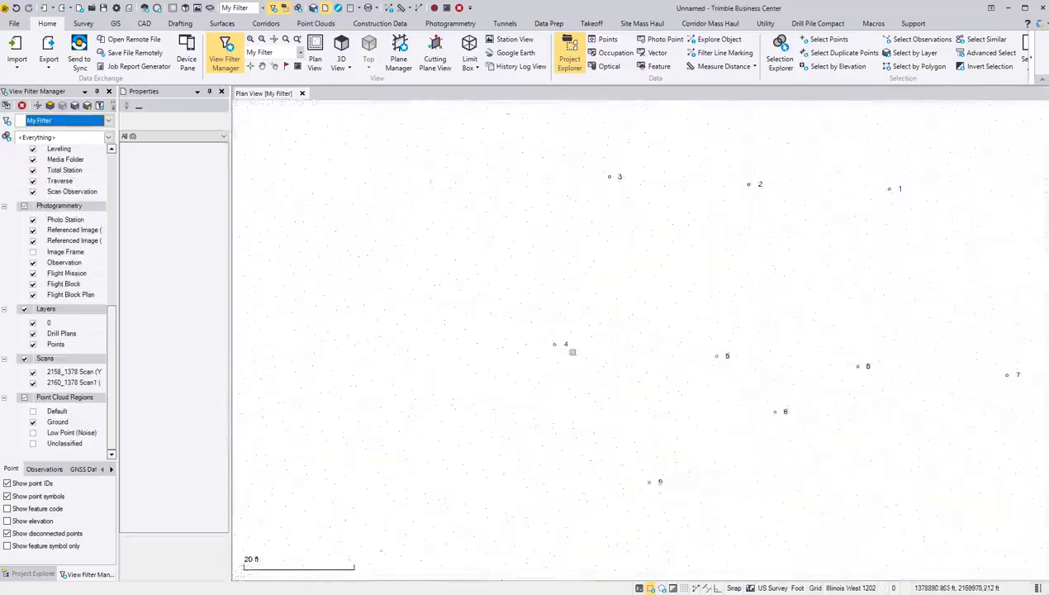
scroll(571, 353, "up", 2)
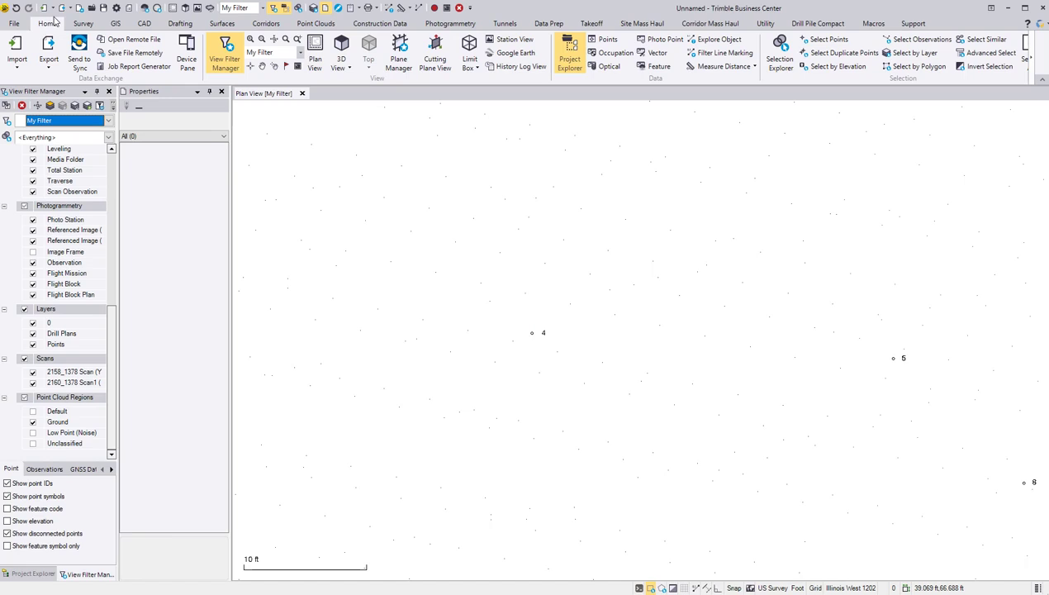
left_click(736, 70)
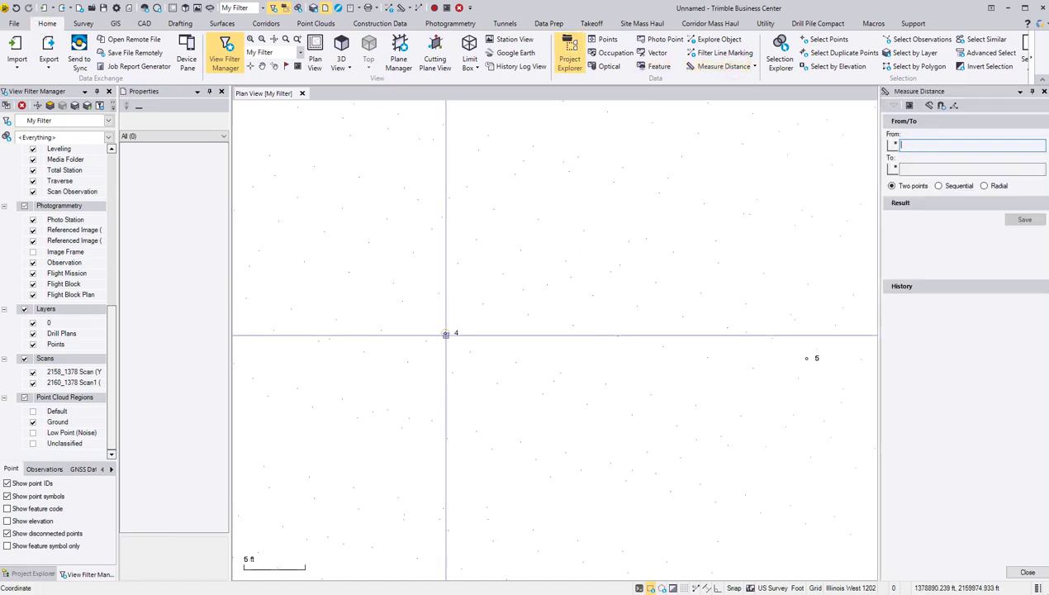
left_click(445, 334)
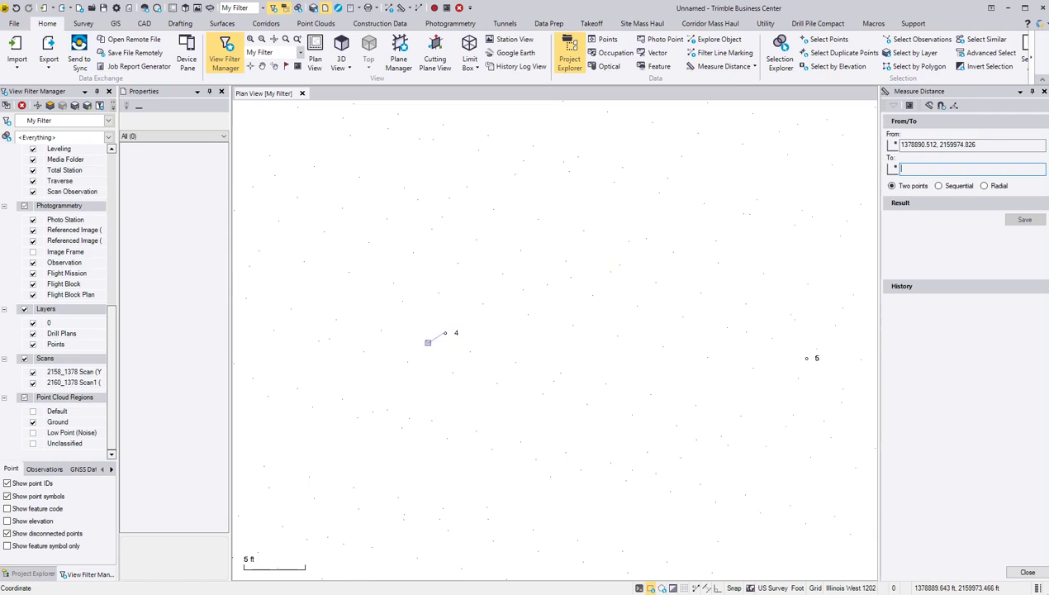
left_click(425, 341)
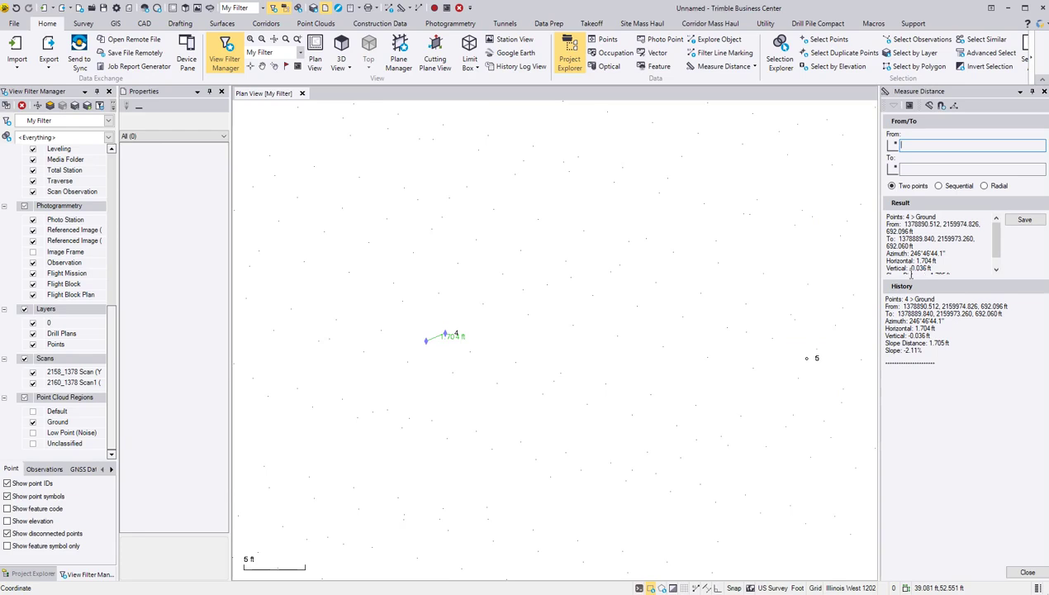
Measure from ground shot 9 to a nearby LiDAR ground point, and close the distance measurement
scroll(361, 289, "down", 3)
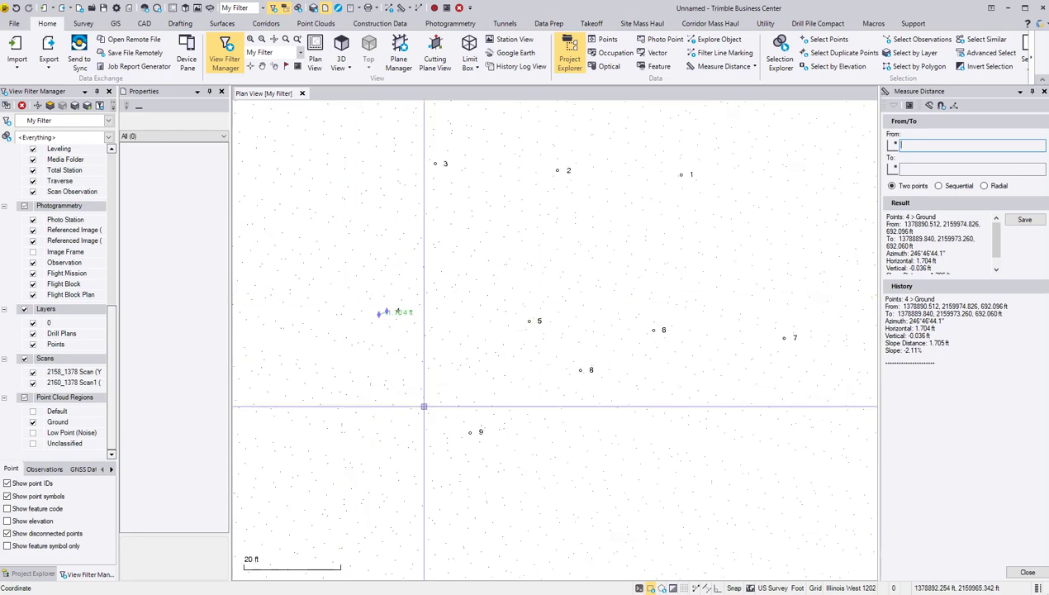
scroll(472, 447, "up", 2)
scroll(468, 430, "up", 5)
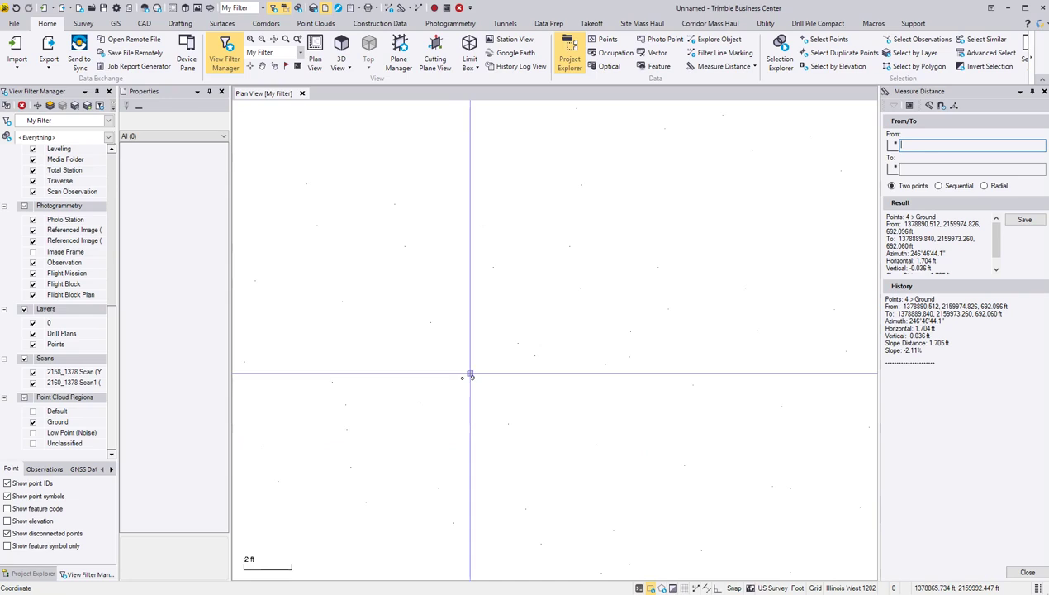
left_click(460, 377)
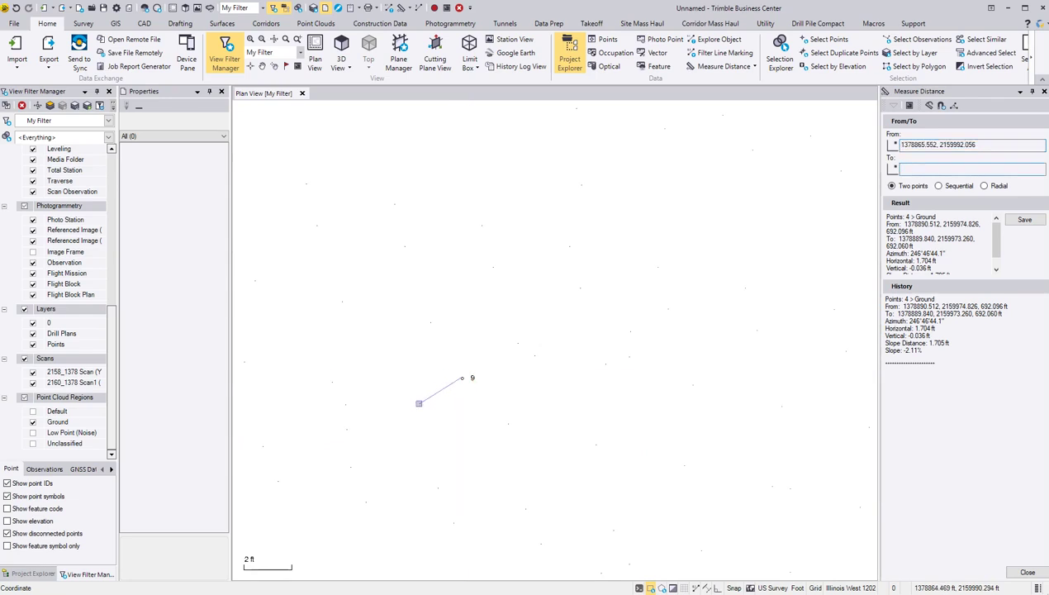
left_click(419, 403)
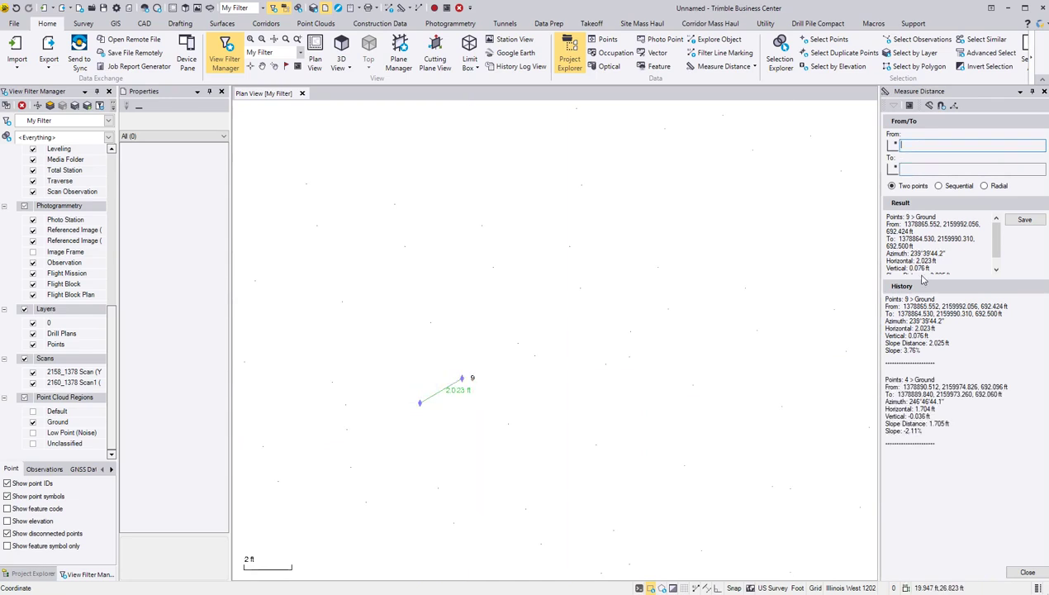
scroll(438, 374, "down", 7)
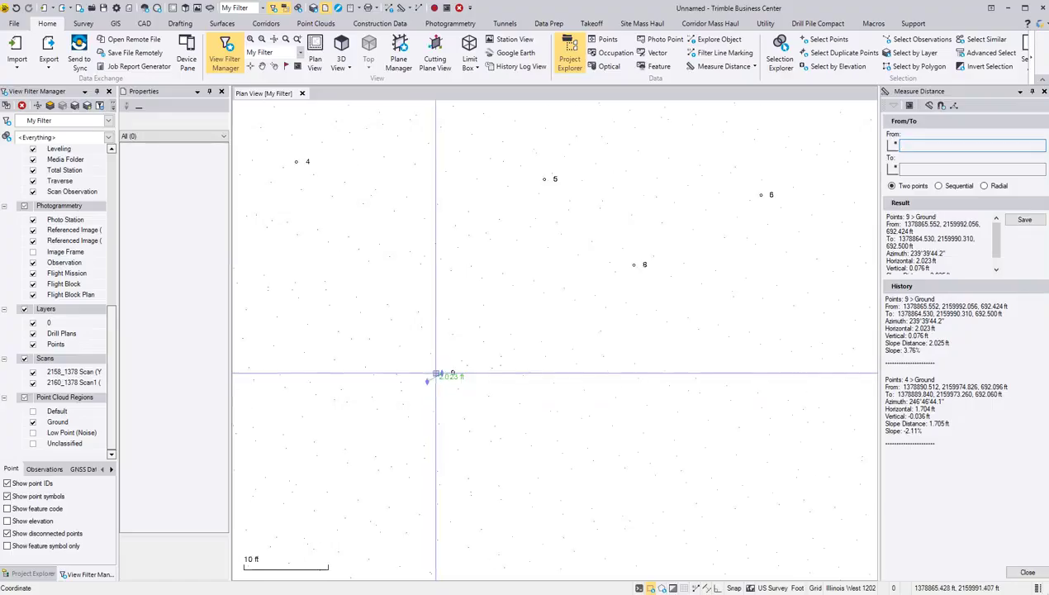
scroll(437, 374, "down", 4)
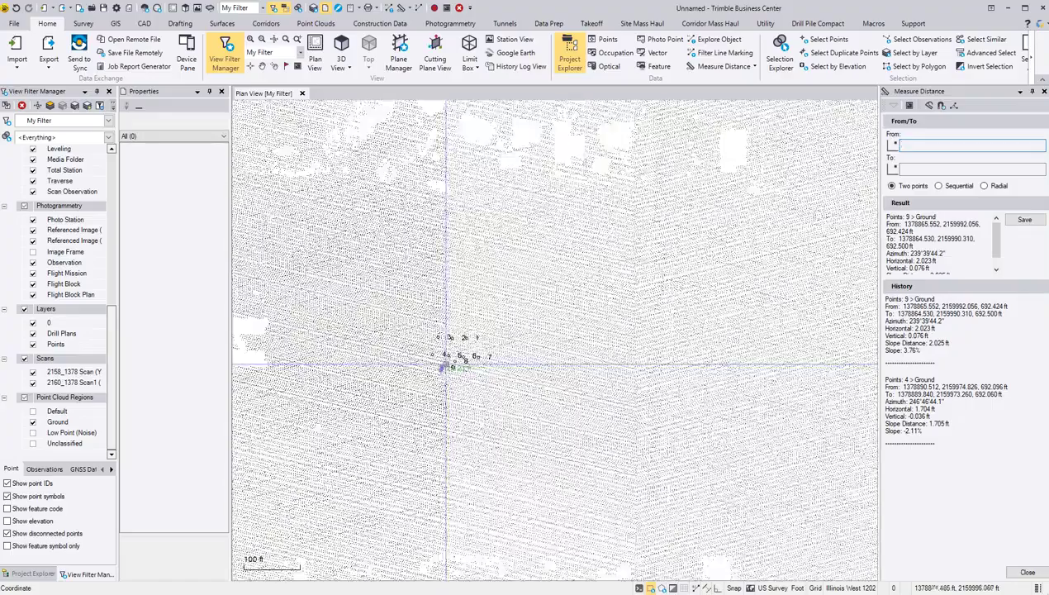
scroll(446, 360, "down", 3)
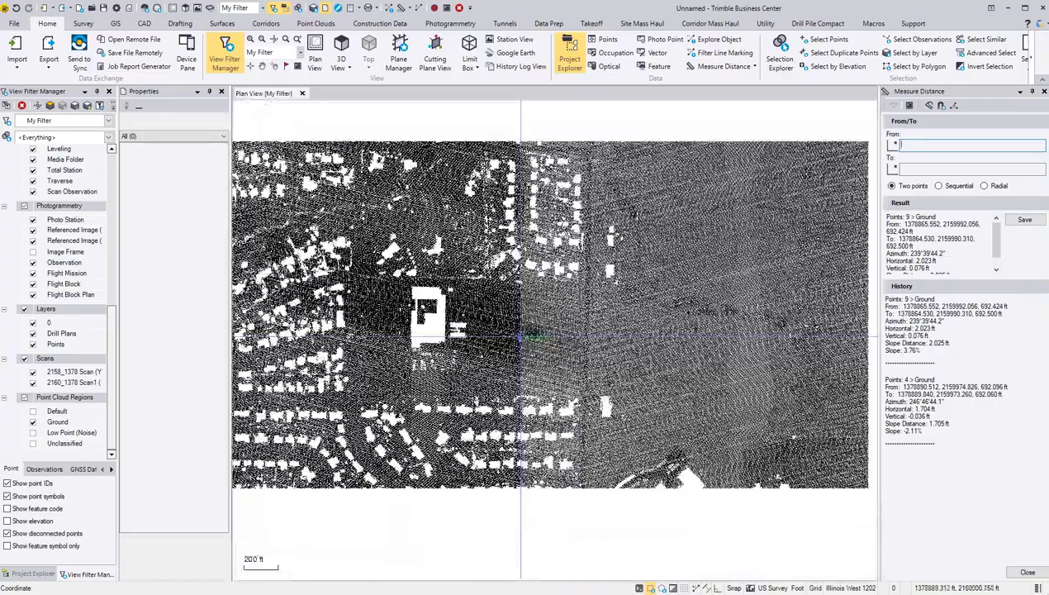
left_click(1027, 571)
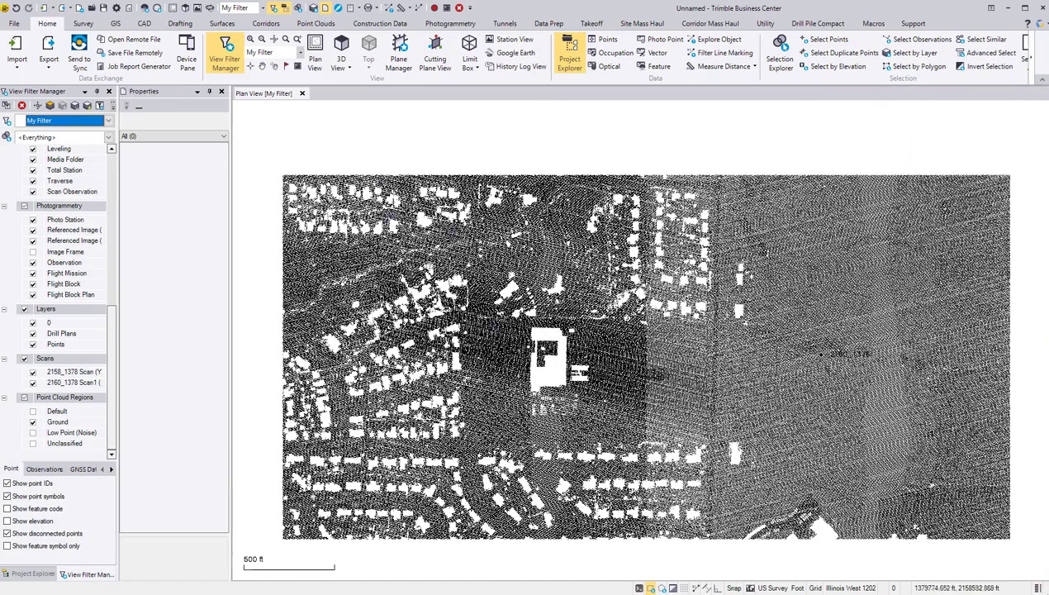
Sample the Ground point cloud region spatially at 5.000 spacing, using 5.0 as the output region name prefix
left_click(387, 178)
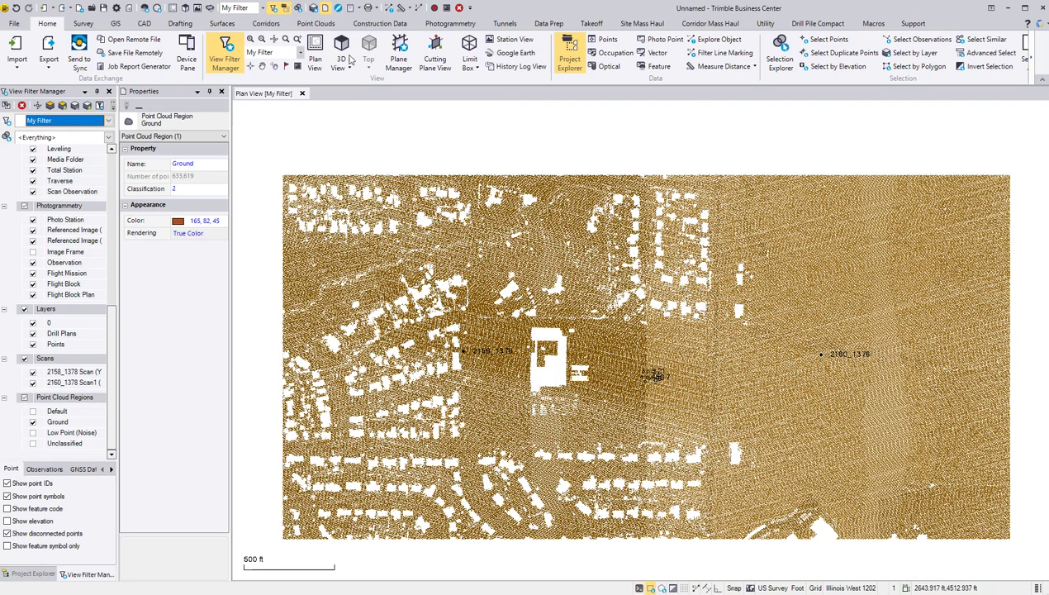
left_click(318, 23)
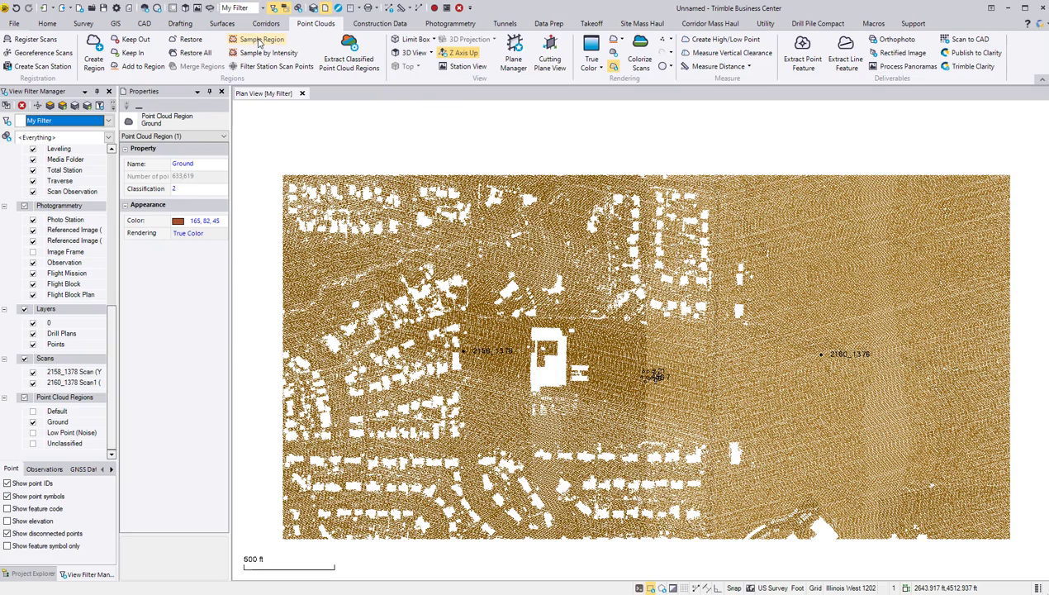
left_click(259, 40)
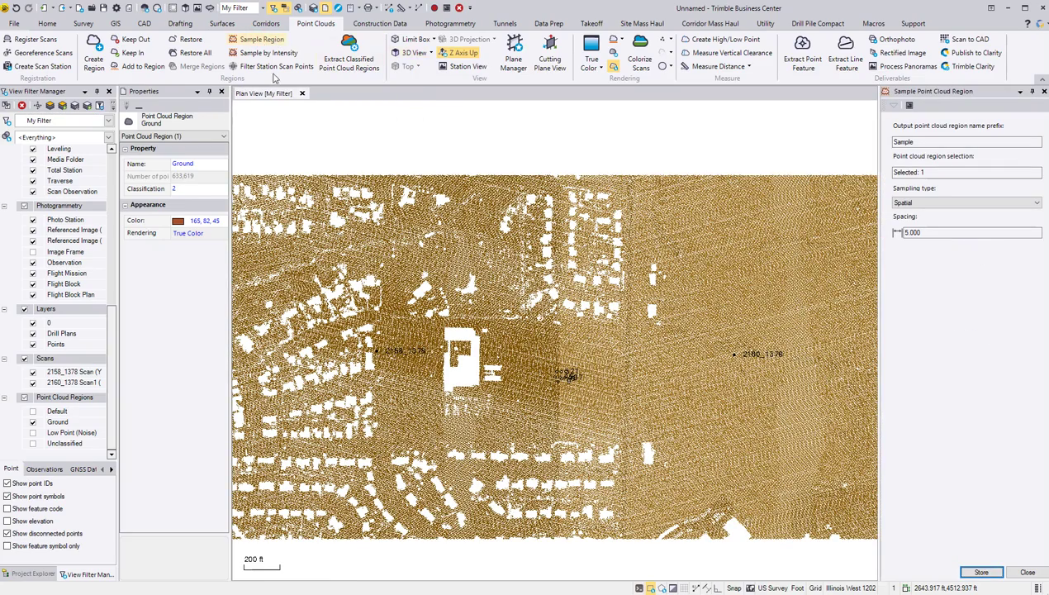
double_click(927, 143)
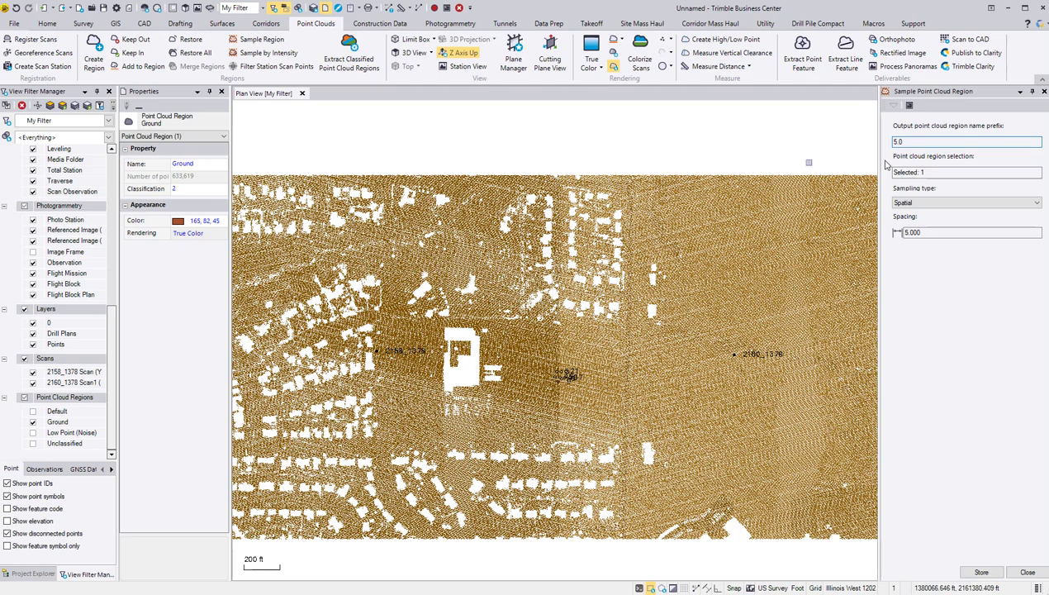
left_click(925, 232)
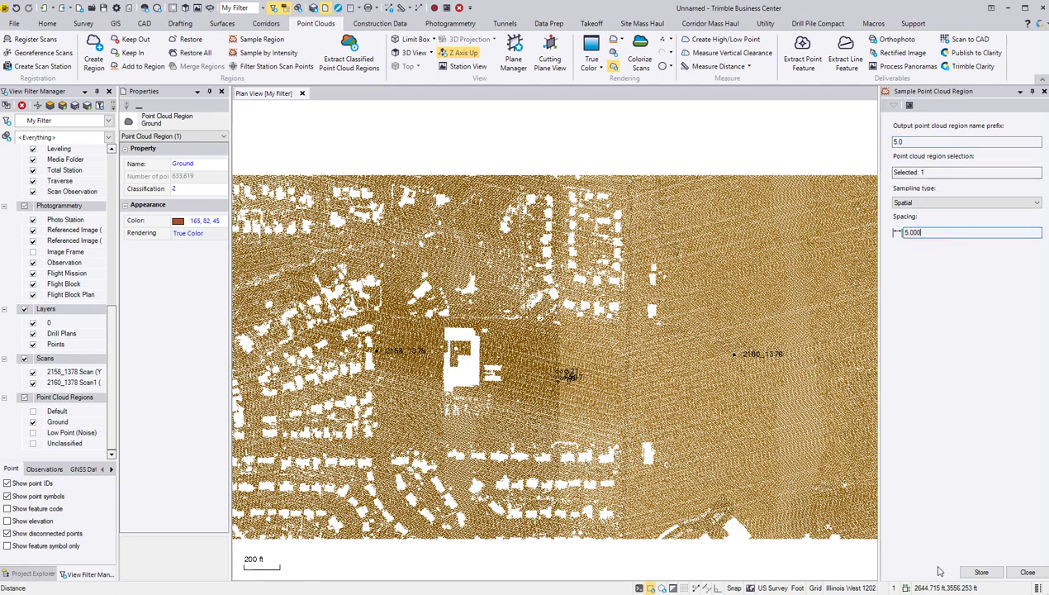
left_click(979, 572)
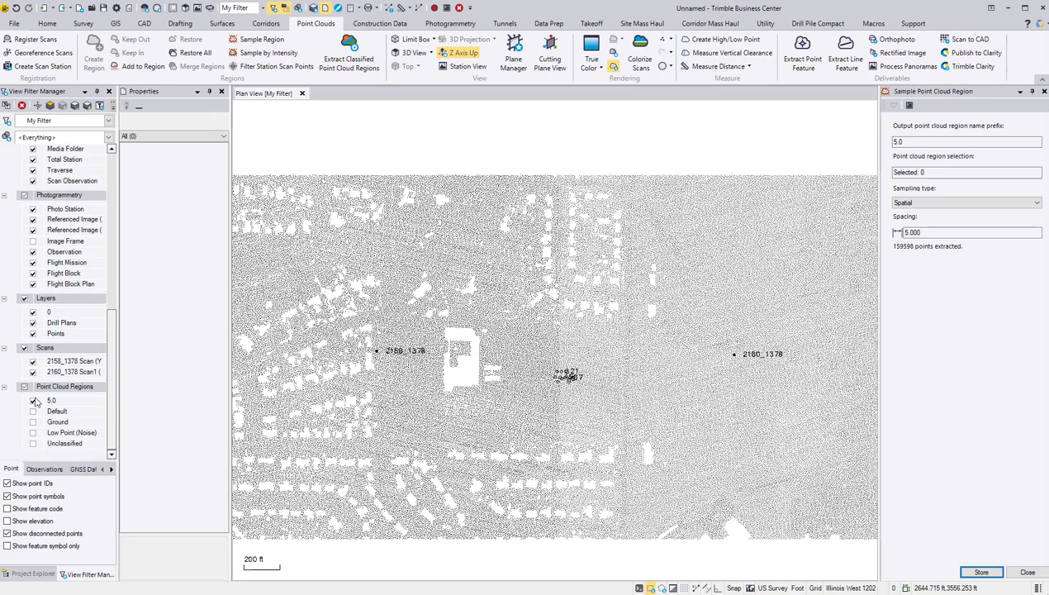
Compare the density of the Ground and sampled 5.0 regions by toggling their visibility, leave only 5.0 shown, and close the sampling command
left_click(33, 401)
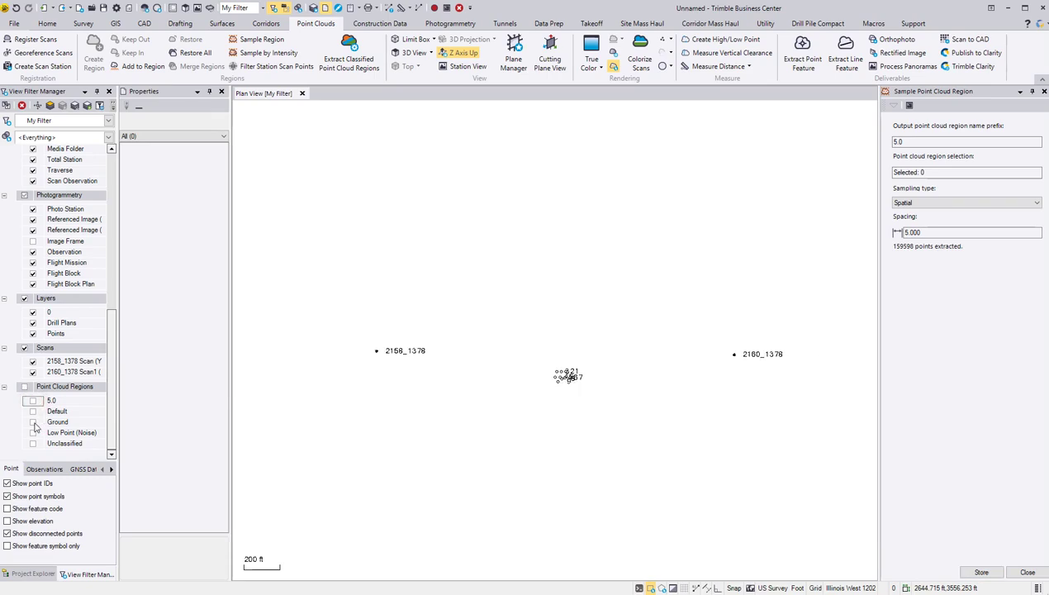
left_click(33, 422)
left_click(33, 422)
left_click(33, 400)
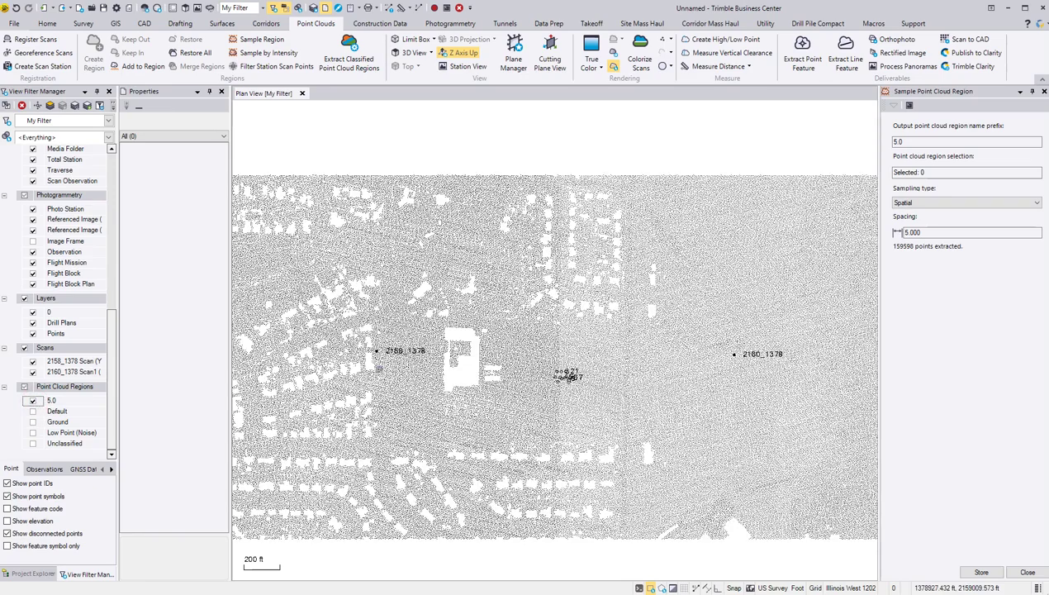
left_click(1026, 571)
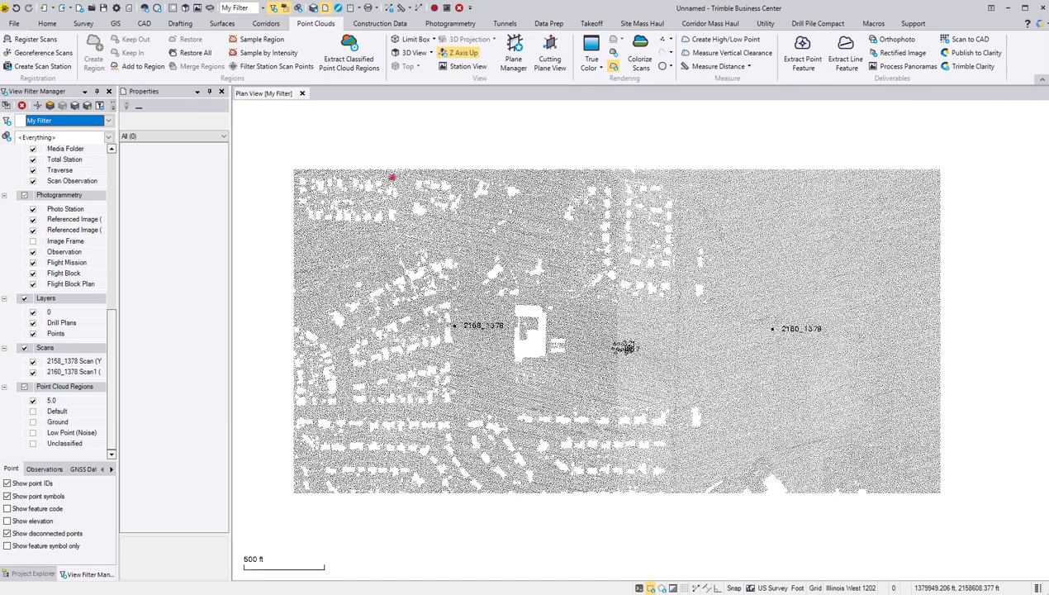
Create a surface named _Lidar EG from the sampled 5.0 point cloud region
left_click(392, 177)
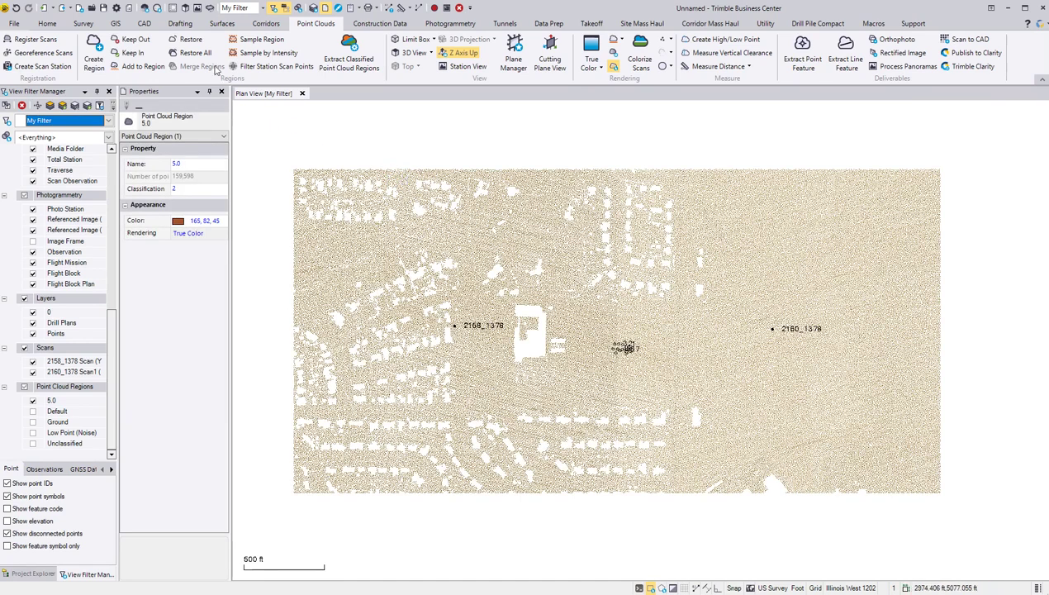
left_click(221, 24)
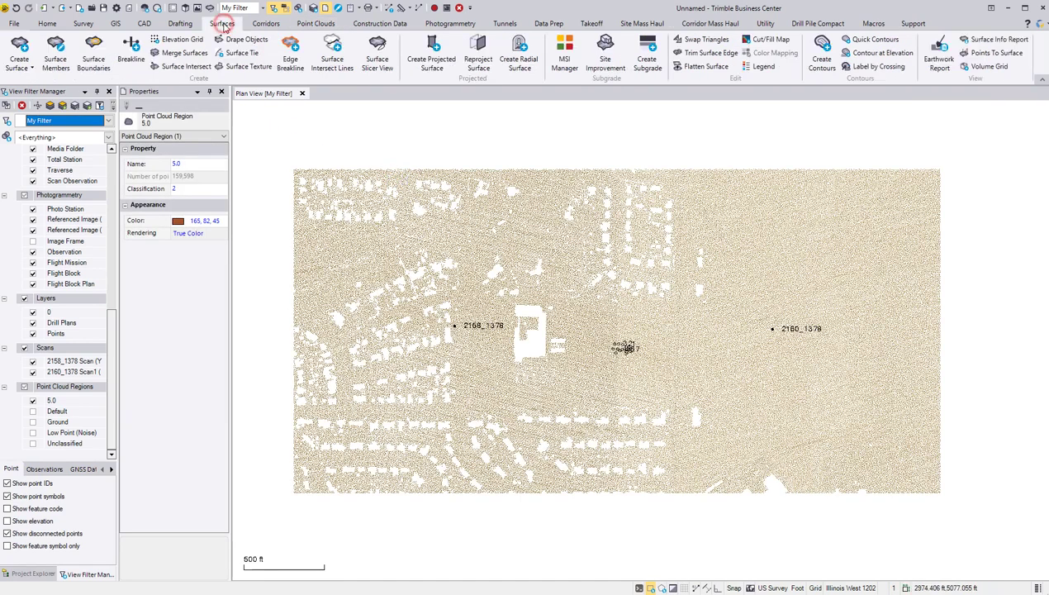
left_click(21, 46)
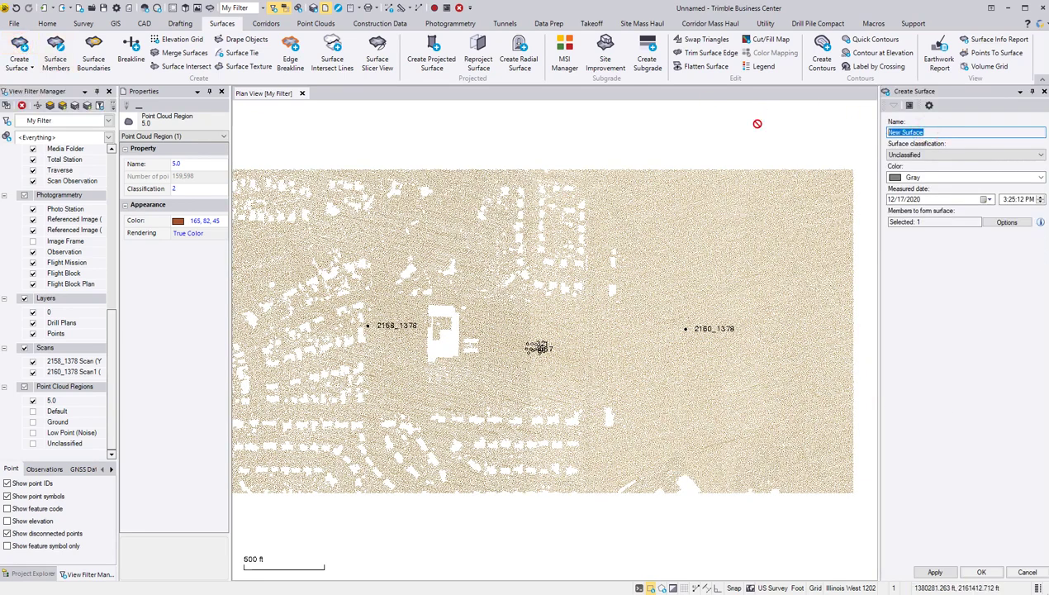
type("_Lidar EG")
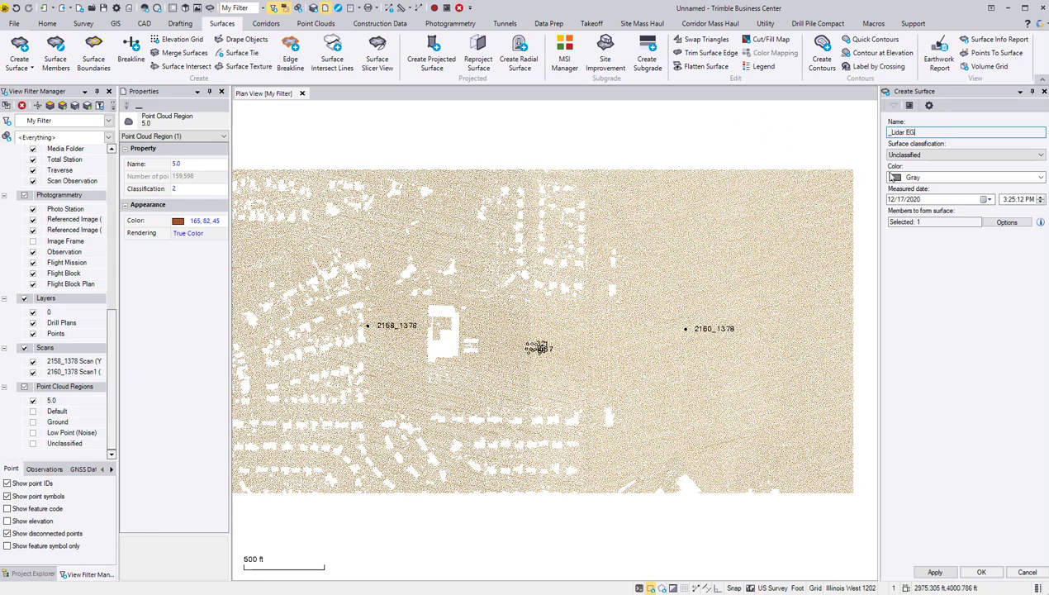
left_click(980, 573)
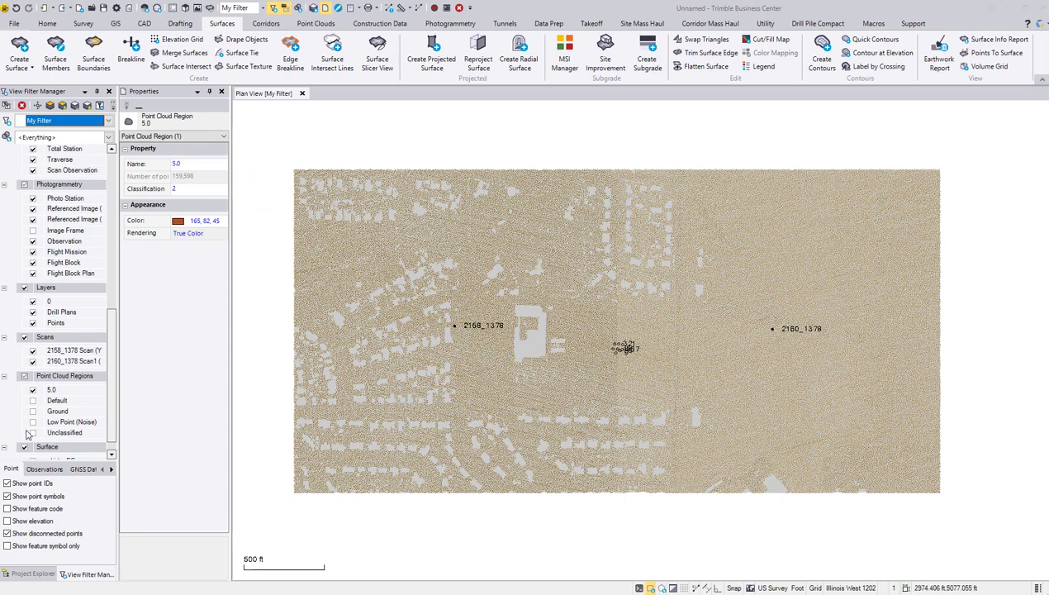
Hide the 5.0 point cloud region and display the properties of the _Lidar EG surface
left_click(33, 389)
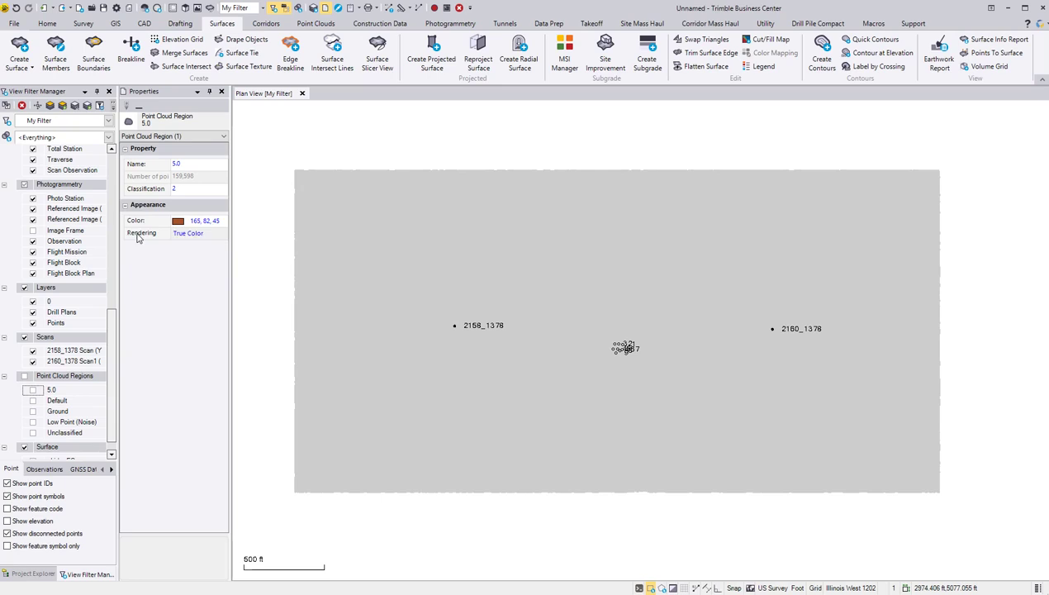
left_click(33, 574)
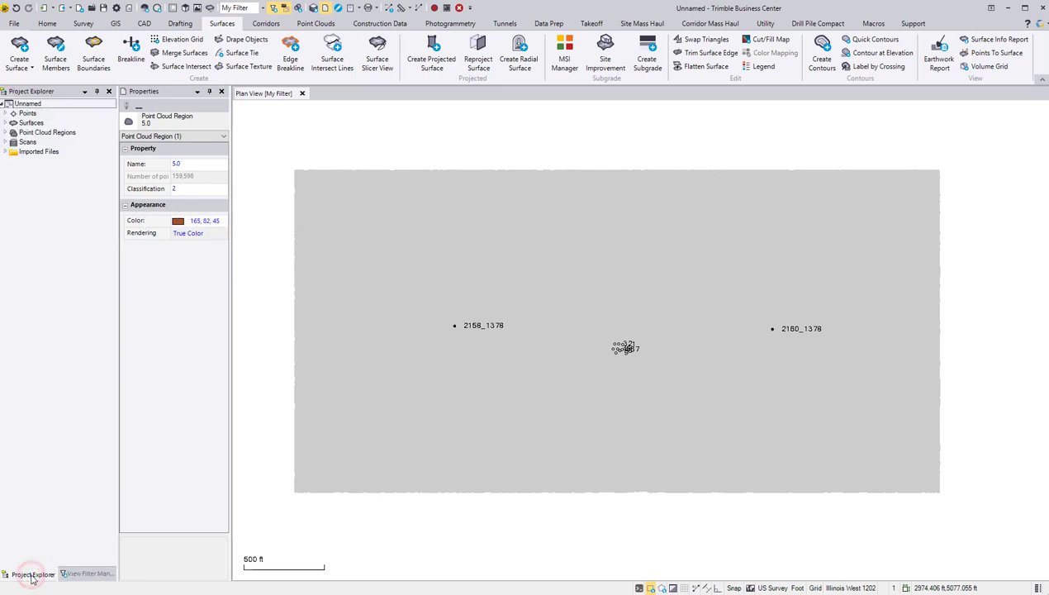
left_click(4, 122)
left_click(42, 133)
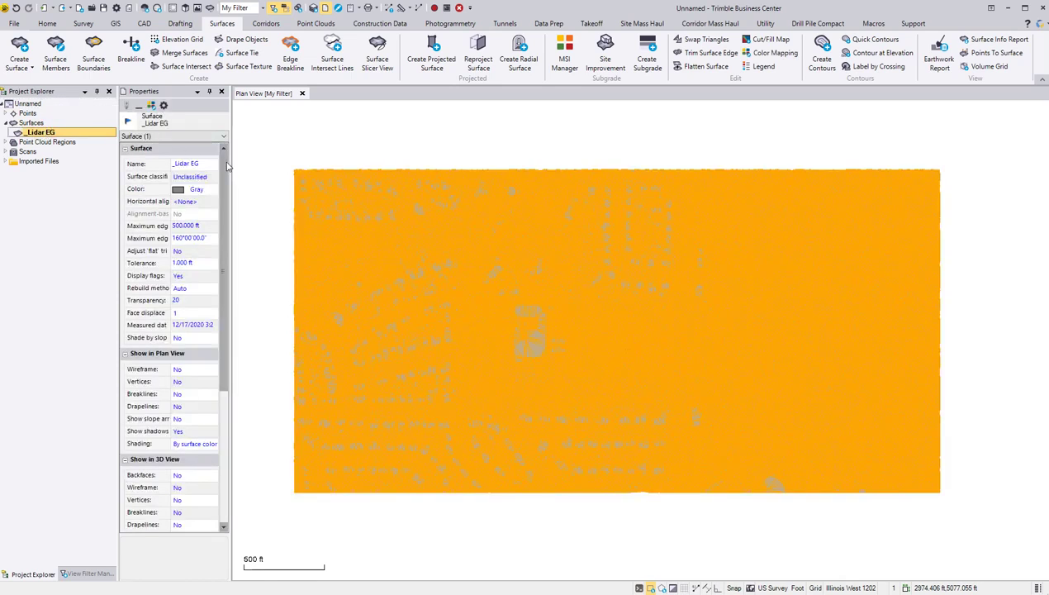
left_click(226, 160)
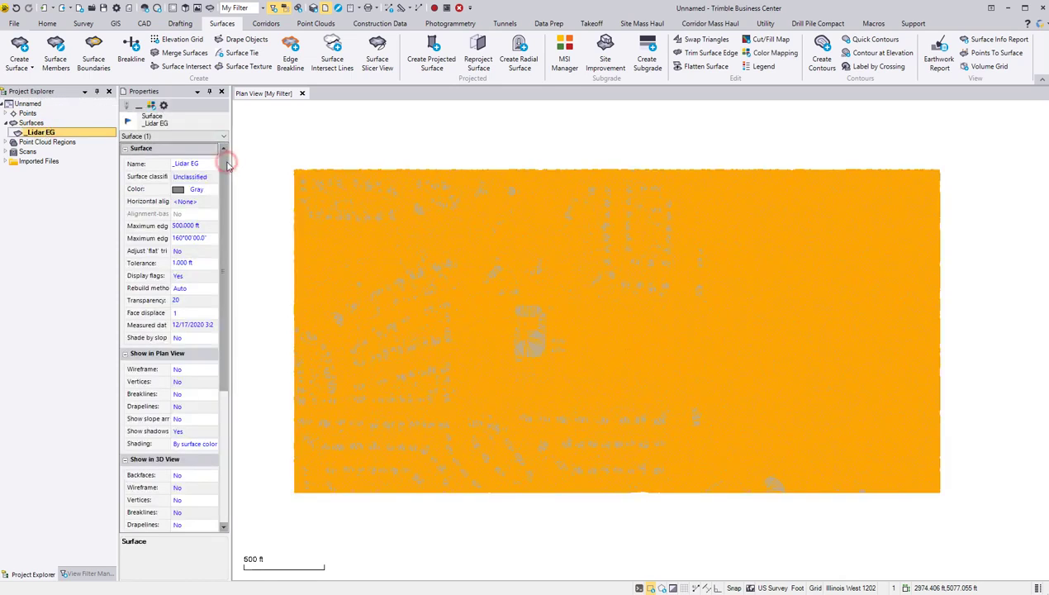
left_click(221, 92)
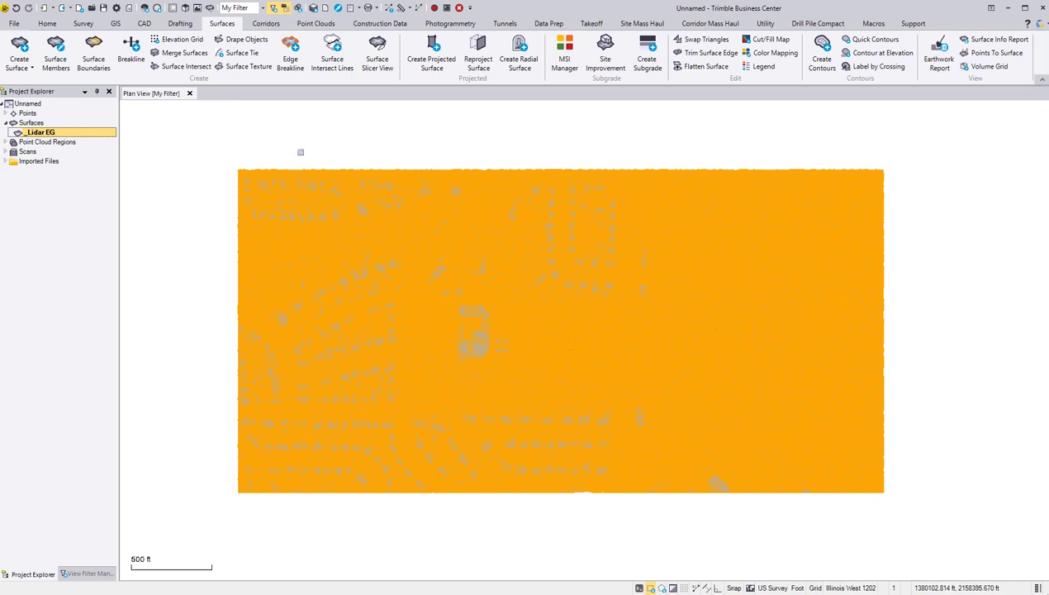
right_click(292, 140)
left_click(323, 336)
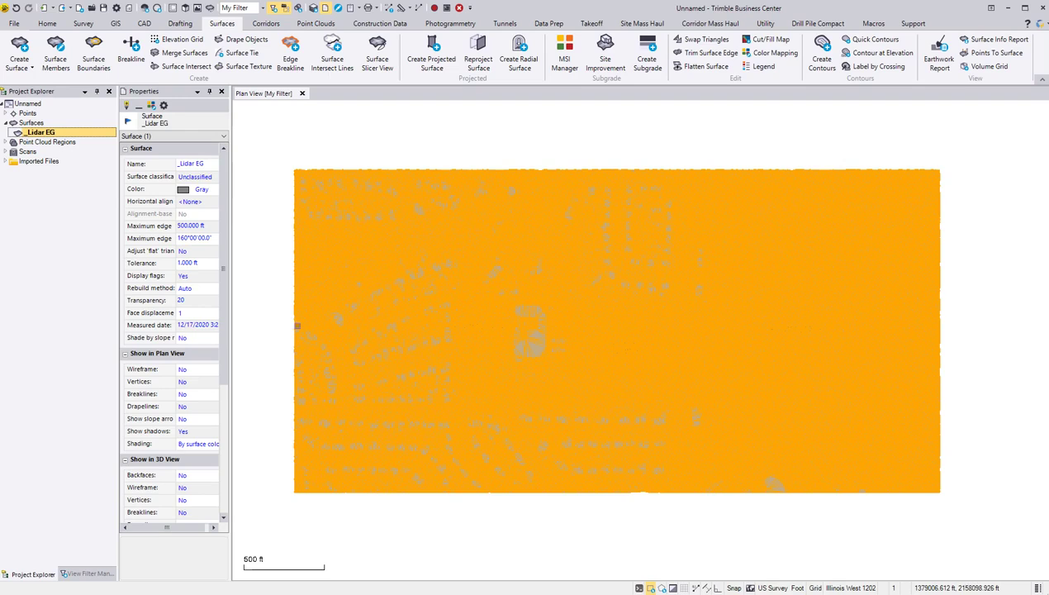
Set the _Lidar EG surface's shading to By elevation for both the plan and 3D views, and deselect the surface
left_click(204, 446)
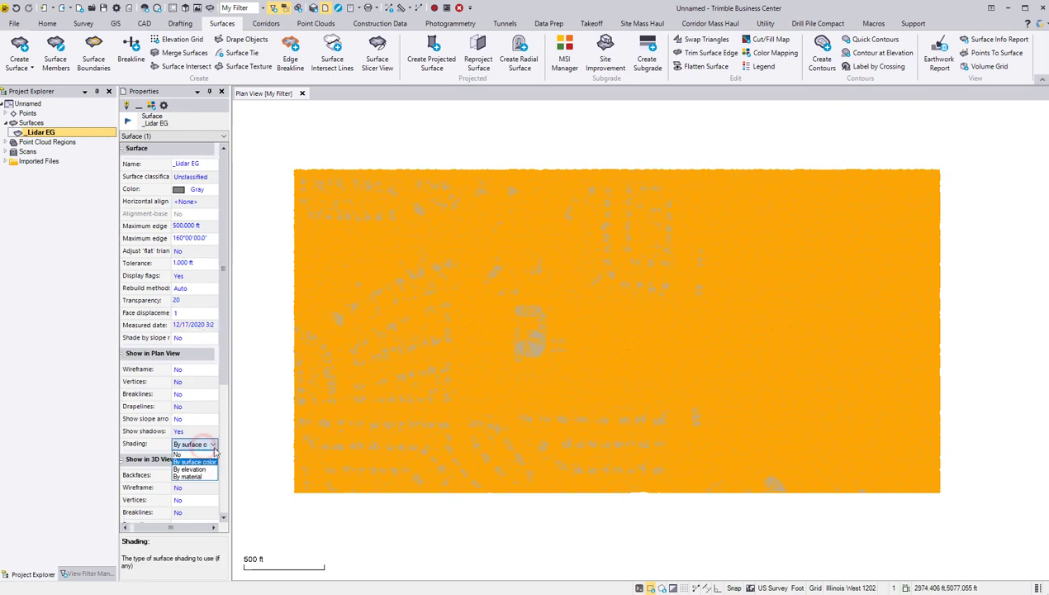
left_click(194, 469)
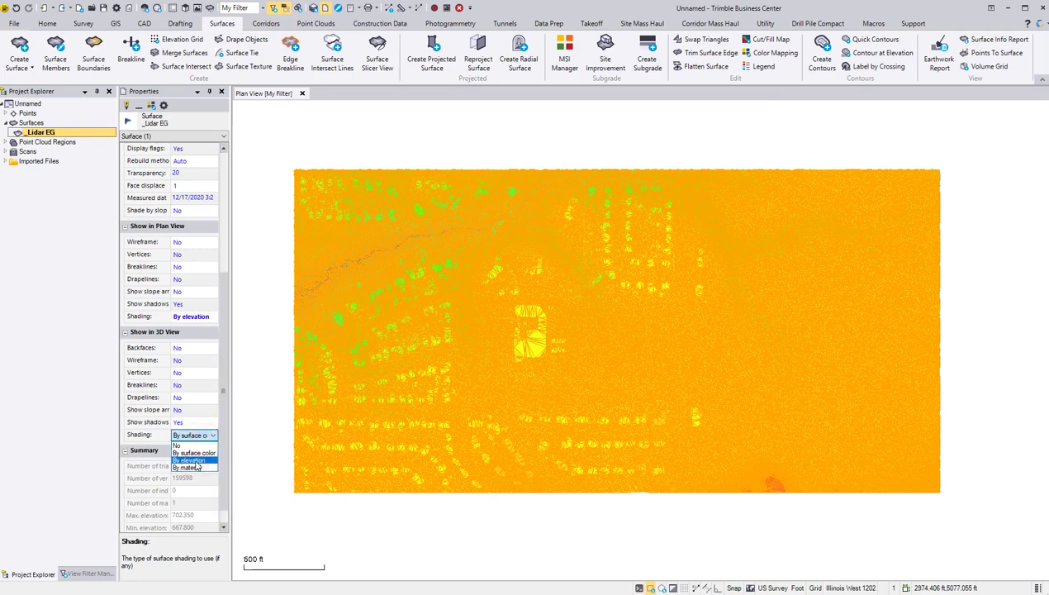
left_click(195, 461)
left_click(286, 182)
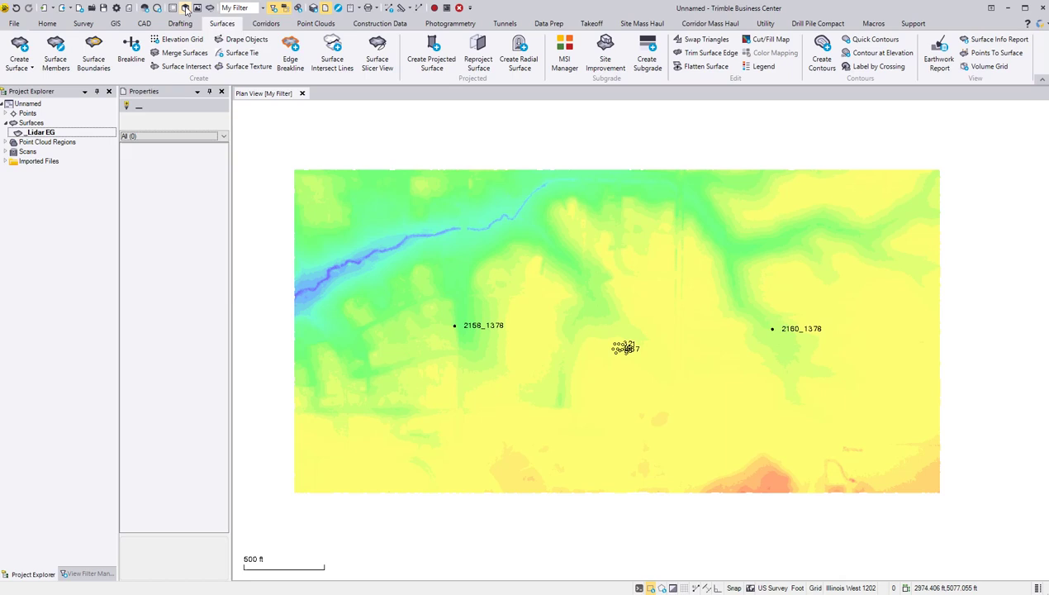
Open a 3D view and examine the elevation-shaded surface's terrain up close and in full
left_click(187, 10)
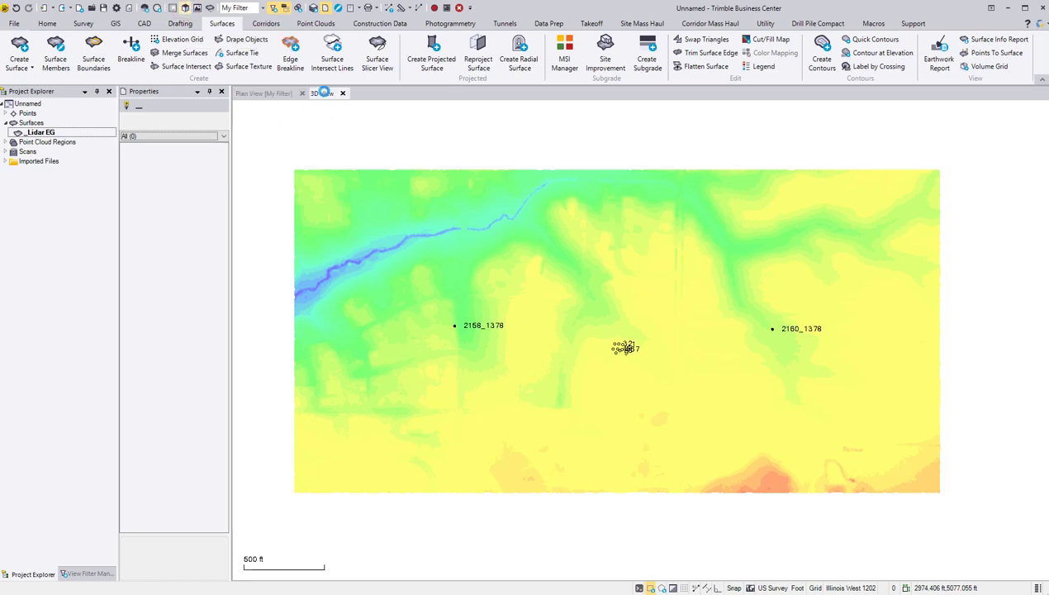
scroll(678, 367, "up", 2)
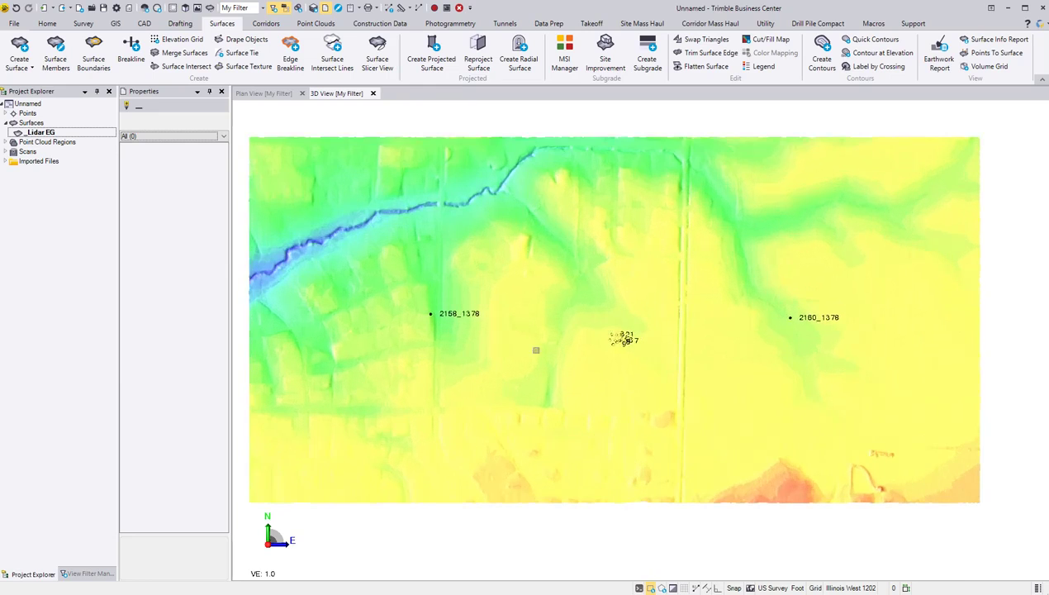
mouse_move(468, 342)
left_mouse_down()
mouse_move(499, 322)
mouse_move(504, 297)
mouse_move(524, 291)
mouse_move(459, 301)
mouse_move(529, 332)
mouse_move(602, 306)
left_mouse_up()
scroll(343, 228, "up", 1)
scroll(343, 228, "up", 4)
scroll(579, 352, "down", 5)
mouse_move(687, 362)
left_mouse_down()
mouse_move(625, 363)
mouse_move(541, 398)
mouse_move(554, 438)
left_mouse_up()
middle_click_drag(668, 394, 363, 334)
left_click_drag(363, 334, 365, 340)
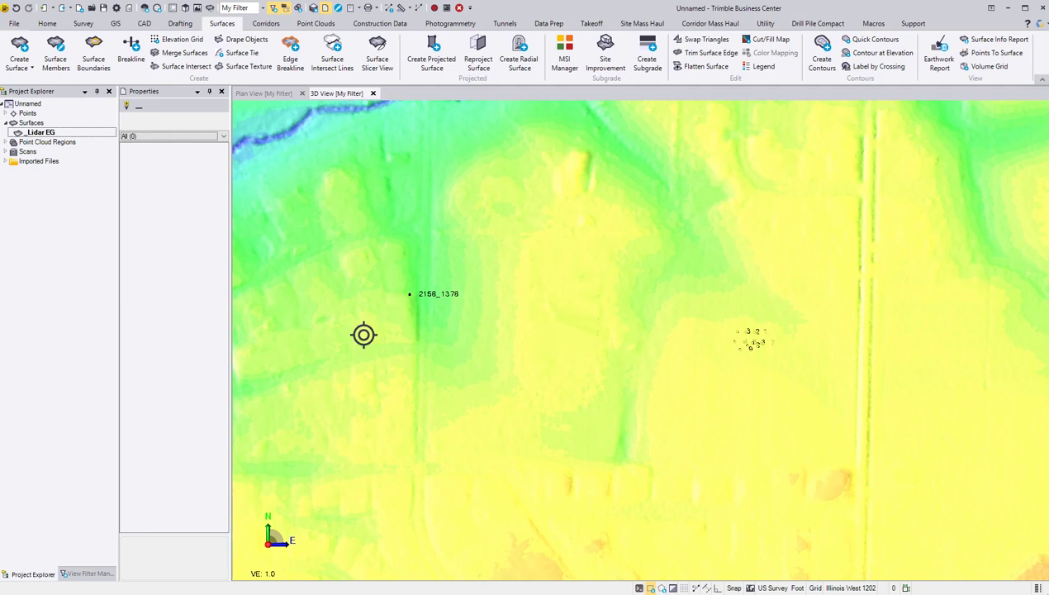
scroll(452, 358, "down", 2)
scroll(539, 352, "down", 3)
left_click_drag(541, 348, 541, 365)
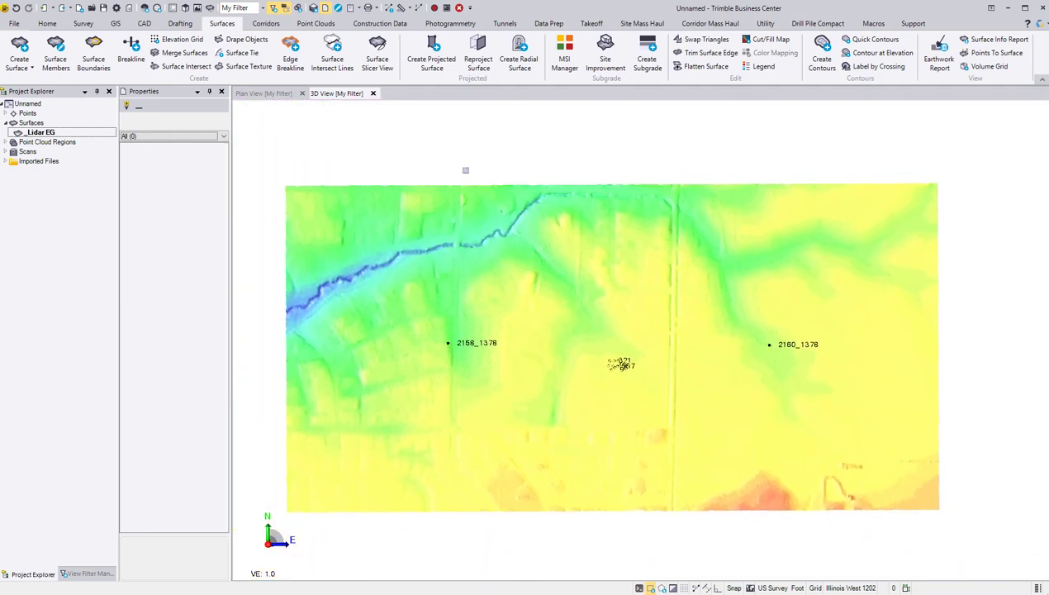
Set up quick contours for the _Lidar EG surface with a contour interval of 1.0, keeping the index contour frequency at 5
left_click(621, 364)
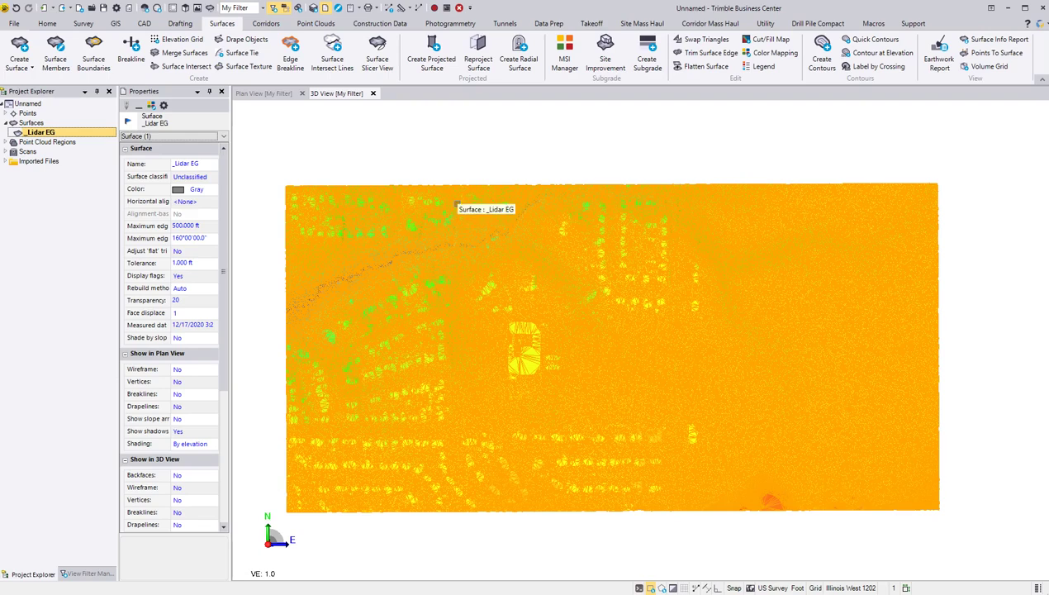
right_click(413, 170)
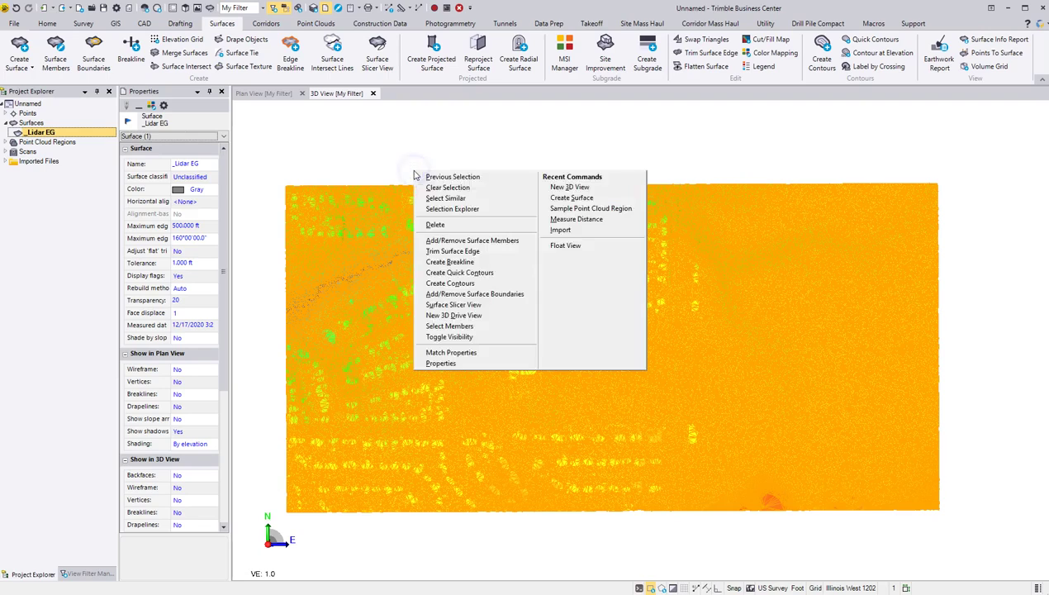
left_click(459, 272)
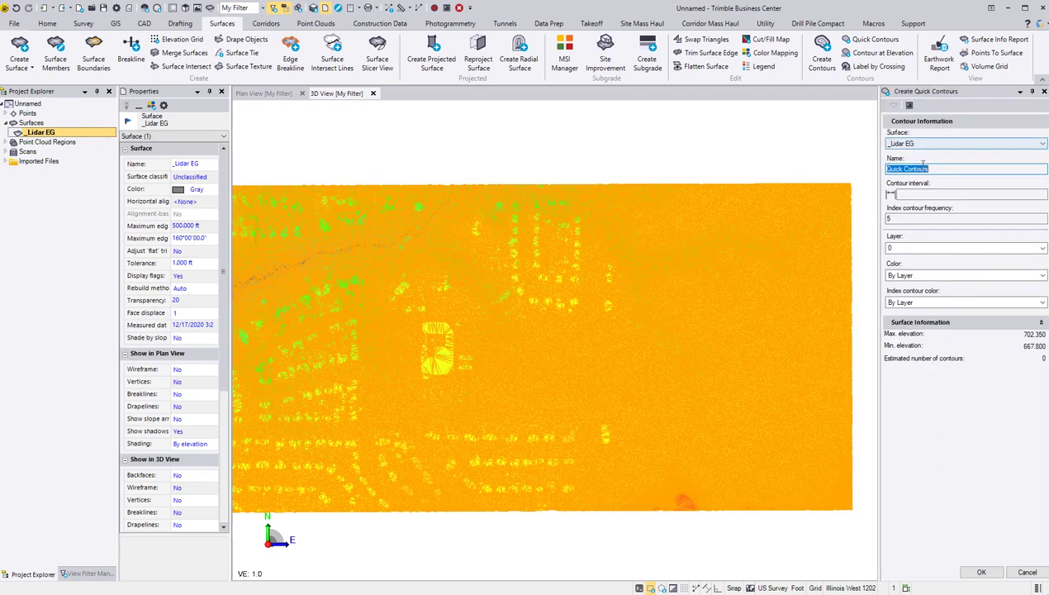
left_click(906, 144)
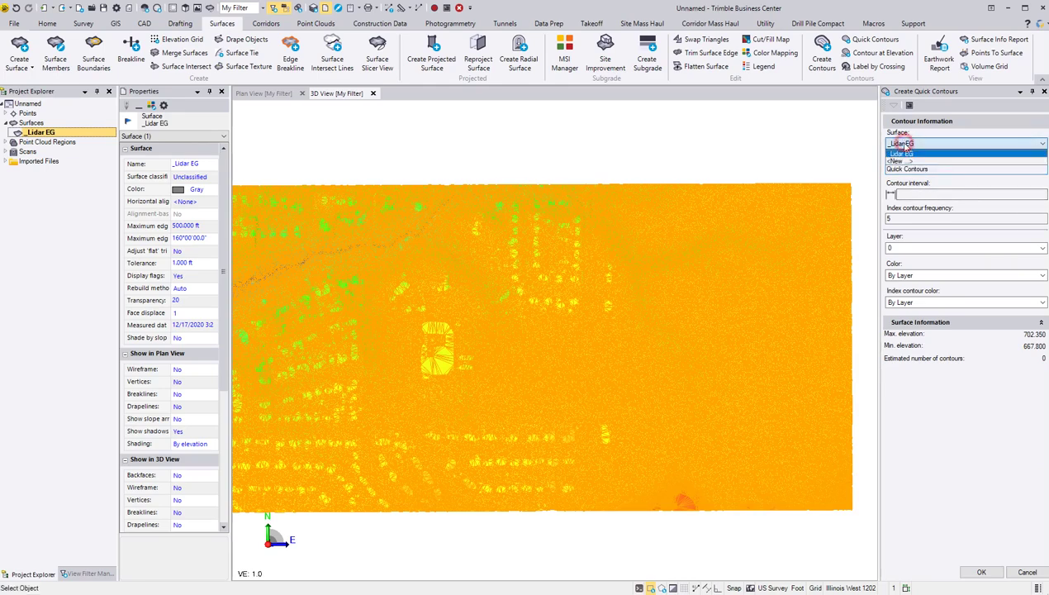
left_click(902, 150)
left_click(912, 193)
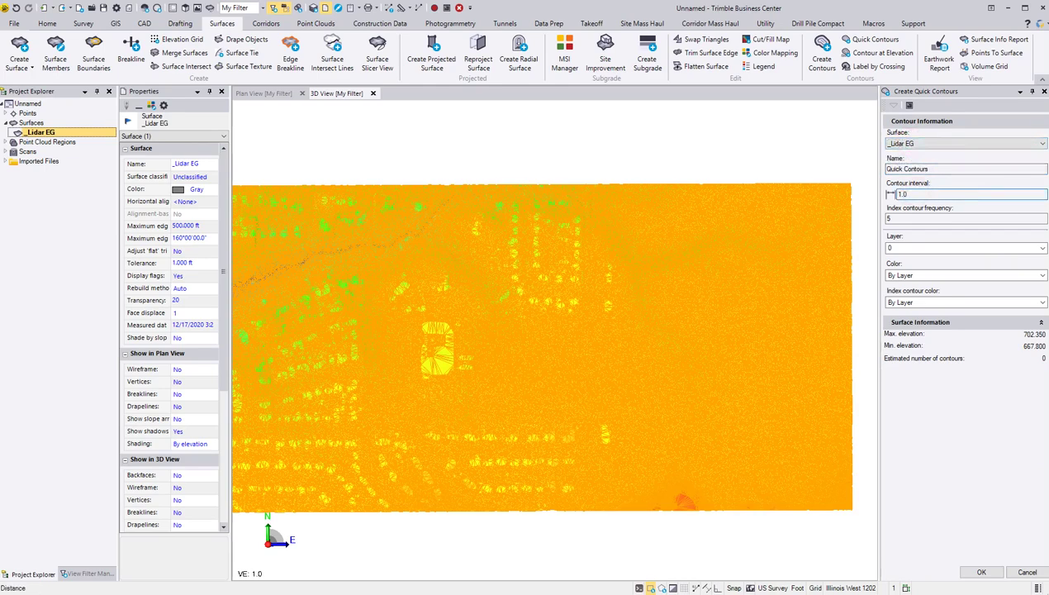
left_click(916, 220)
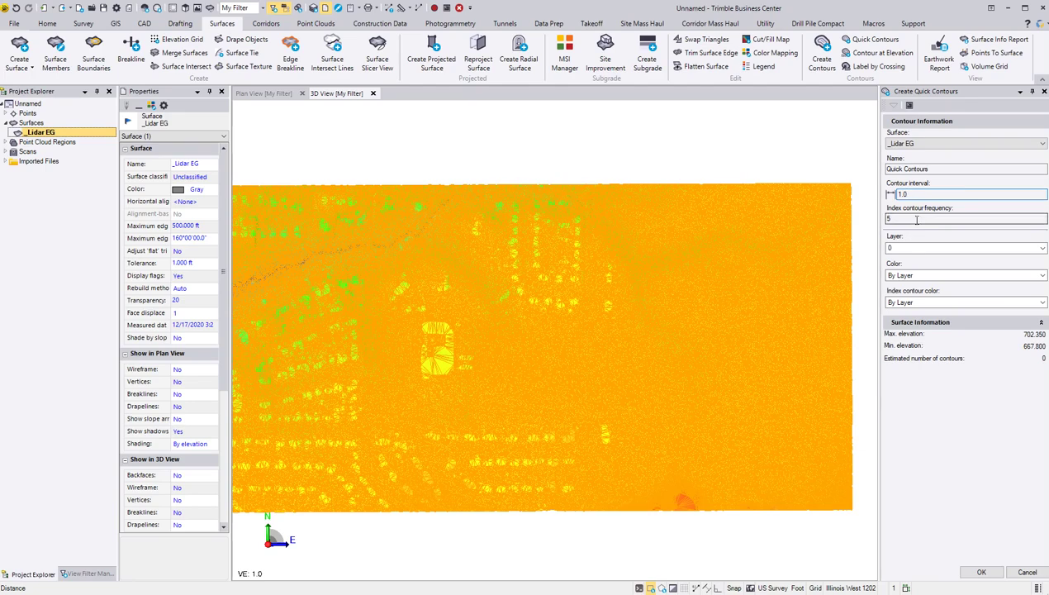
Create a new gray layer named _Lidar EG as the destination layer for the quick contours
left_click(899, 251)
left_click(900, 250)
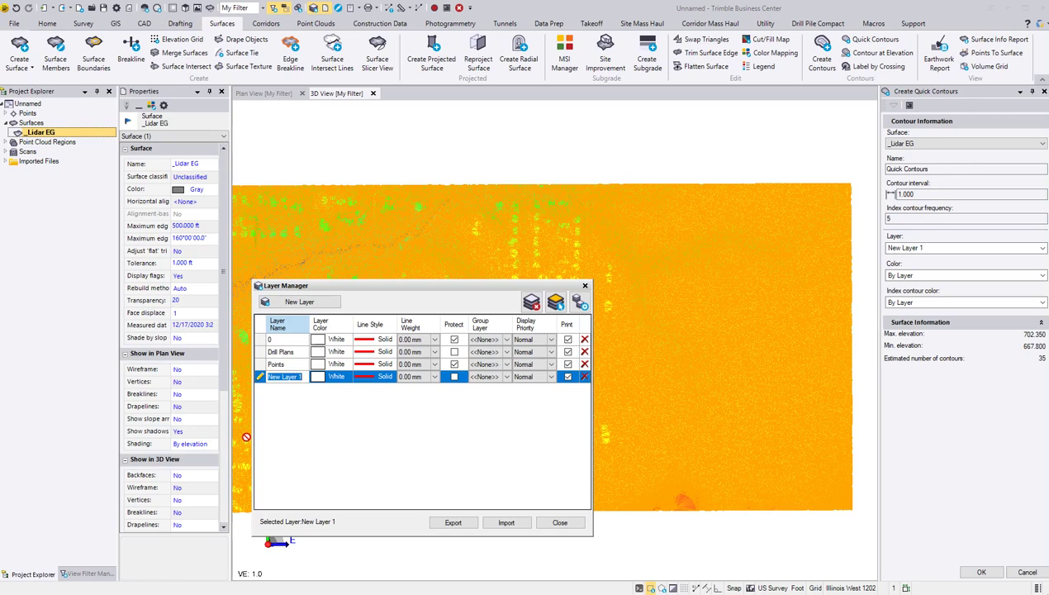
type("_Lidar EG")
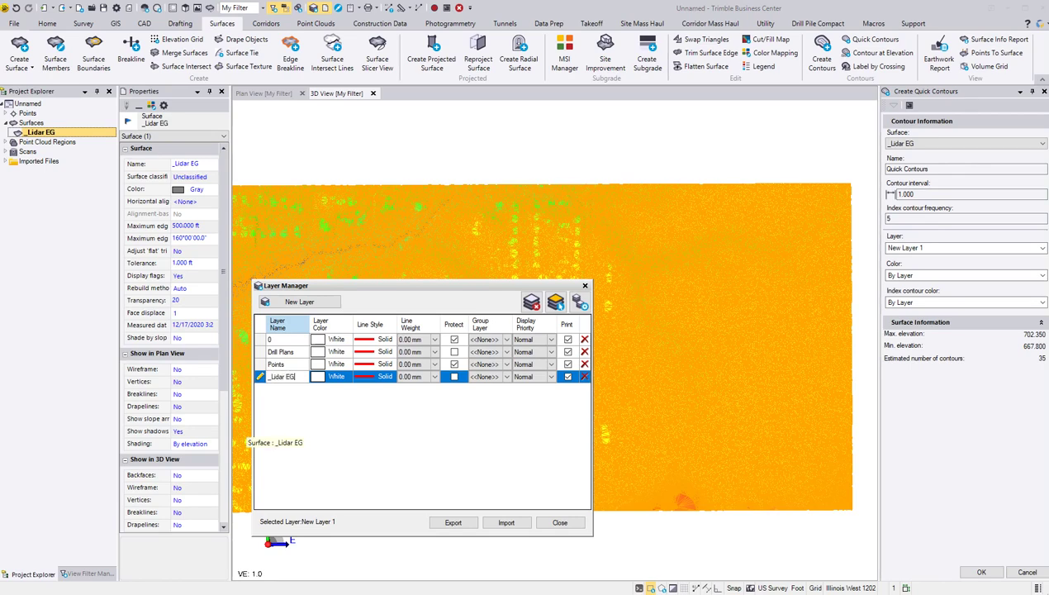
left_click(318, 377)
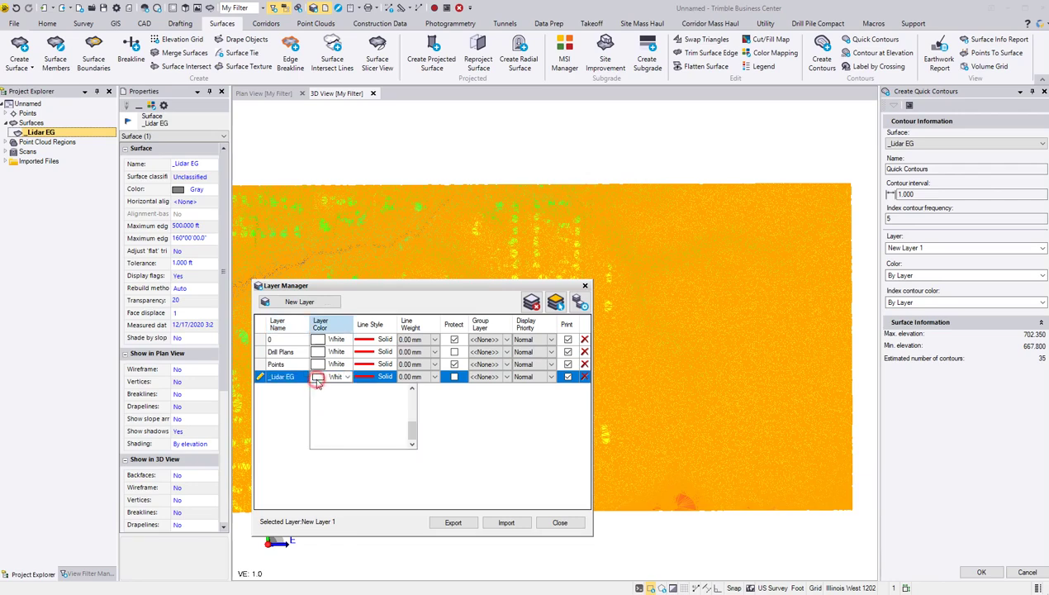
scroll(353, 396, "up", 2)
left_click(347, 395)
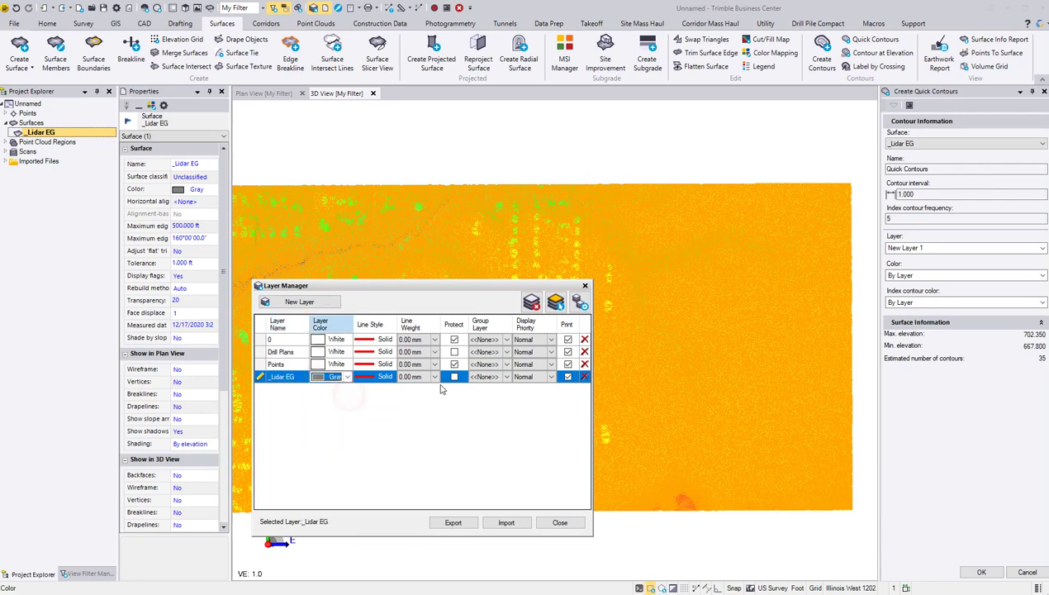
Set the _Lidar EG layer's line weight to 0.20 mm and generate the quick contours on that layer
left_click(434, 377)
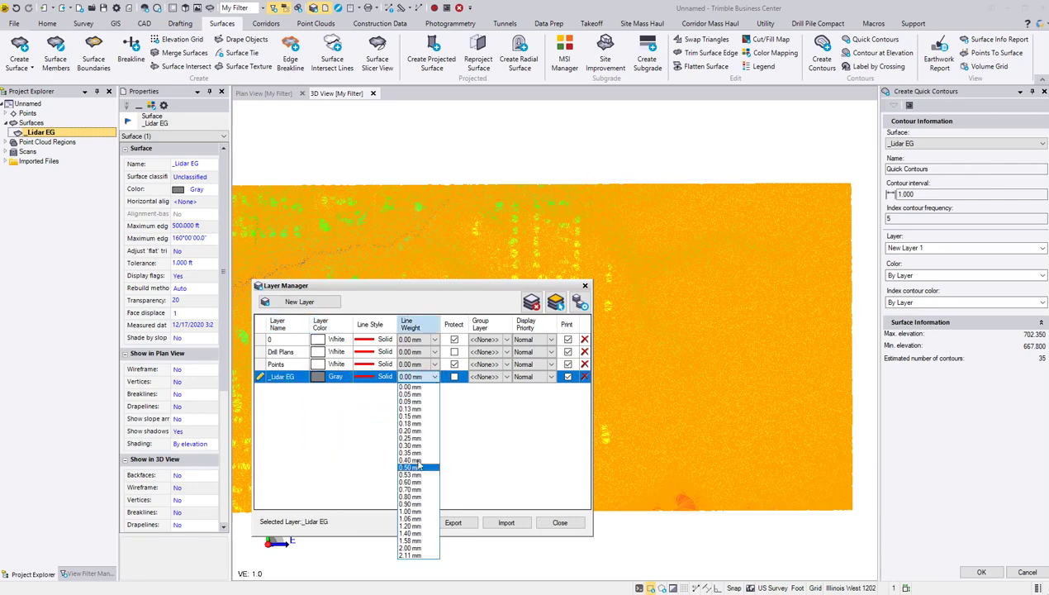
left_click(424, 432)
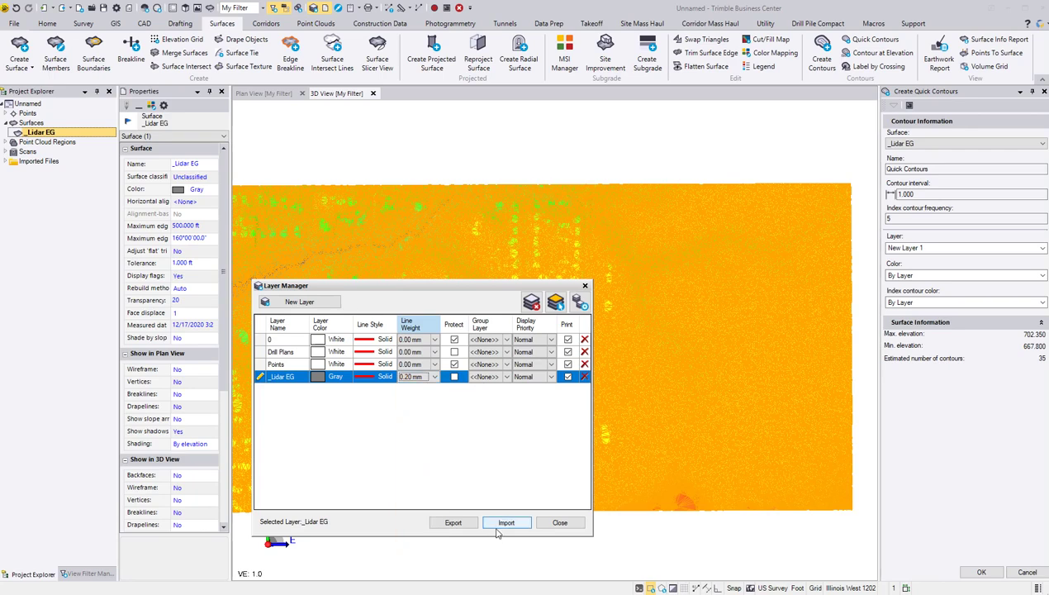
left_click(560, 524)
scroll(959, 248, "up", 1)
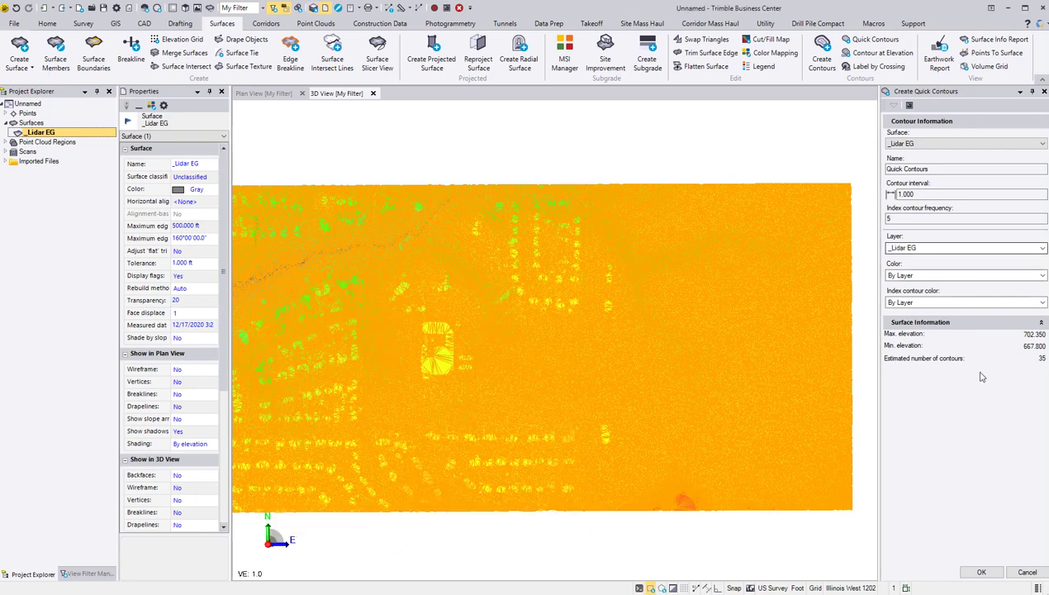
left_click(983, 571)
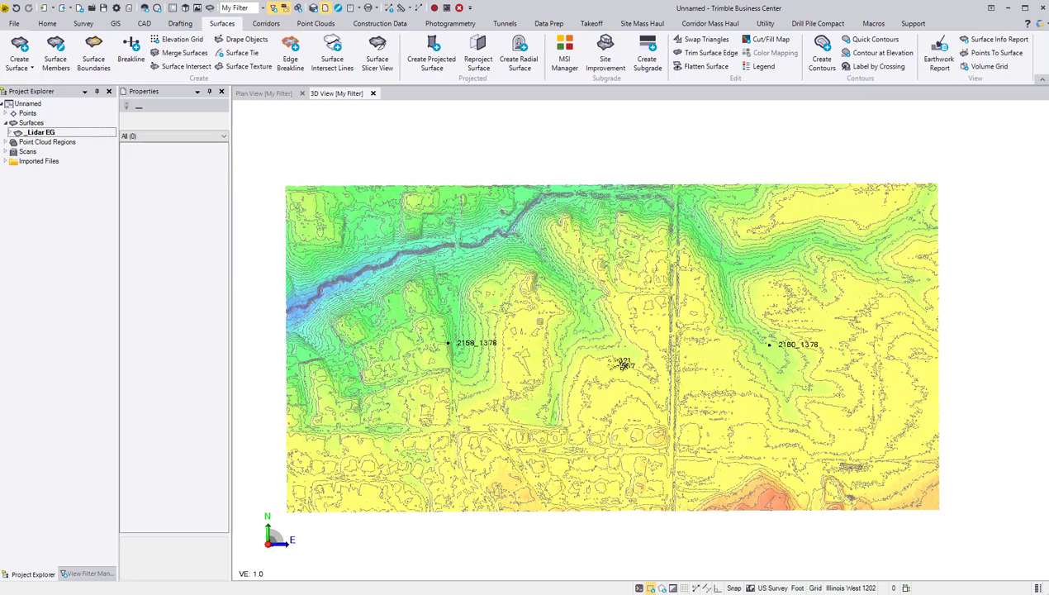
Examine the contours on the elevation-shaded surface in 3D, from overhead and tilted along the creek
scroll(556, 304, "up", 5)
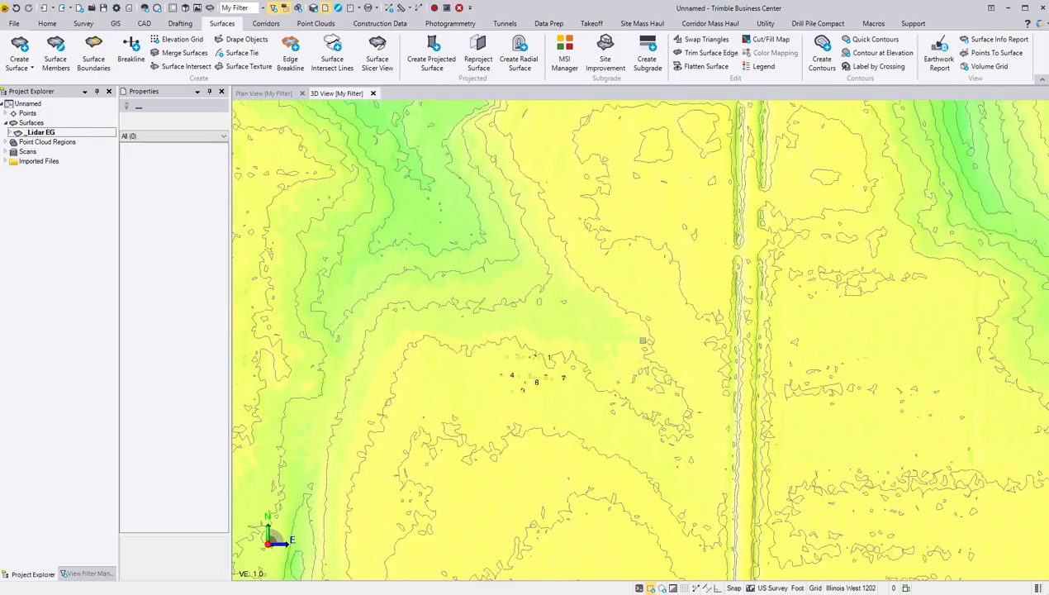
scroll(534, 325, "down", 3)
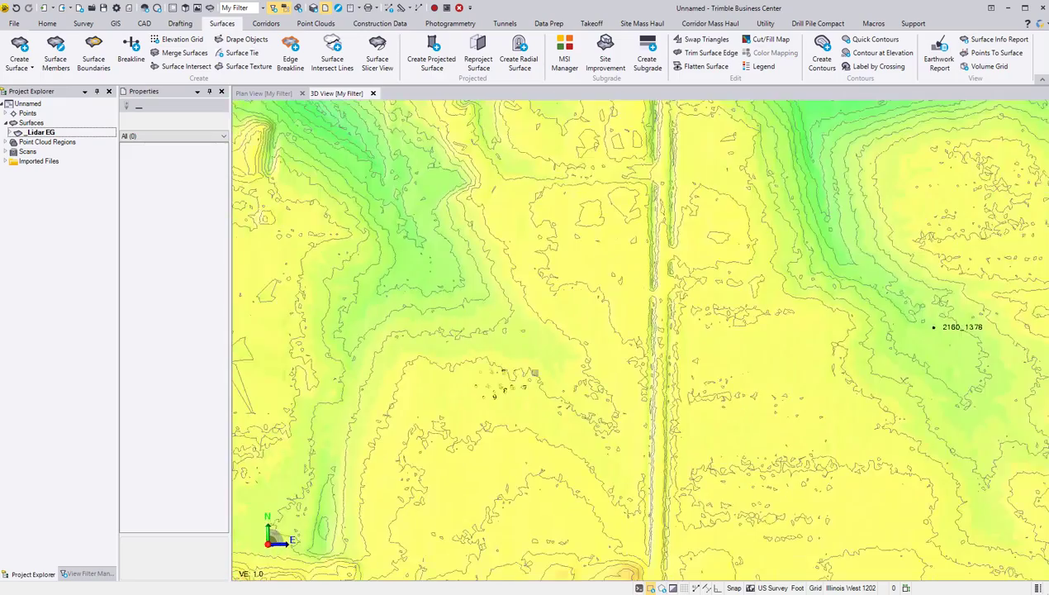
mouse_move(496, 332)
right_mouse_down()
mouse_move(531, 325)
mouse_move(567, 282)
right_mouse_up()
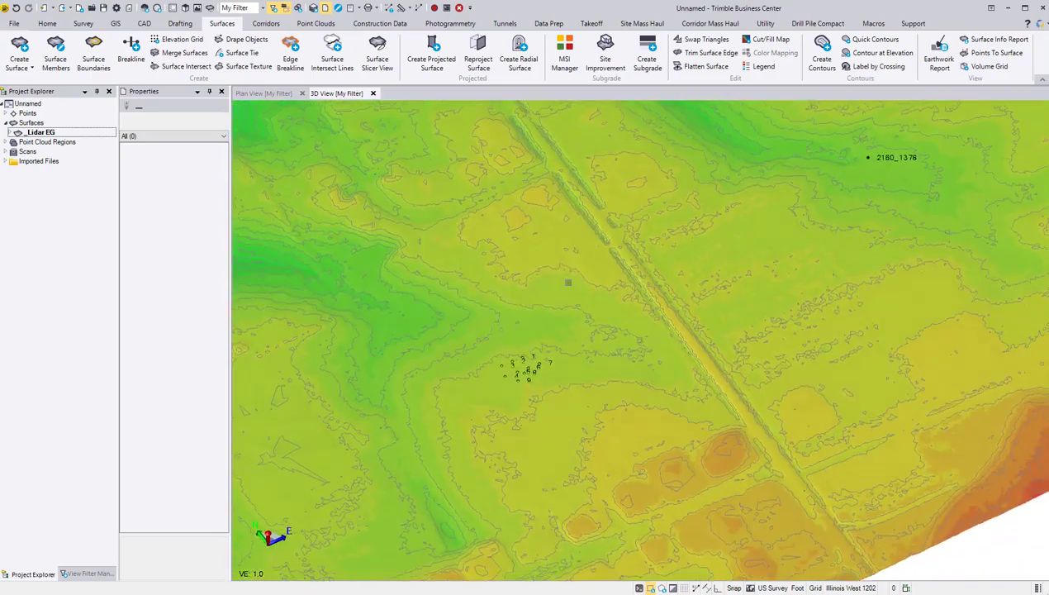
mouse_move(608, 318)
middle_mouse_down()
mouse_move(828, 410)
mouse_move(893, 479)
middle_mouse_up()
scroll(640, 338, "up", 3)
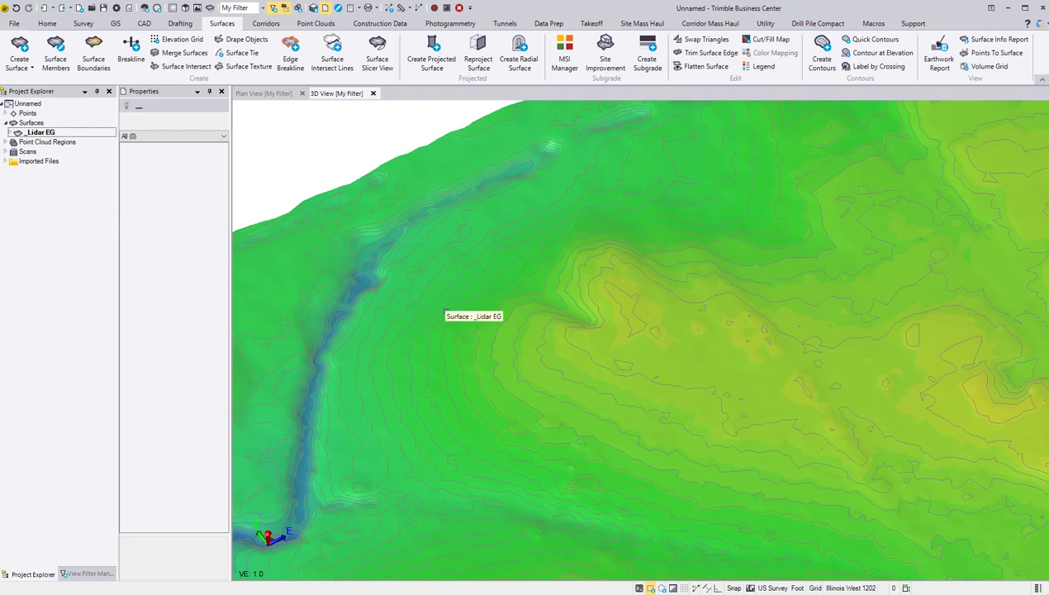
Inspect the creek terrain with vertical exaggeration raised to 2.4, then restore it to 1.0 and return to an overhead view
scroll(445, 311, "up", 7, "shift")
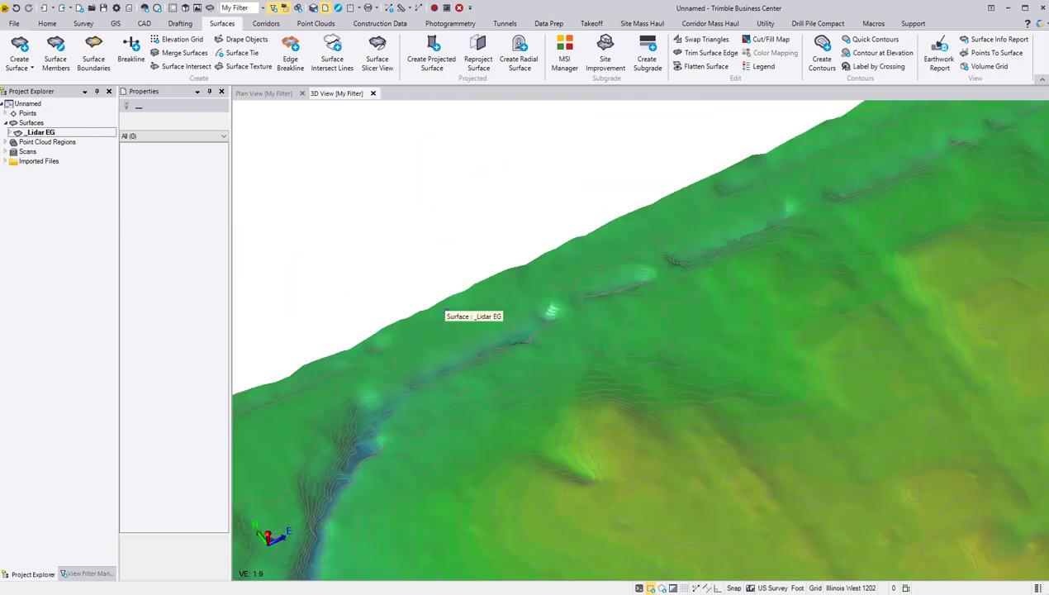
scroll(446, 312, "up", 2, "shift")
middle_click_drag(551, 418, 554, 354)
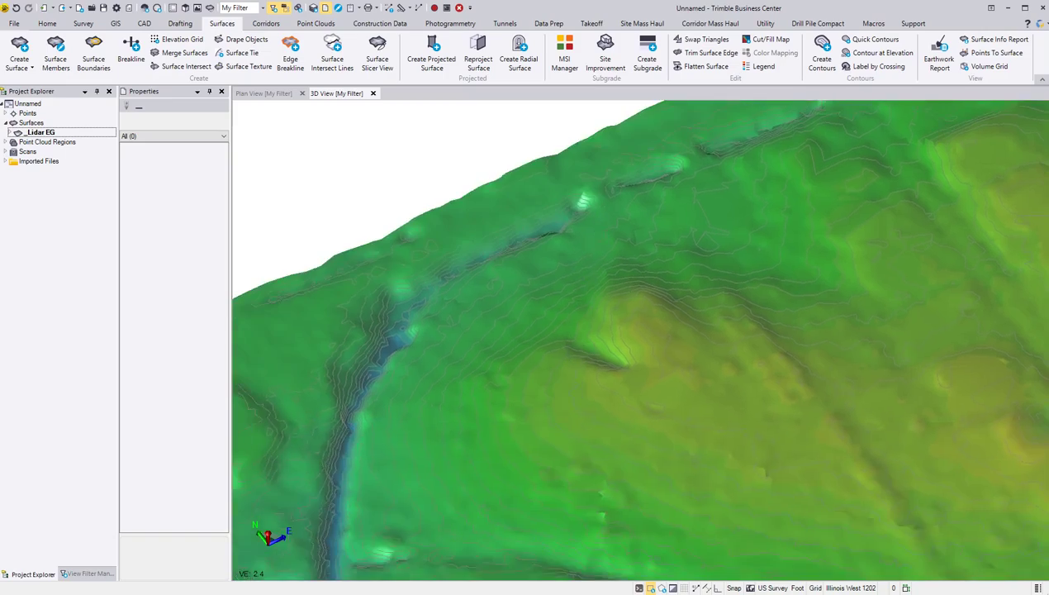
right_click_drag(558, 352, 595, 341)
mouse_move(596, 341)
middle_mouse_down("shift")
mouse_move(651, 306)
mouse_move(615, 304)
middle_mouse_up("shift")
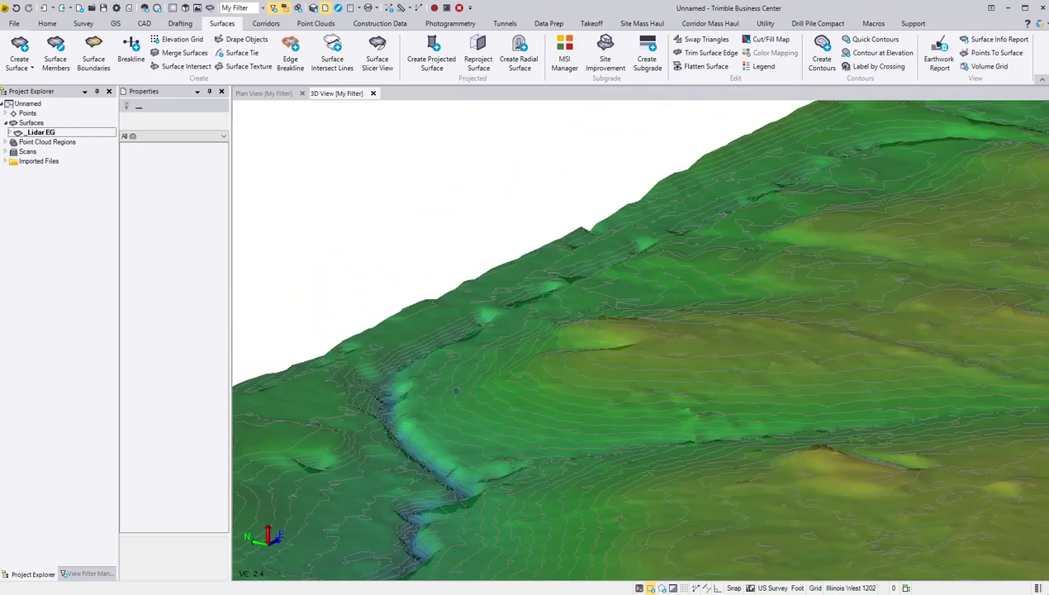
scroll(455, 390, "down", 5, "shift")
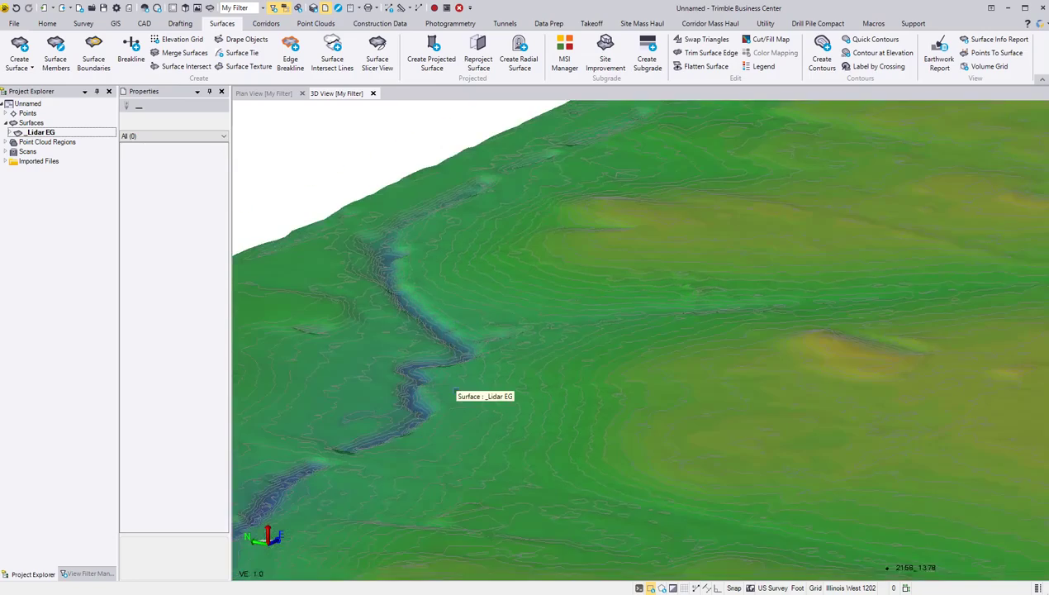
mouse_move(547, 372)
middle_mouse_down("shift")
mouse_move(566, 282)
mouse_move(569, 347)
mouse_move(446, 453)
middle_mouse_up("shift")
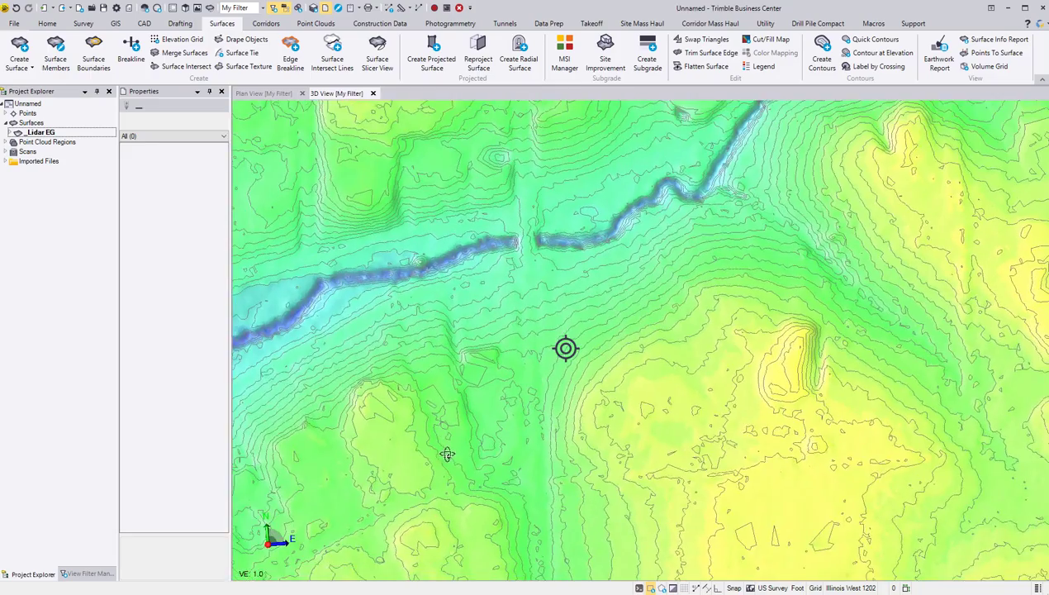
scroll(455, 439, "down", 5)
middle_click_drag(489, 424, 537, 330, "shift")
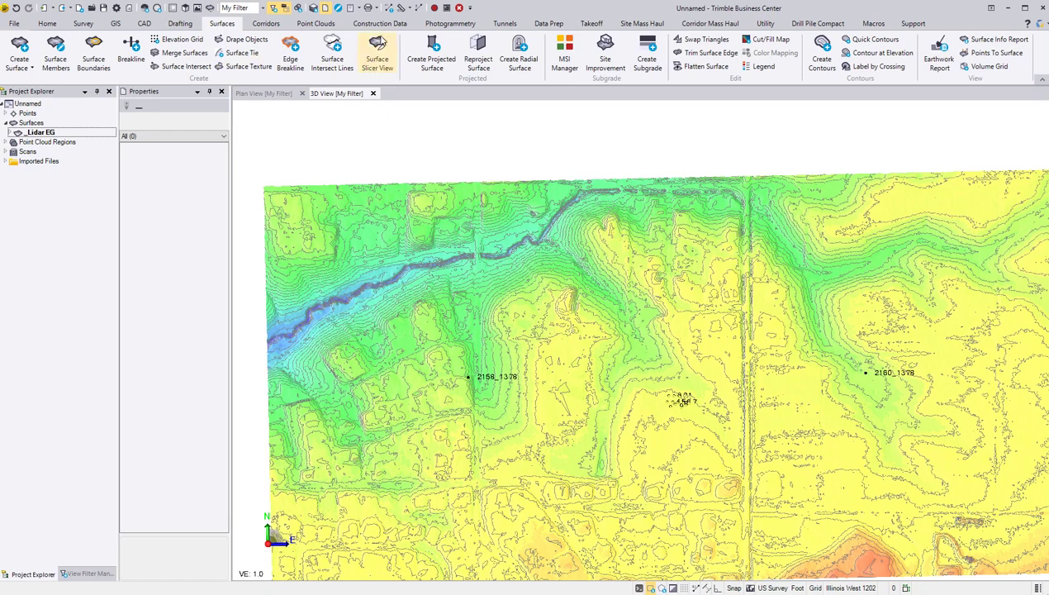
Open a surface slicer view and cut a north-south slice across the western part of the creek
left_click(379, 49)
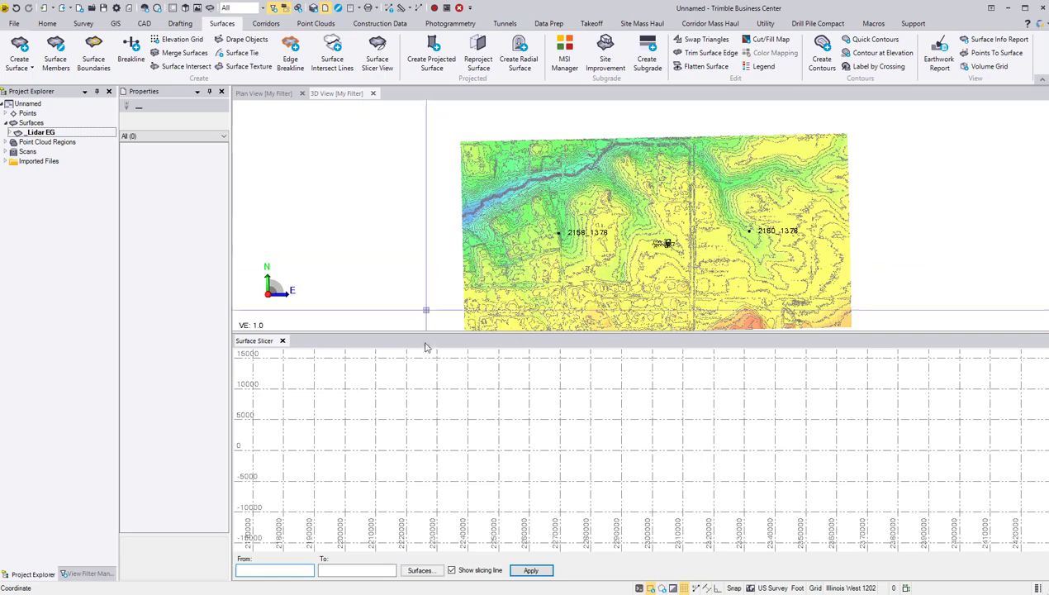
scroll(519, 250, "up", 6)
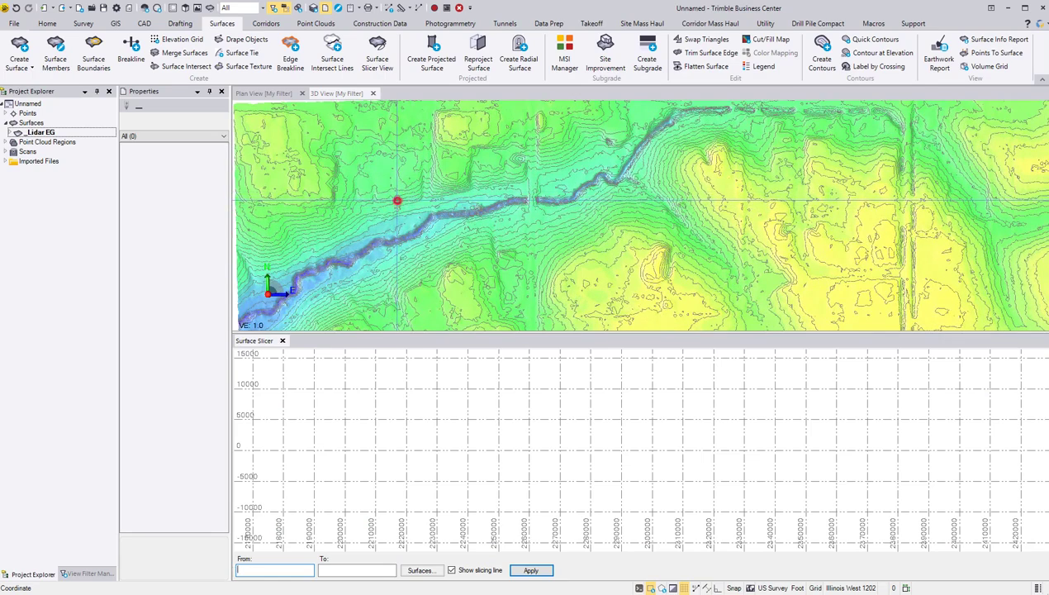
left_click(396, 201)
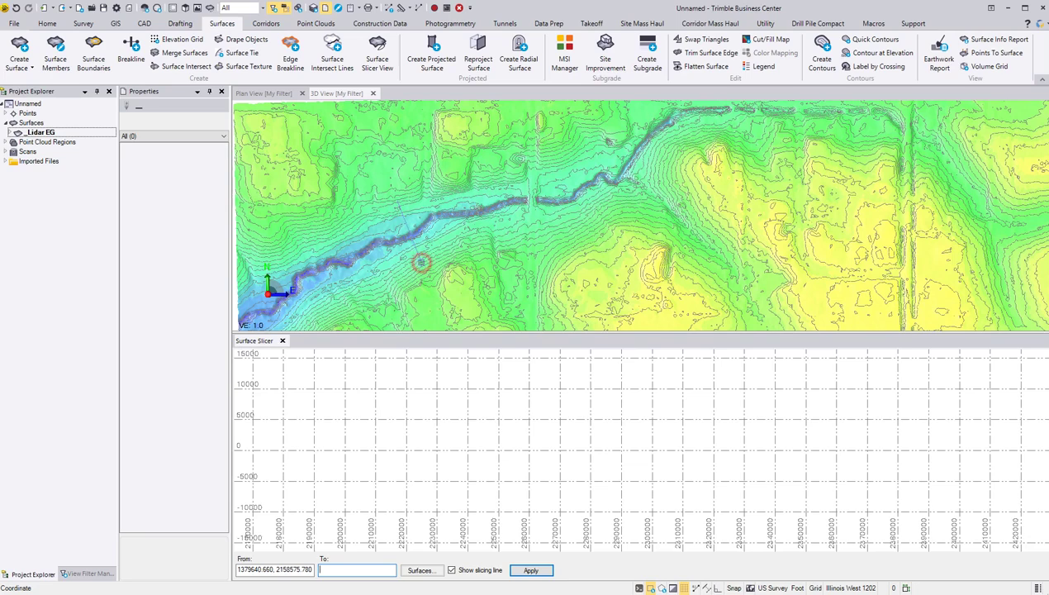
left_click(421, 262)
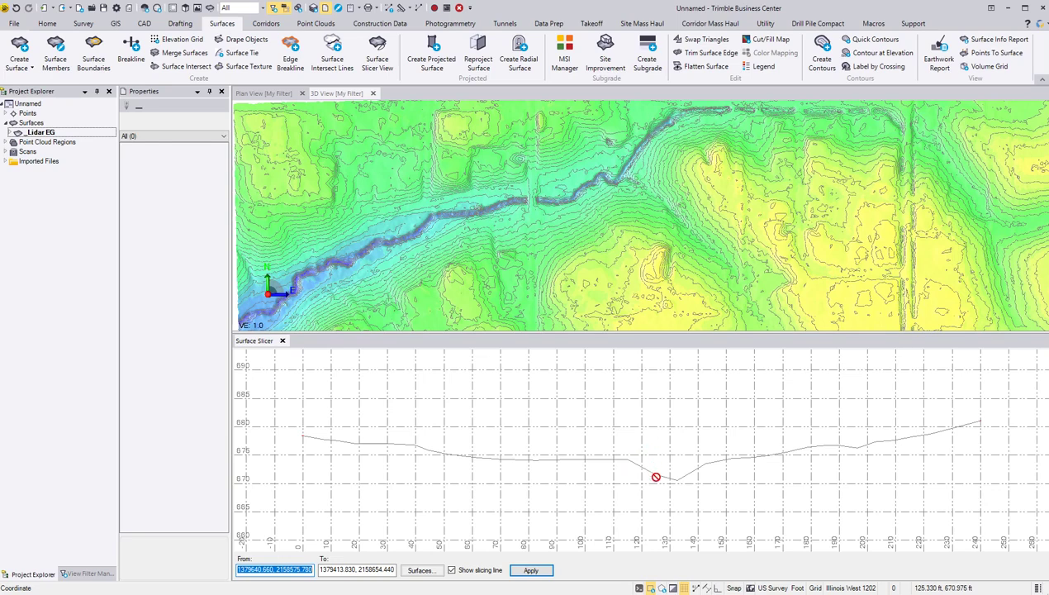
Examine the creek's cross-section profile at different vertical exaggerations
scroll(655, 476, "up", 1, "ctrl")
scroll(655, 476, "down", 2)
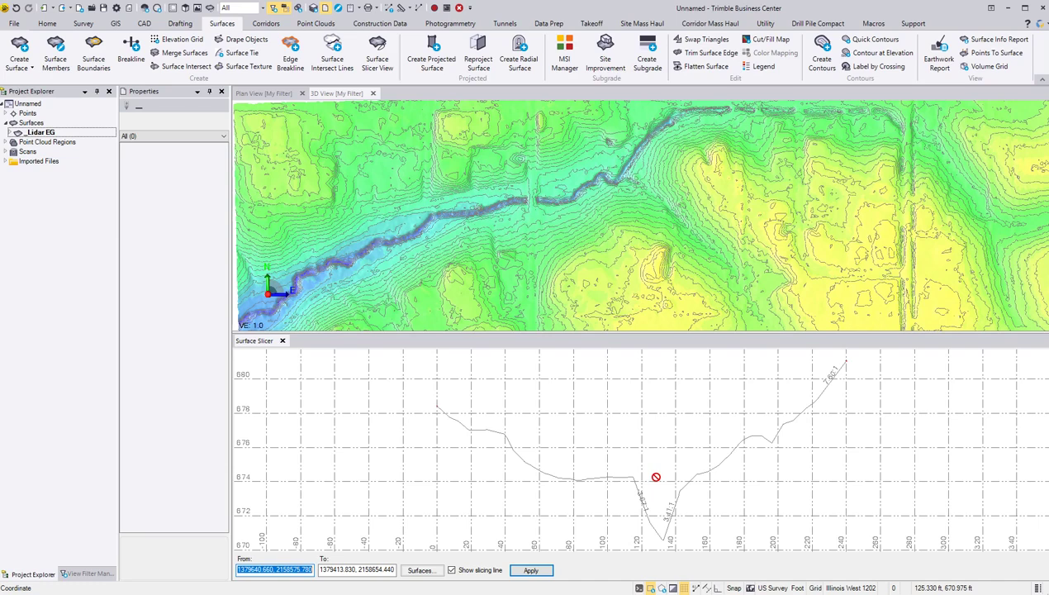
scroll(655, 476, "up", 2)
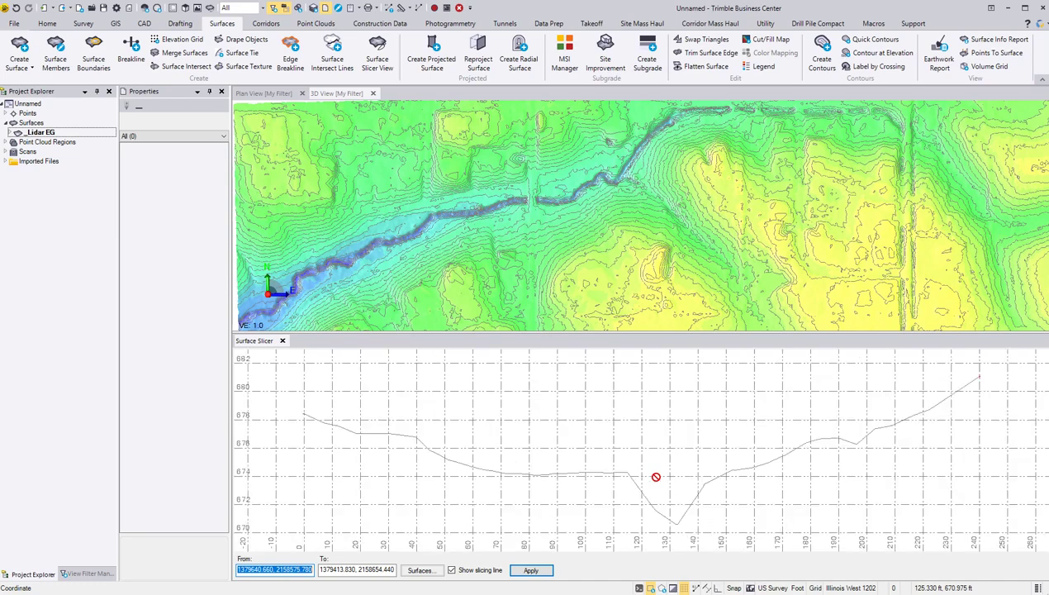
scroll(656, 476, "down", 2)
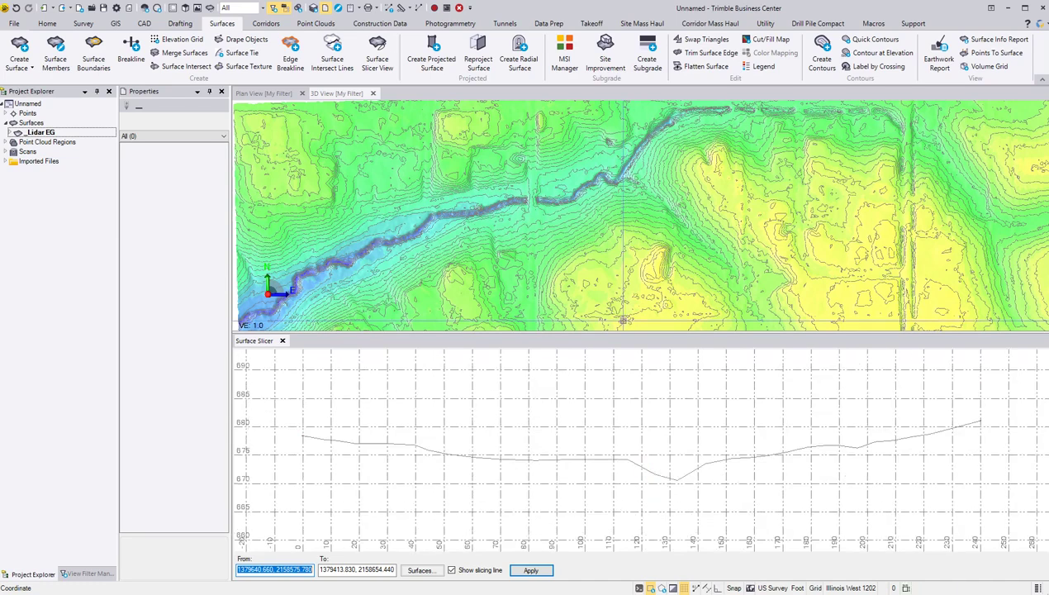
Slice the surface across the drainage branch southeast of the creek bend
middle_click_drag(720, 249, 646, 300)
left_click(560, 278)
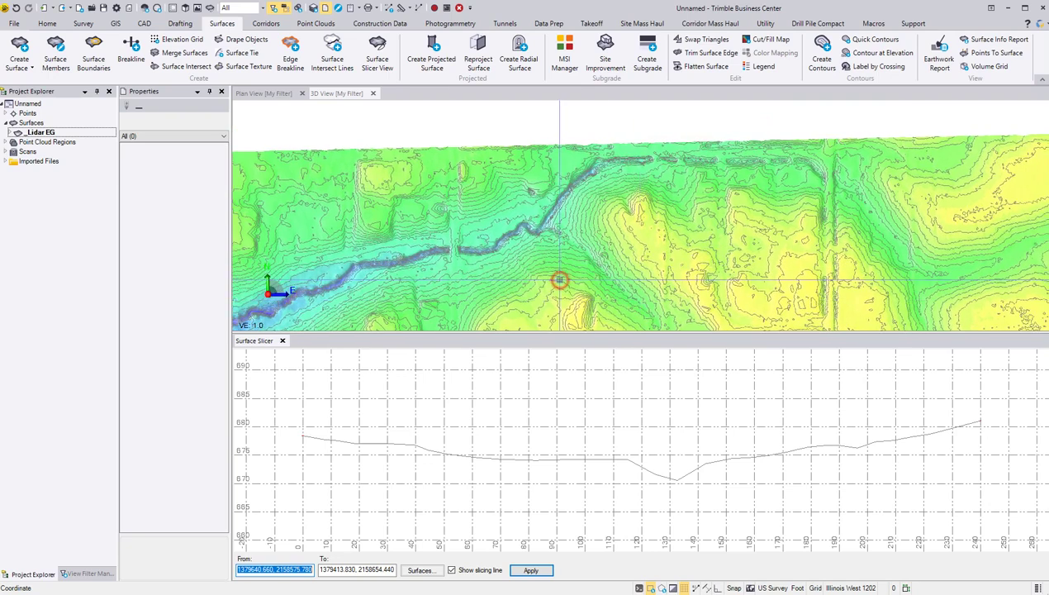
left_click(625, 232)
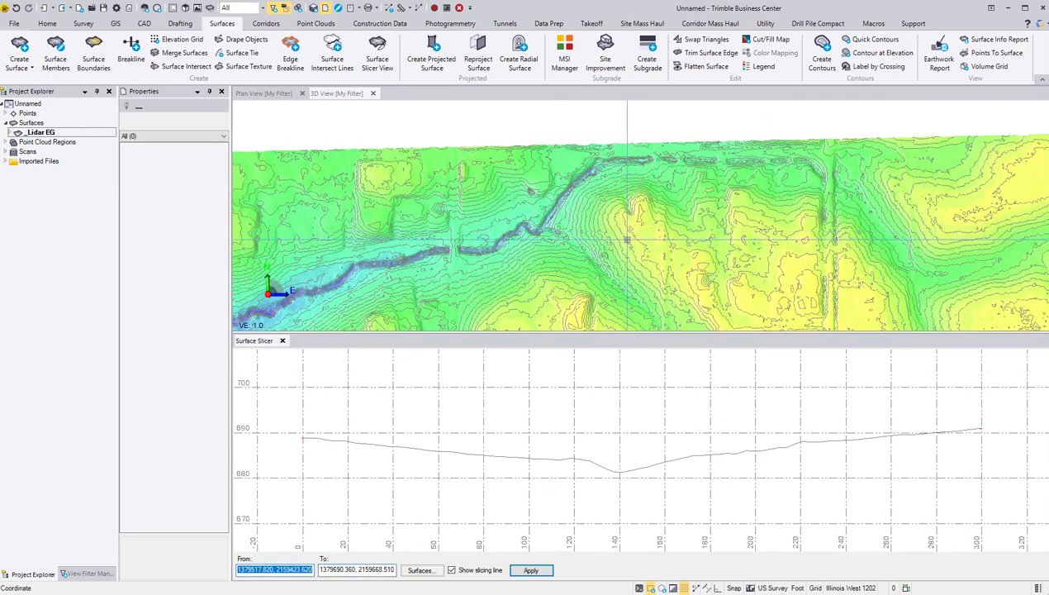
Cut two more west-east slices over the higher ground east of the drainage branch, the second crossing the north-south road
left_click(642, 242)
left_click(768, 218)
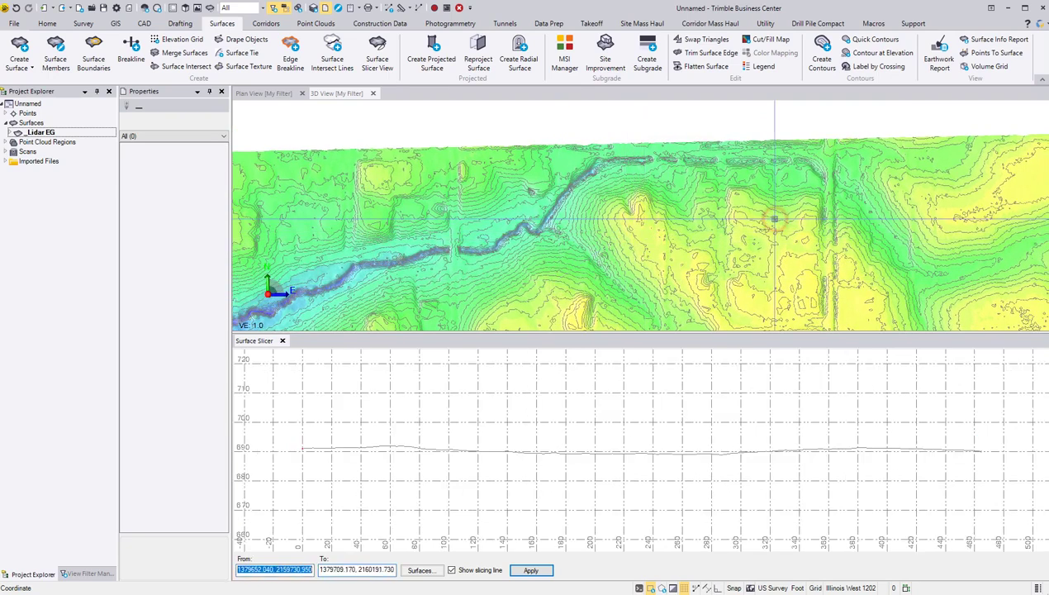
left_click(771, 247)
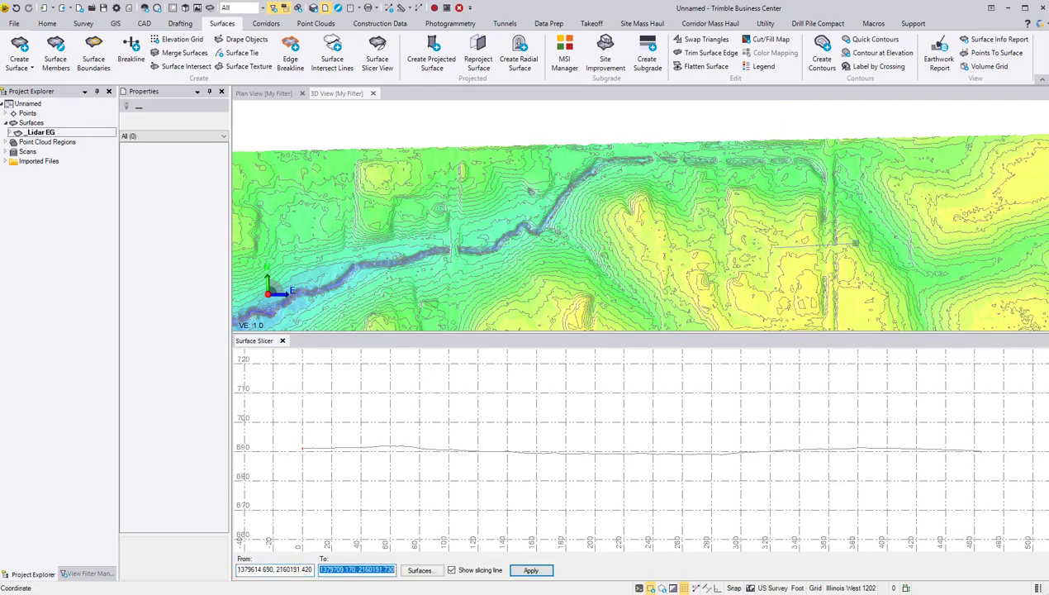
left_click(847, 248)
Switch to the plan view and close the surface slicer
scroll(821, 280, "down", 5)
middle_click_drag(819, 279, 548, 157)
scroll(597, 230, "down", 1)
scroll(597, 230, "down", 1)
middle_click_drag(602, 236, 593, 211)
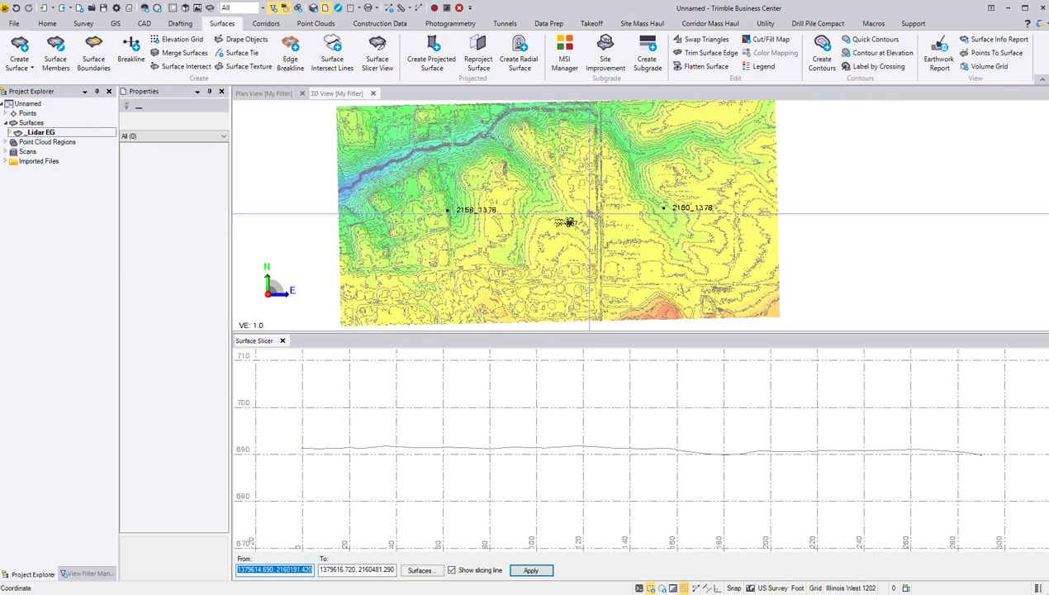
left_click(280, 95)
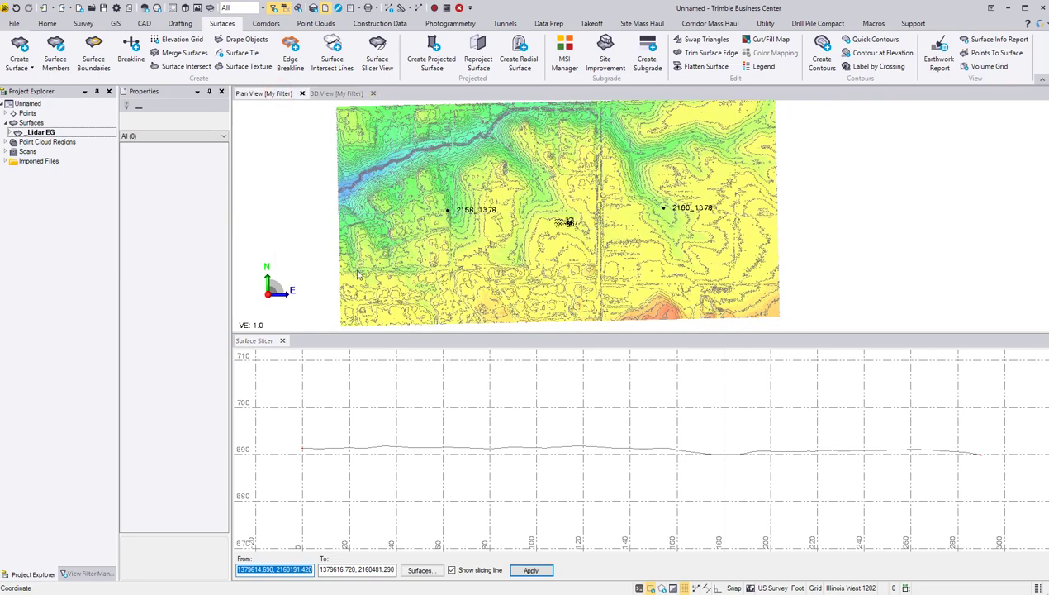
left_click(282, 340)
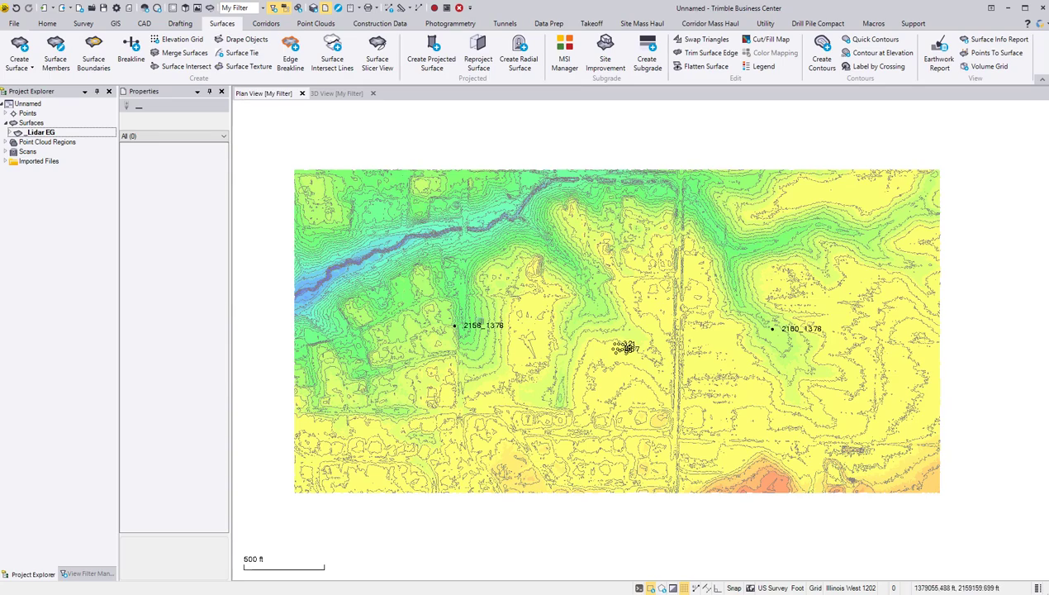
Hide the _Lidar EG surface in the plan view through the view filter, keeping its contours displayed
scroll(483, 323, "down", 1)
scroll(489, 324, "up", 2)
middle_click_drag(385, 280, 392, 278)
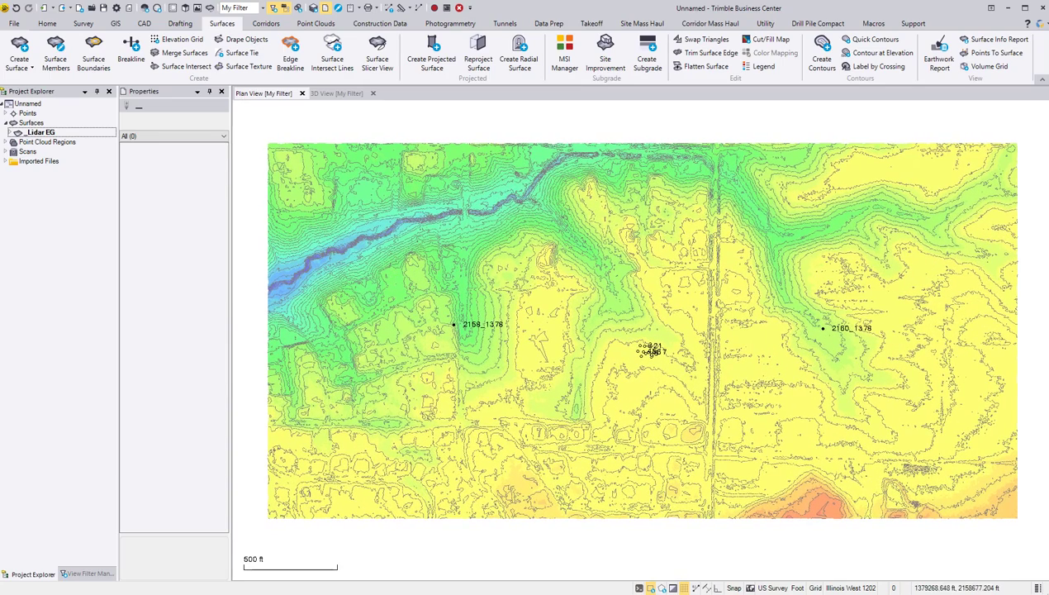
left_click(87, 573)
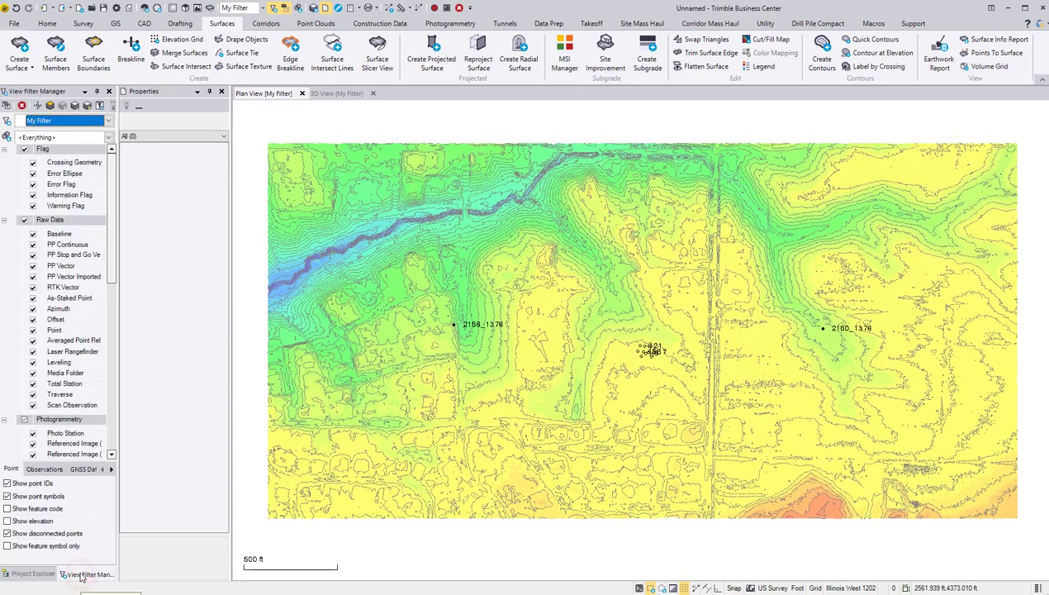
scroll(32, 407, "down", 8)
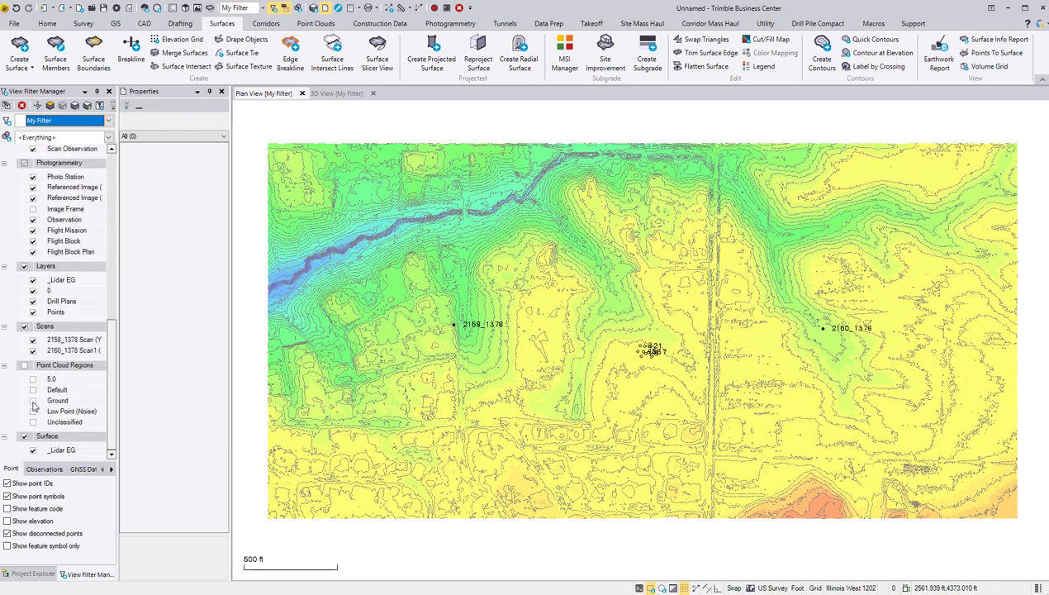
left_click(33, 450)
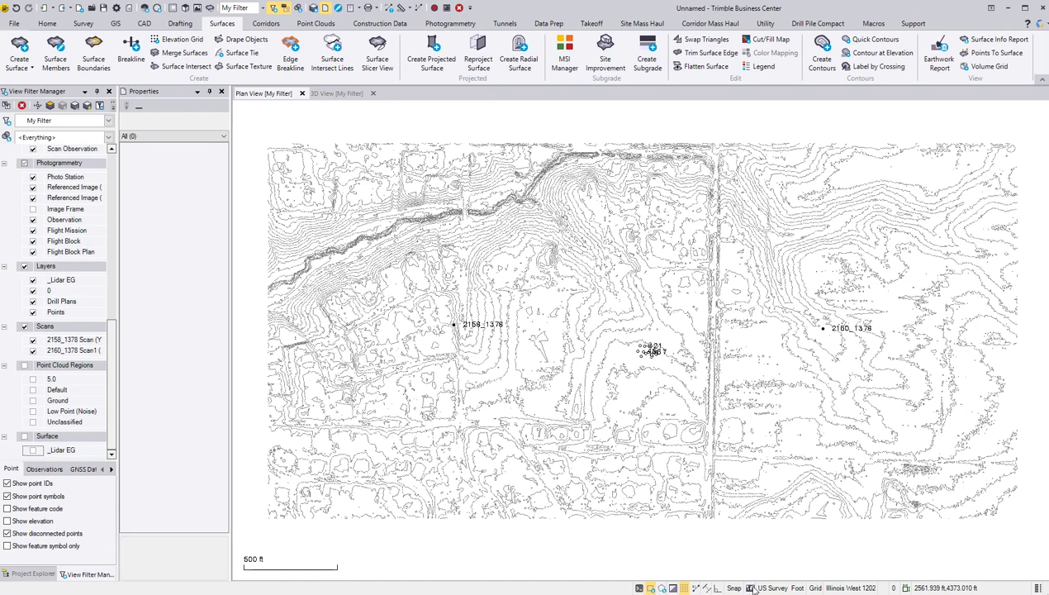
Turn on the background map behind the contours and set its type to DigitalGlobe Imagery
left_click(752, 588)
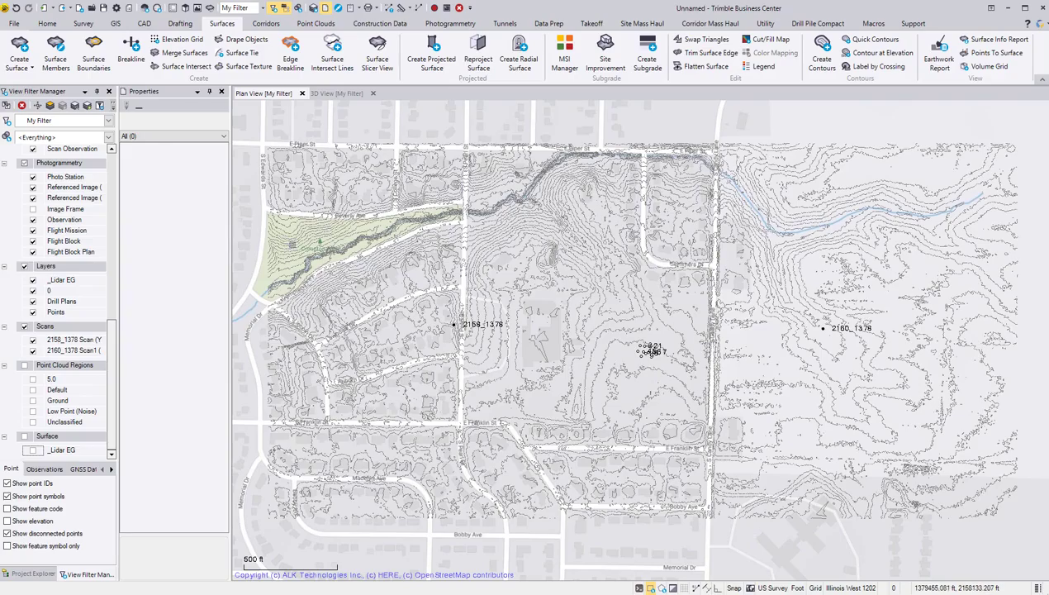
scroll(476, 121, "up", 2)
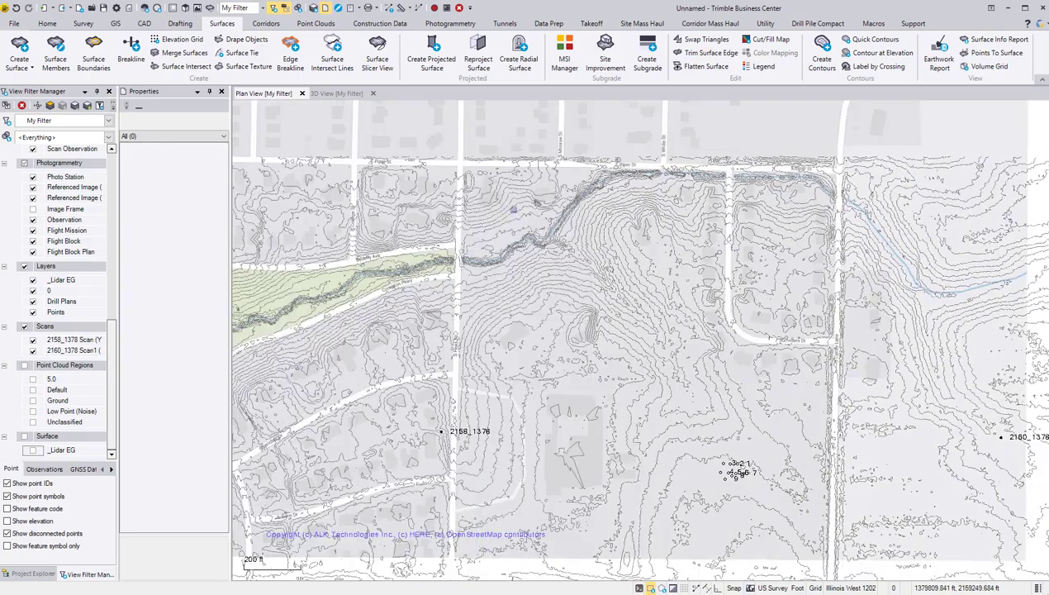
left_click(33, 573)
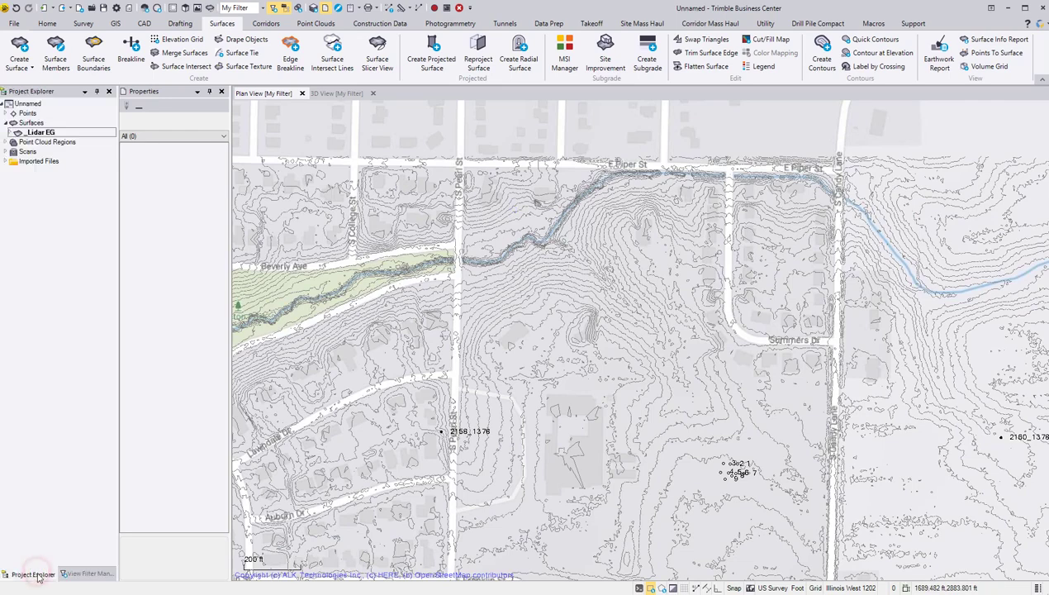
left_click(30, 104)
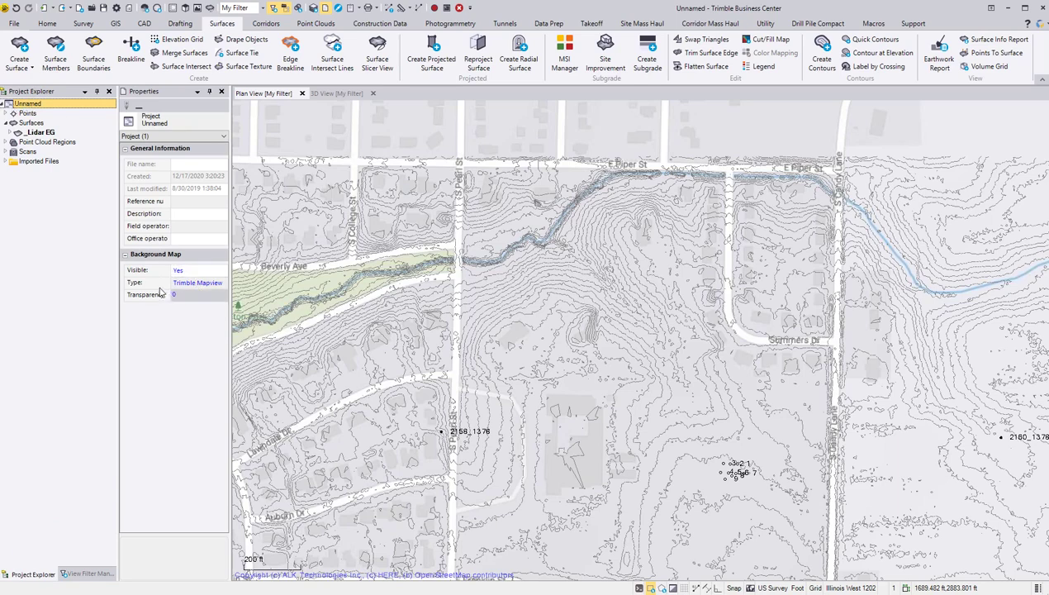
left_click(222, 284)
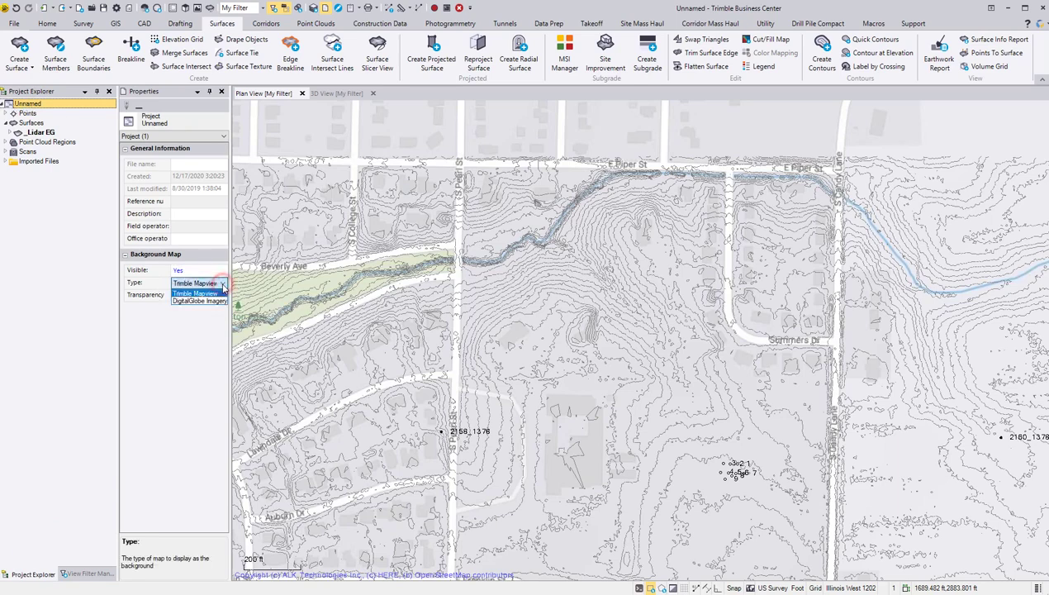
left_click(216, 302)
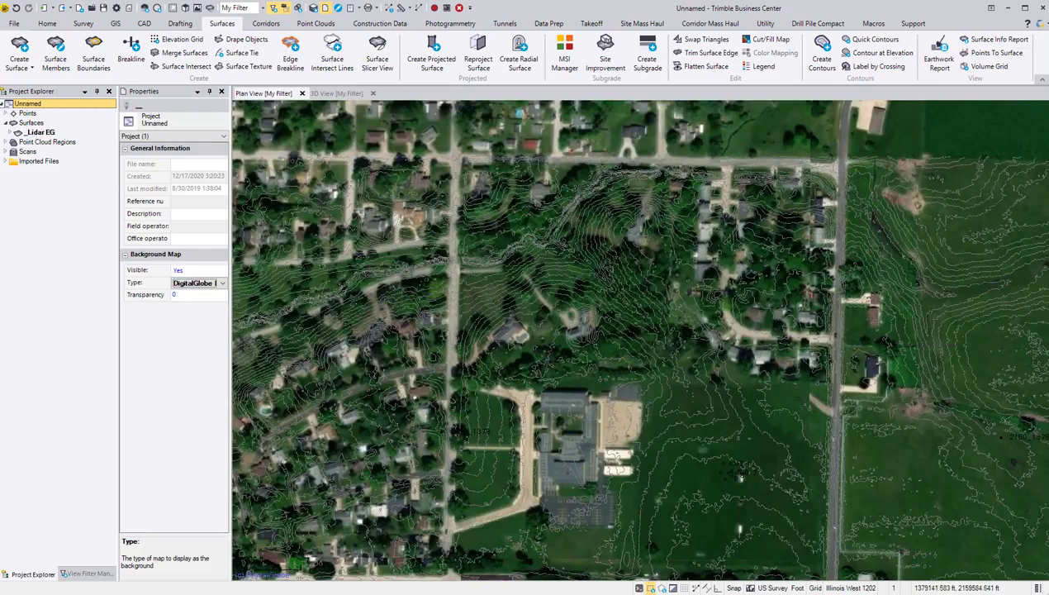
Compare the contours with the aerial imagery around the school, the north-south road and the farm fields to the east
middle_click_drag(675, 409, 640, 360)
middle_click_drag(668, 450, 633, 385)
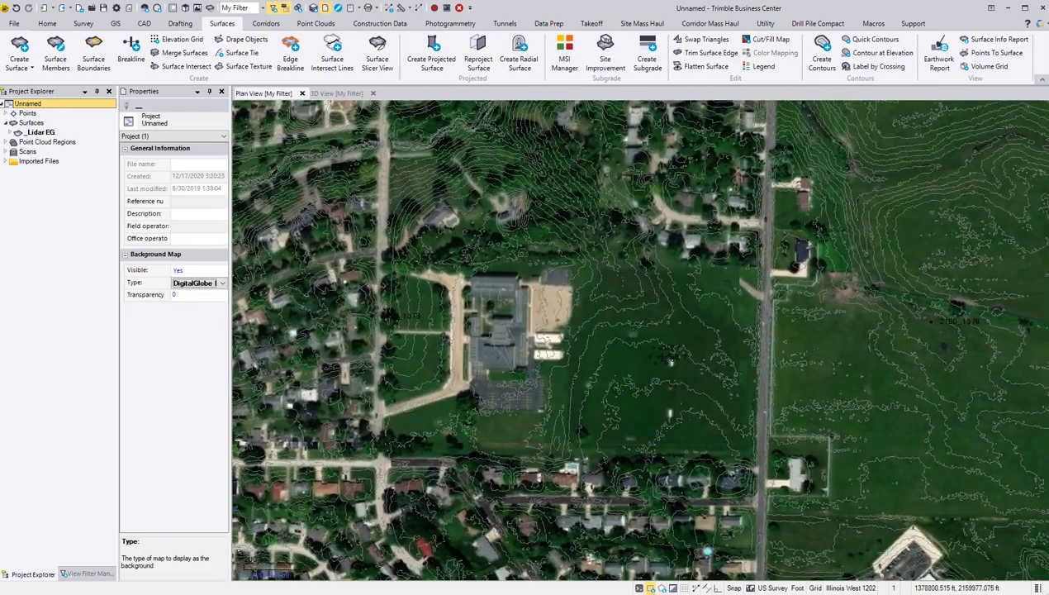
middle_click_drag(718, 420, 720, 397)
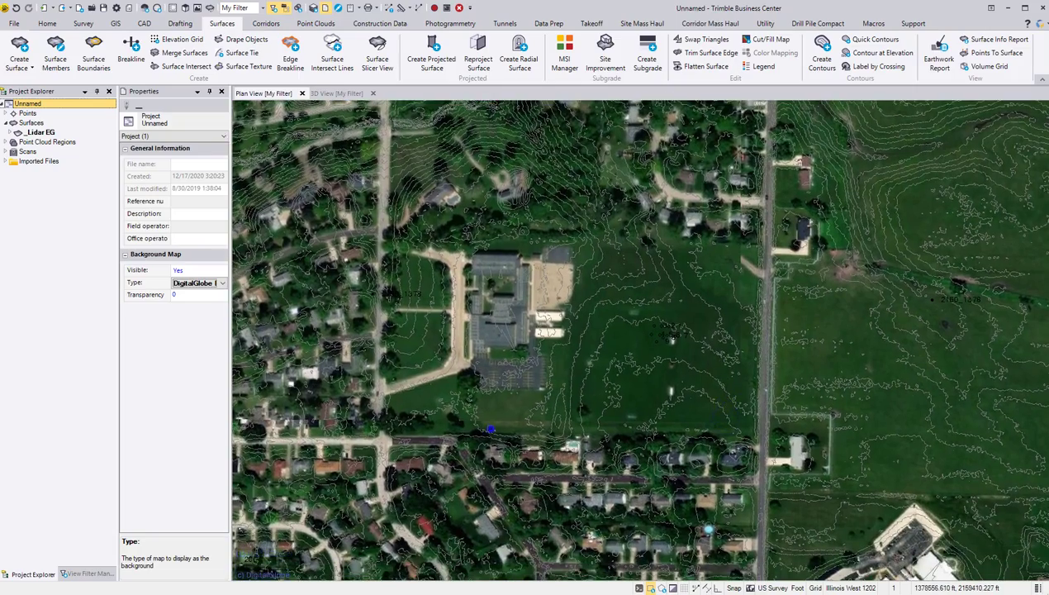
middle_click_drag(491, 428, 512, 375)
scroll(596, 403, "down", 1)
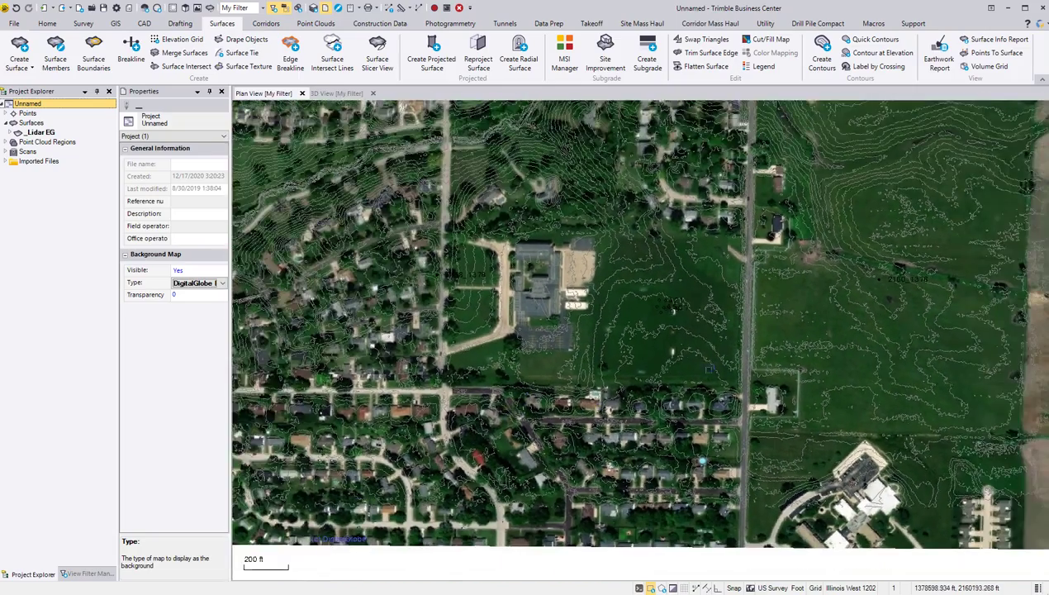
middle_click_drag(706, 364, 541, 394)
middle_click_drag(631, 314, 467, 341)
scroll(526, 327, "down", 2)
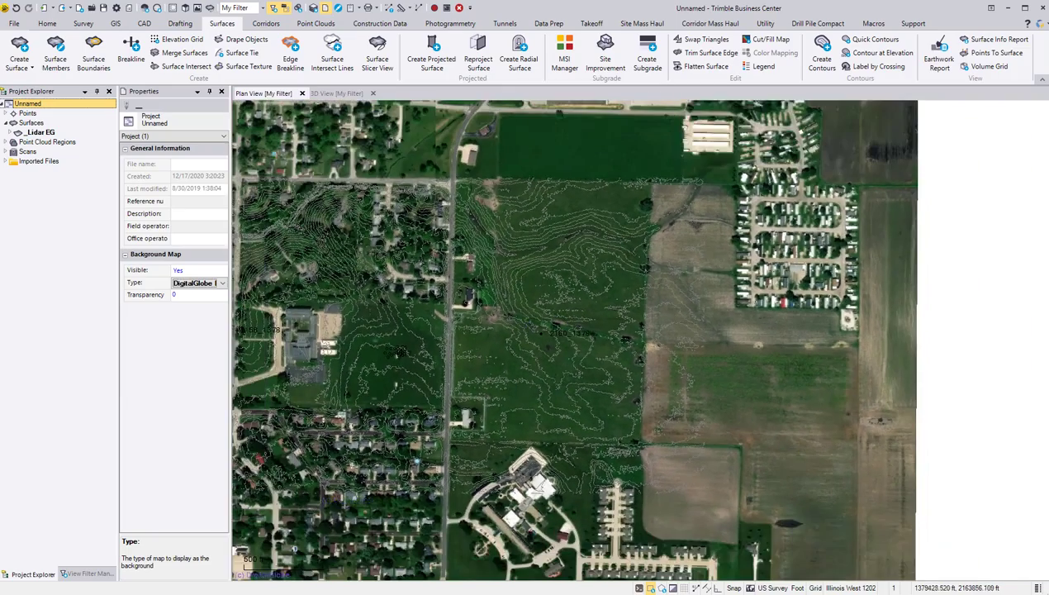
middle_click_drag(757, 184, 597, 197)
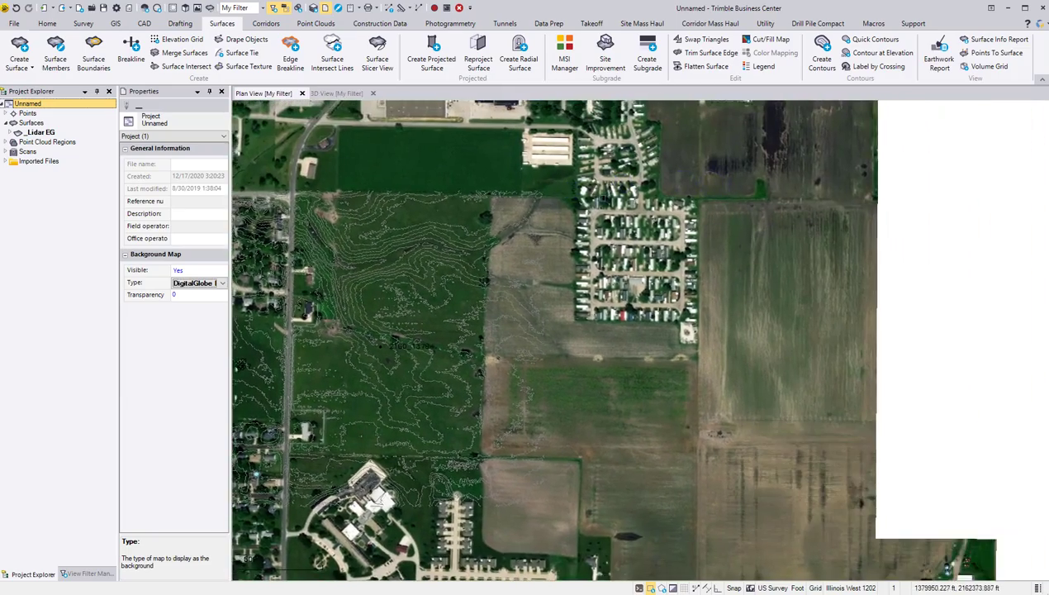
scroll(848, 269, "down", 1)
scroll(848, 268, "up", 1)
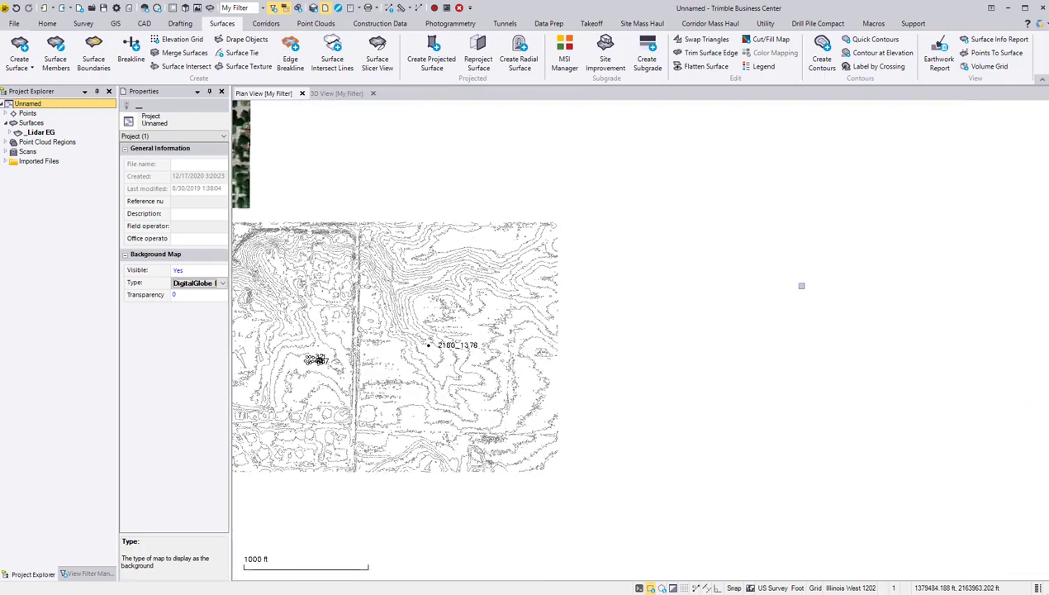
scroll(801, 285, "down", 1)
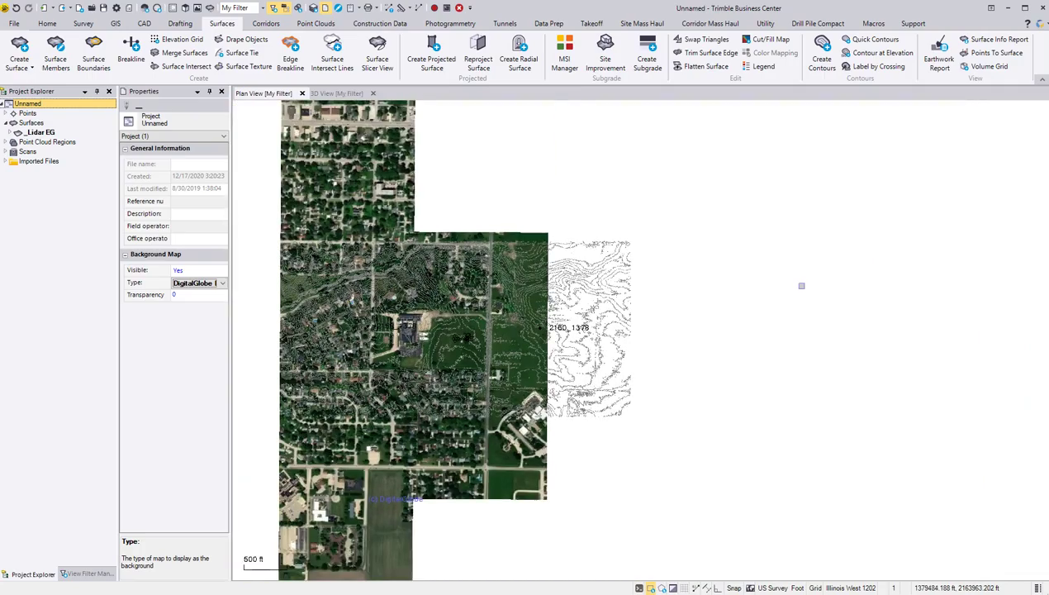
Examine how the contours follow the creek, streets and houses on the imagery at the western end of the site
scroll(801, 285, "up", 4)
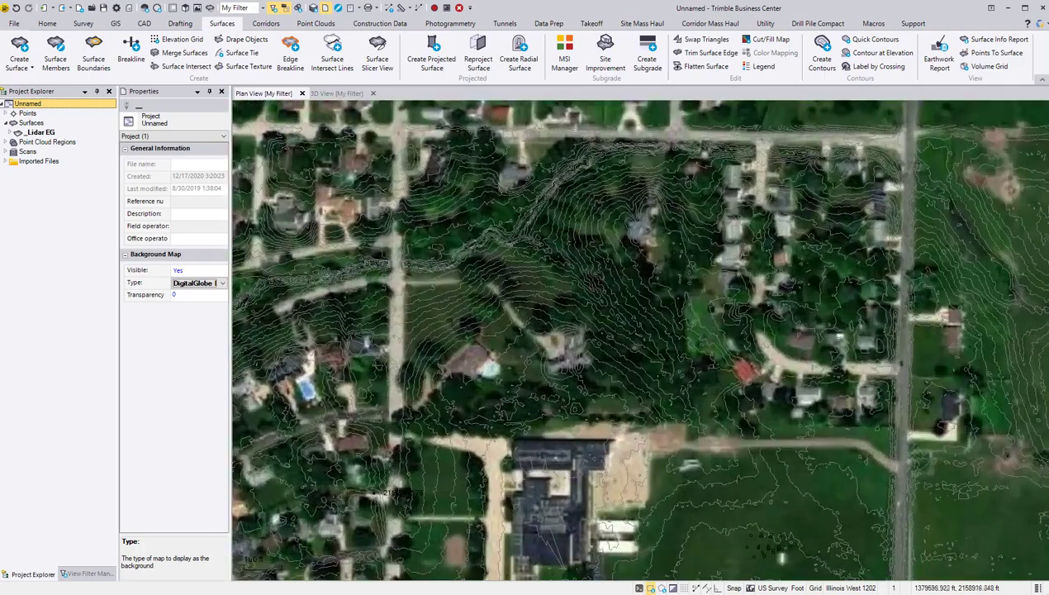
middle_click_drag(332, 296, 600, 265)
scroll(438, 317, "up", 2)
middle_click_drag(436, 316, 636, 273)
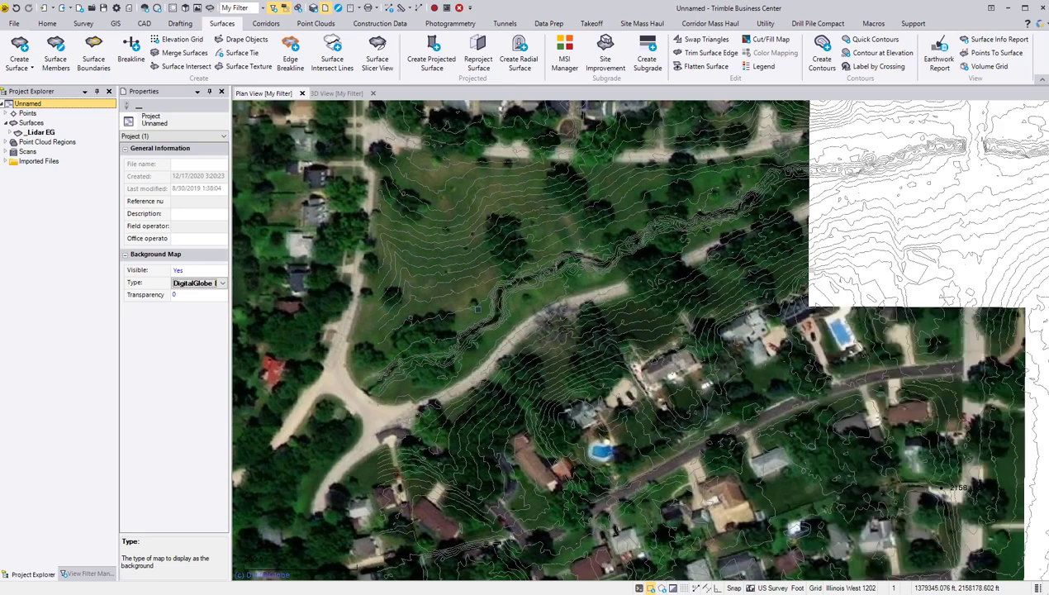
scroll(474, 297, "down", 2)
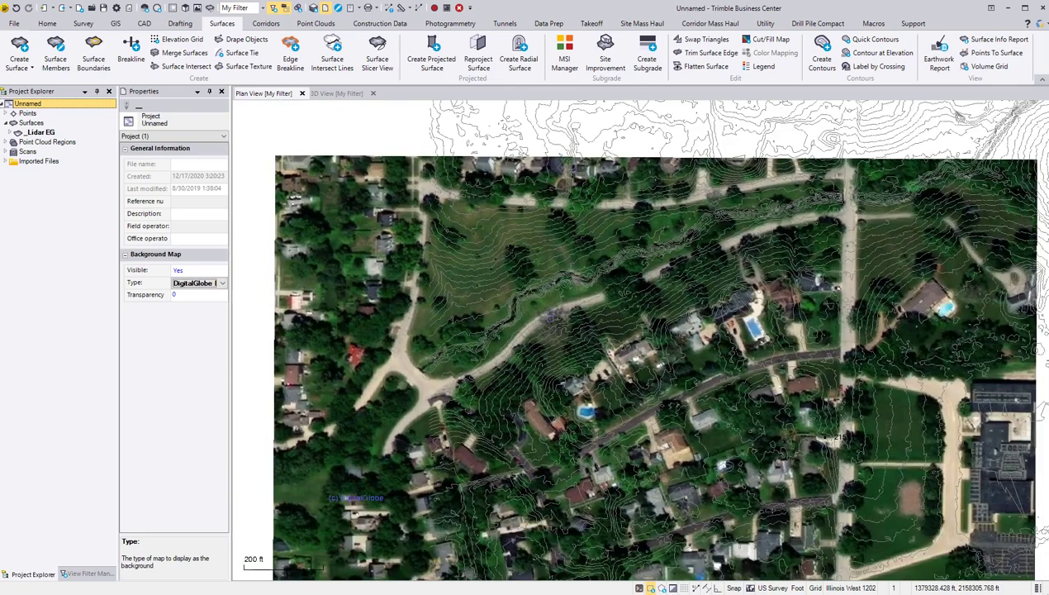
scroll(547, 314, "down", 1)
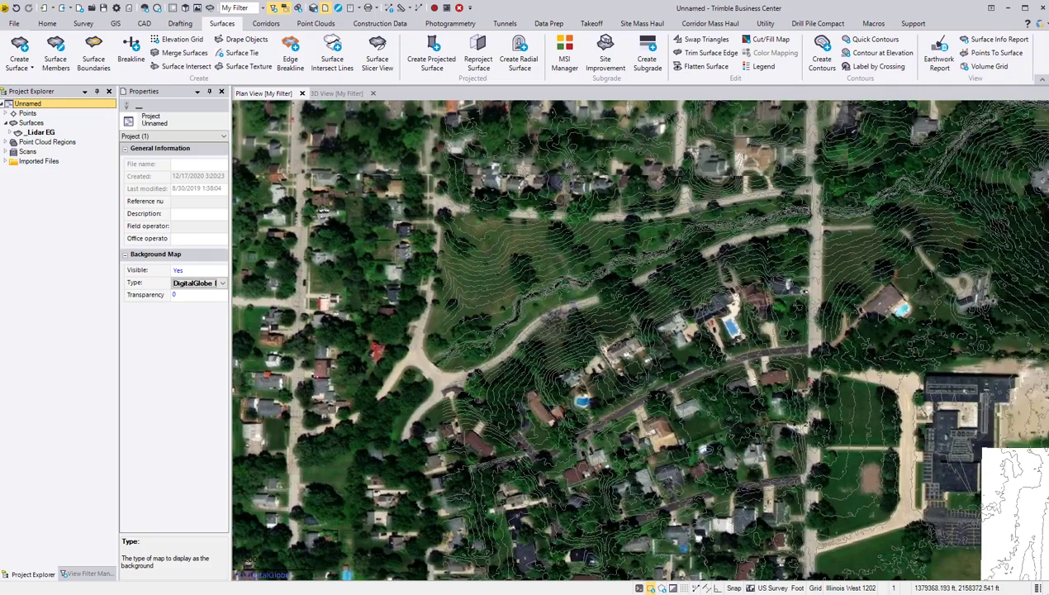
scroll(479, 251, "down", 3)
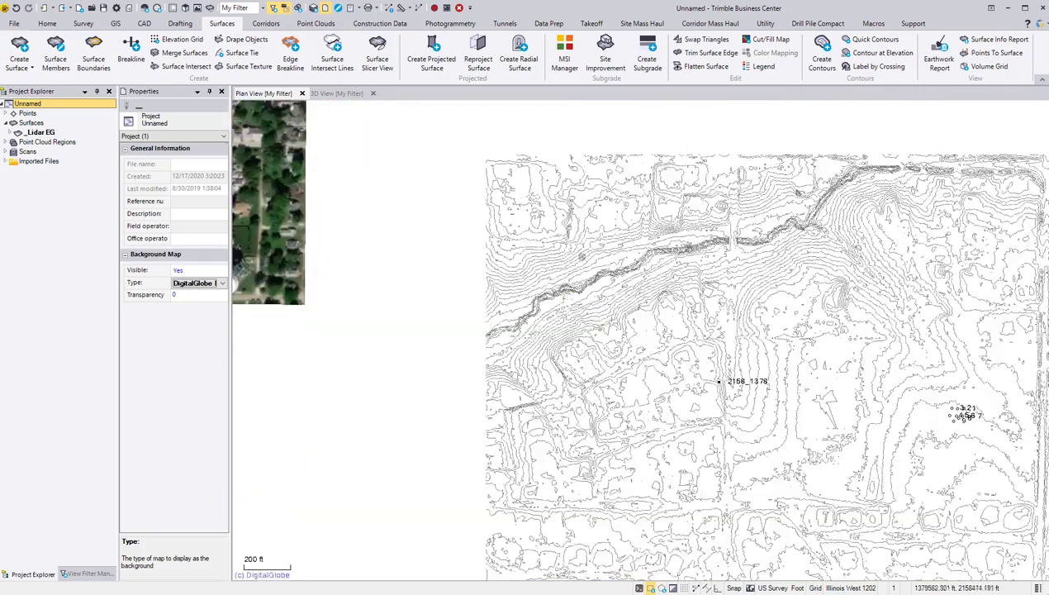
scroll(576, 206, "up", 2)
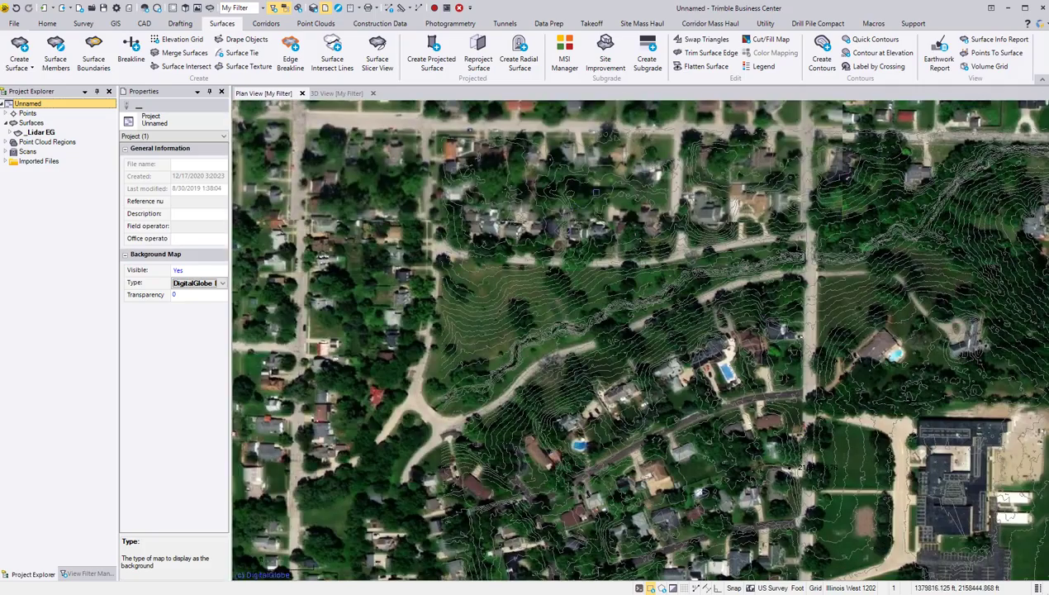